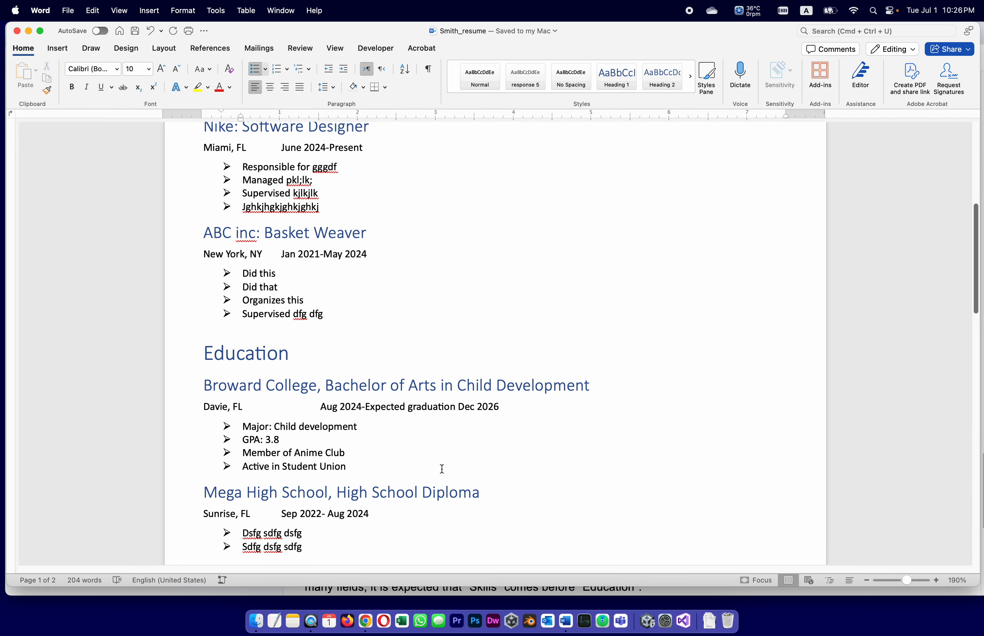
{"action": "scroll", "coordinate": [442, 469], "scroll_direction": "down", "scroll_amount": 3}
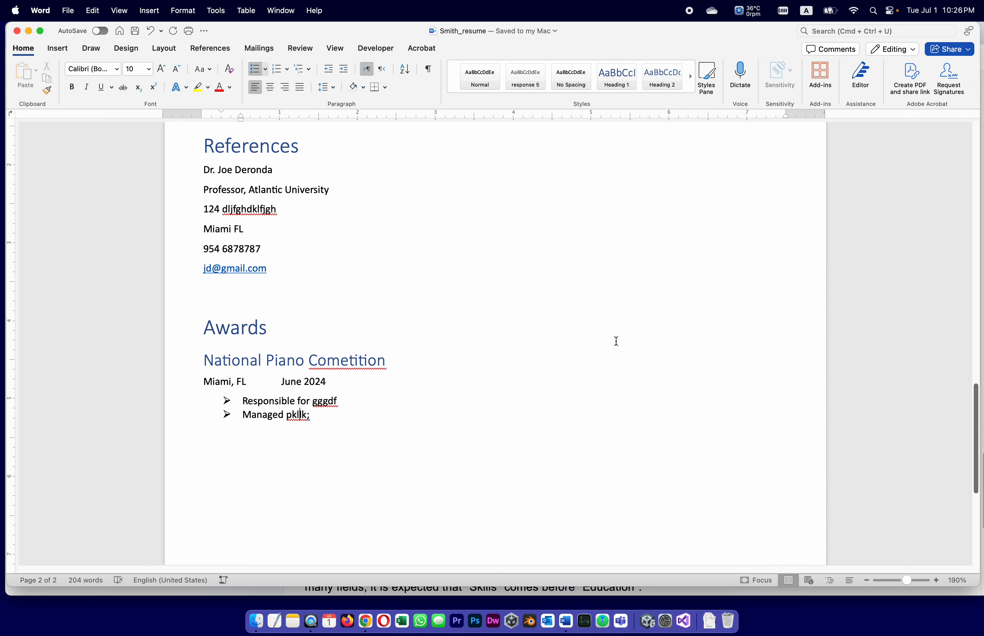
Step: Review the assignment's theme rules and required DOCX and PDF file names in Chrome
{"action": "scroll", "coordinate": [521, 351], "scroll_direction": "up", "scroll_amount": 6}
{"action": "scroll", "coordinate": [263, 439], "scroll_direction": "up", "scroll_amount": 10}
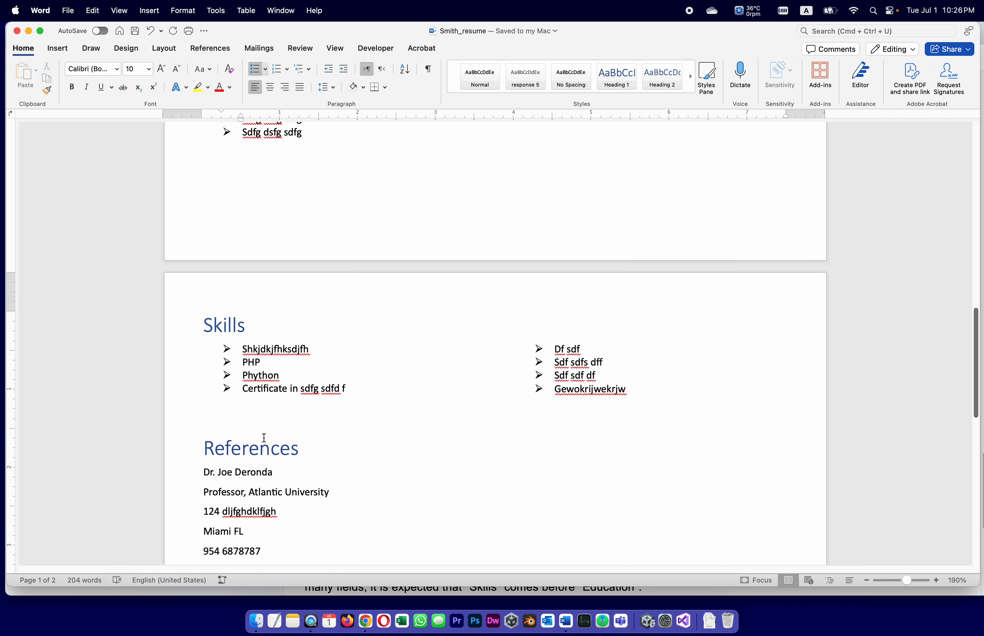
{"action": "scroll", "coordinate": [272, 301], "scroll_direction": "up", "scroll_amount": 15}
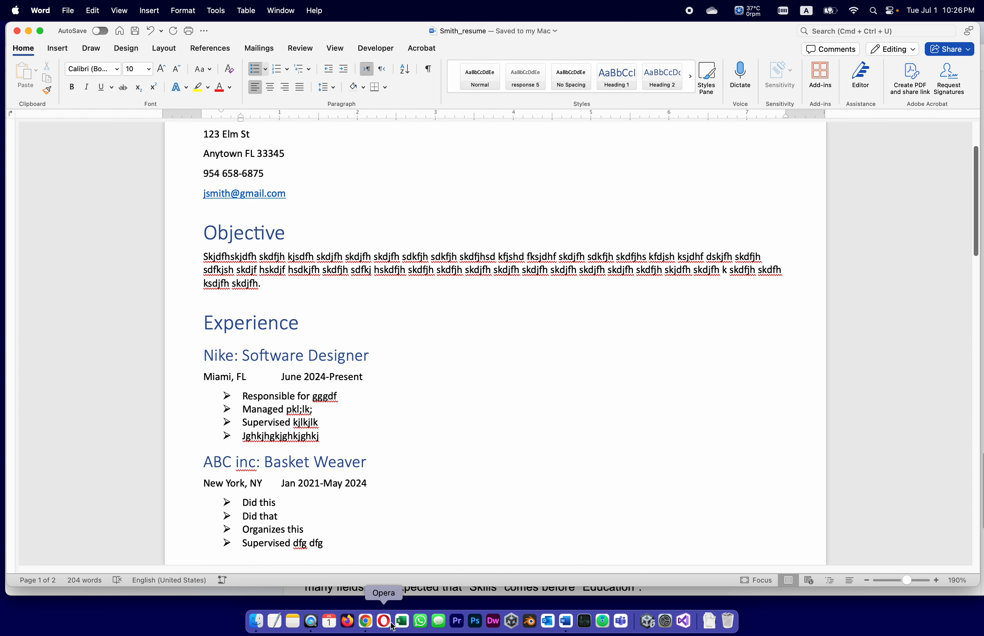
{"action": "left_click", "coordinate": [366, 622]}
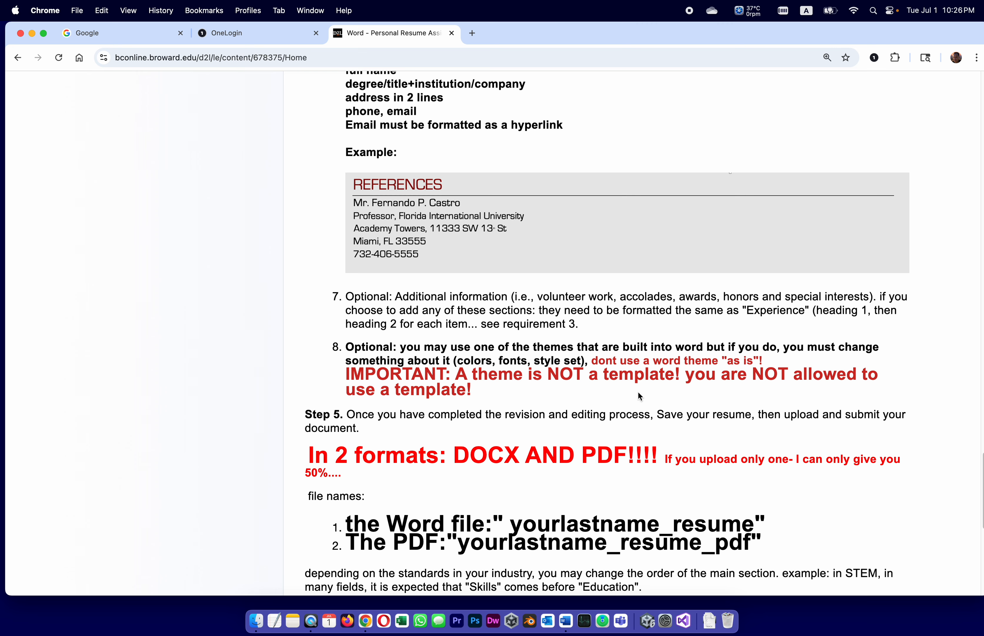
{"action": "scroll", "coordinate": [435, 344], "scroll_direction": "down", "scroll_amount": 1}
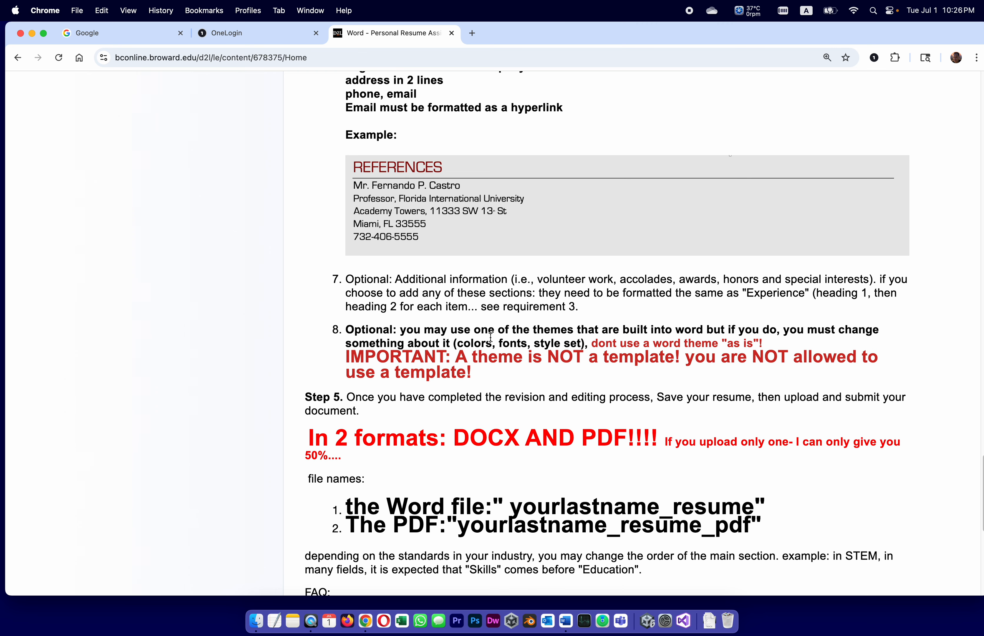
{"action": "scroll", "coordinate": [490, 337], "scroll_direction": "down", "scroll_amount": 1}
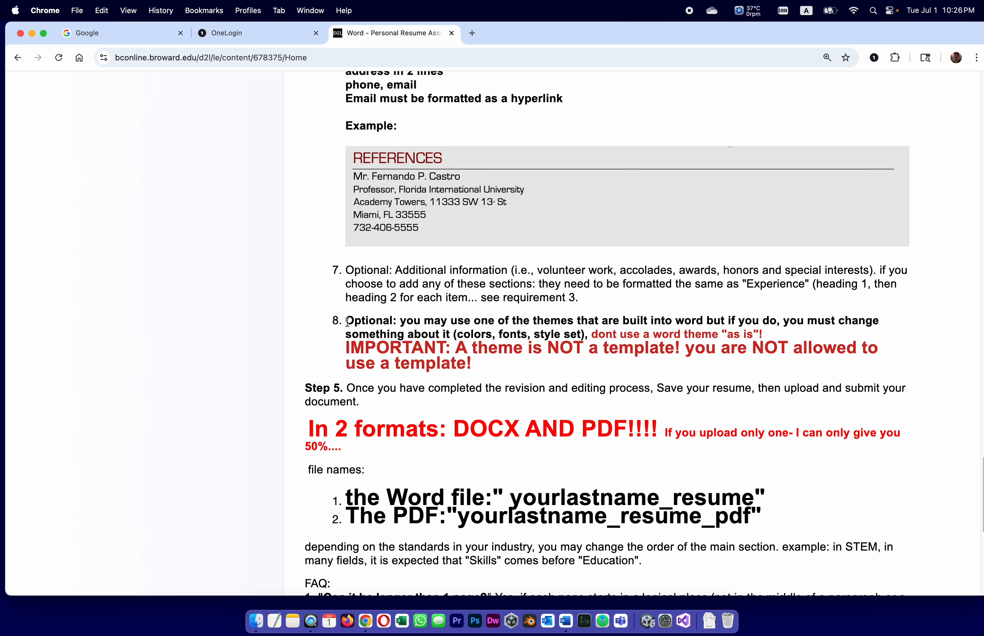
{"action": "scroll", "coordinate": [348, 321], "scroll_direction": "down", "scroll_amount": 3}
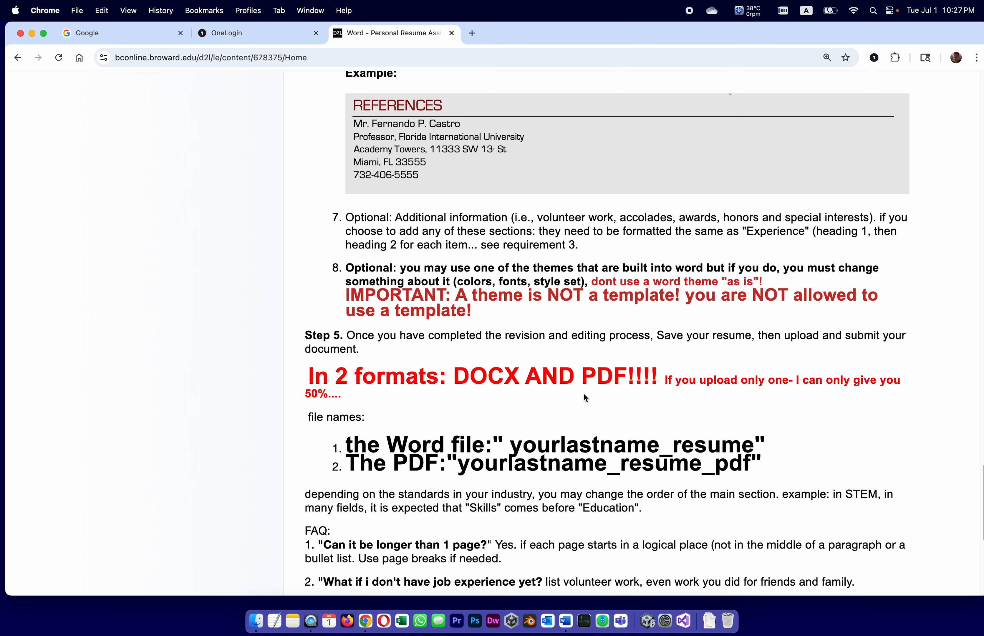
{"action": "left_click", "coordinate": [566, 626]}
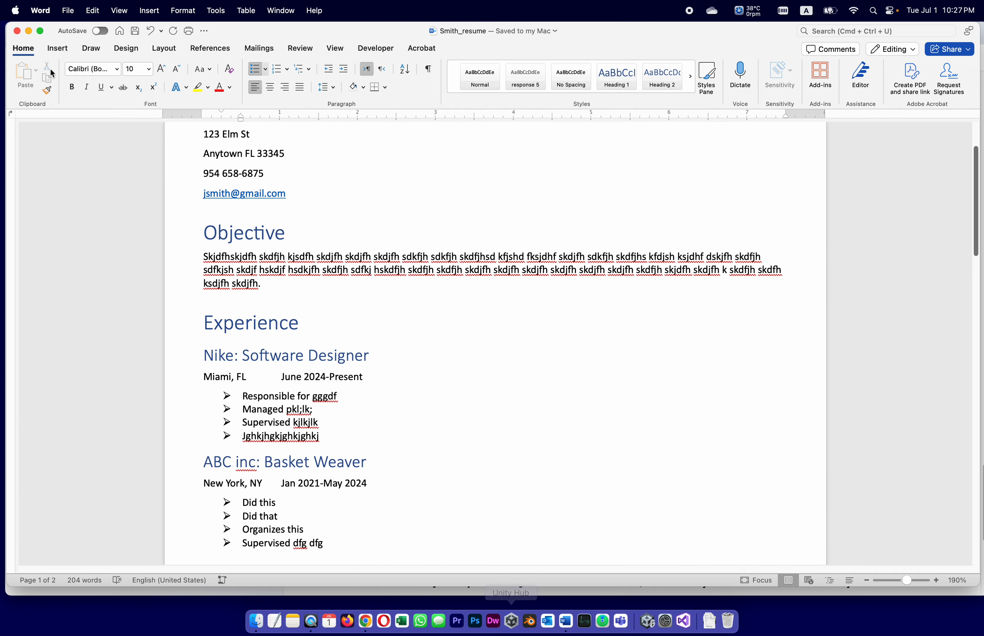
Step: Apply the Ion theme to the resume from the Design tab's Themes list
{"action": "left_click", "coordinate": [165, 49]}
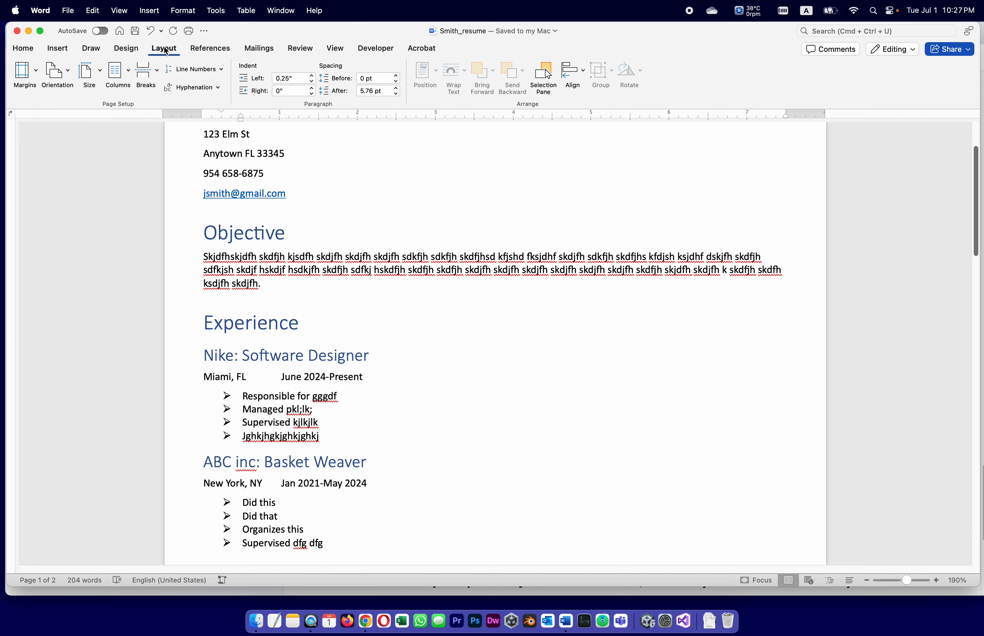
{"action": "left_click", "coordinate": [121, 51]}
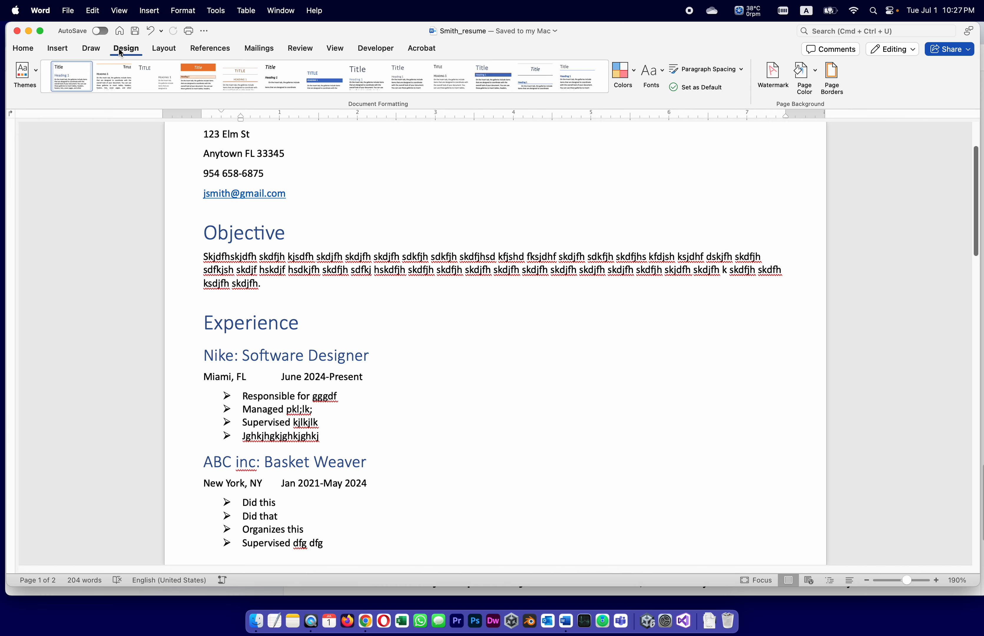
{"action": "left_click", "coordinate": [35, 72]}
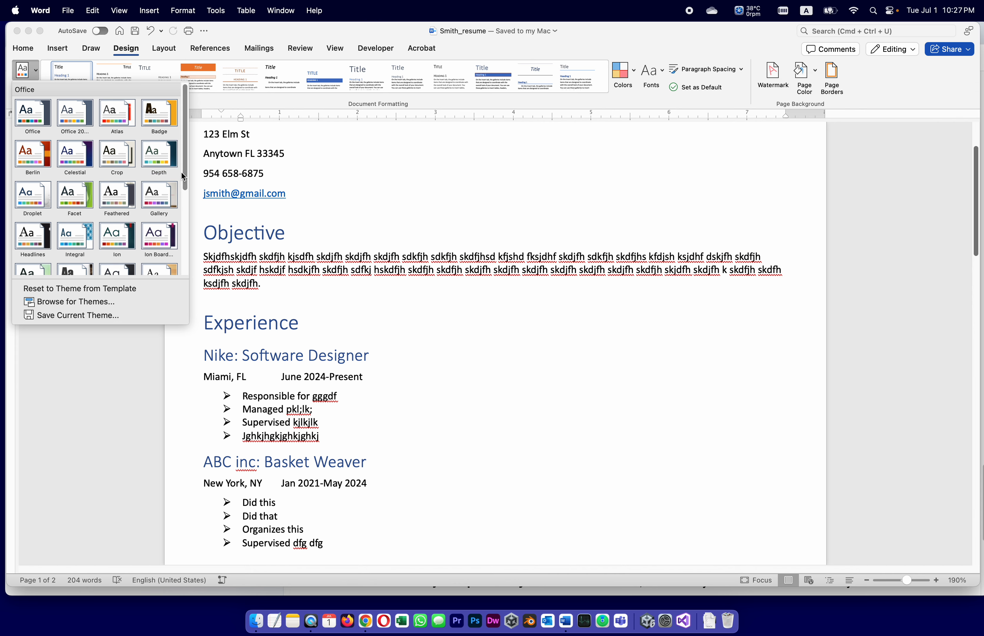
{"action": "left_click_drag", "start_coordinate": [183, 176], "coordinate": [184, 178]}
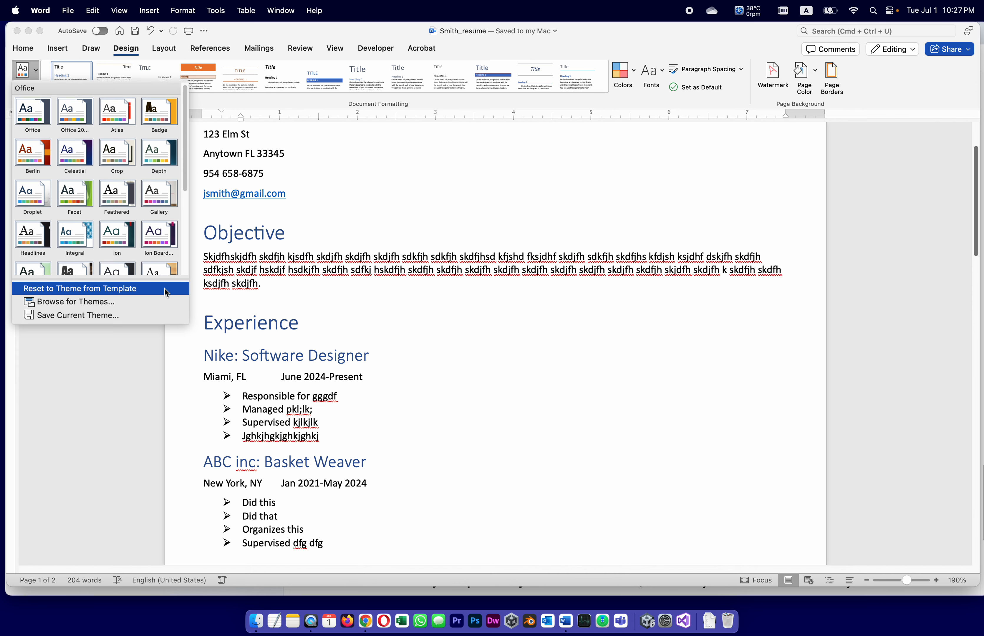
{"action": "left_click", "coordinate": [118, 242]}
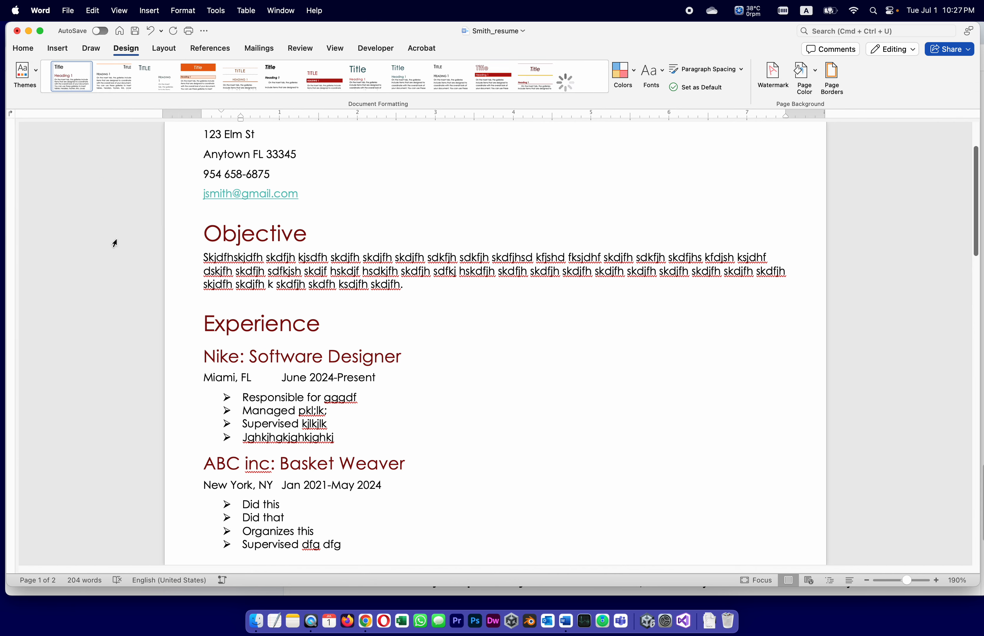
{"action": "scroll", "coordinate": [533, 329], "scroll_direction": "up", "scroll_amount": 3}
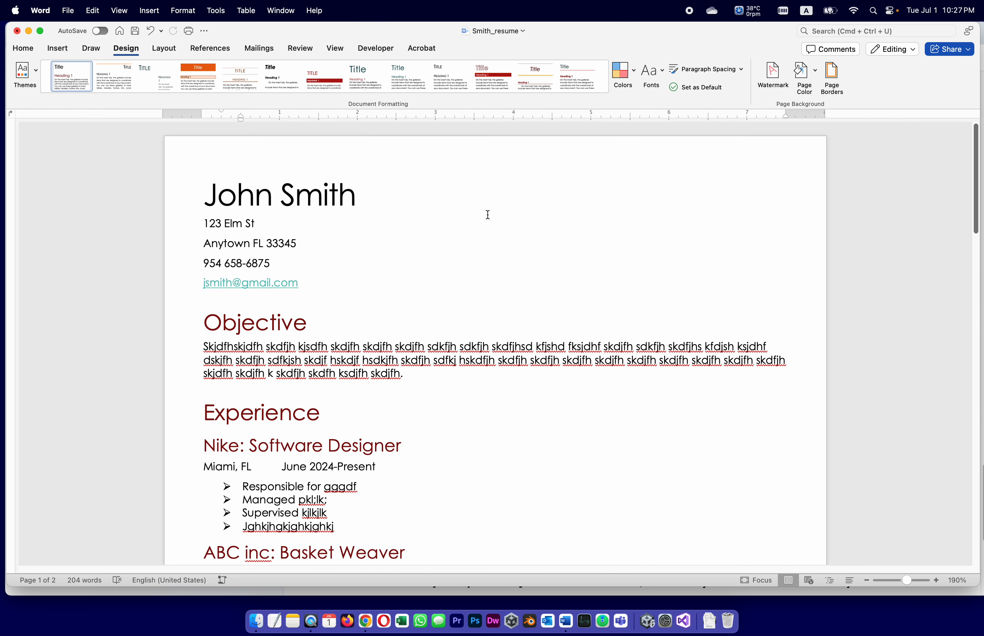
{"action": "double_click", "coordinate": [499, 343]}
Step: Try the Madison theme, then settle on the Retrospect theme
{"action": "left_click", "coordinate": [35, 75]}
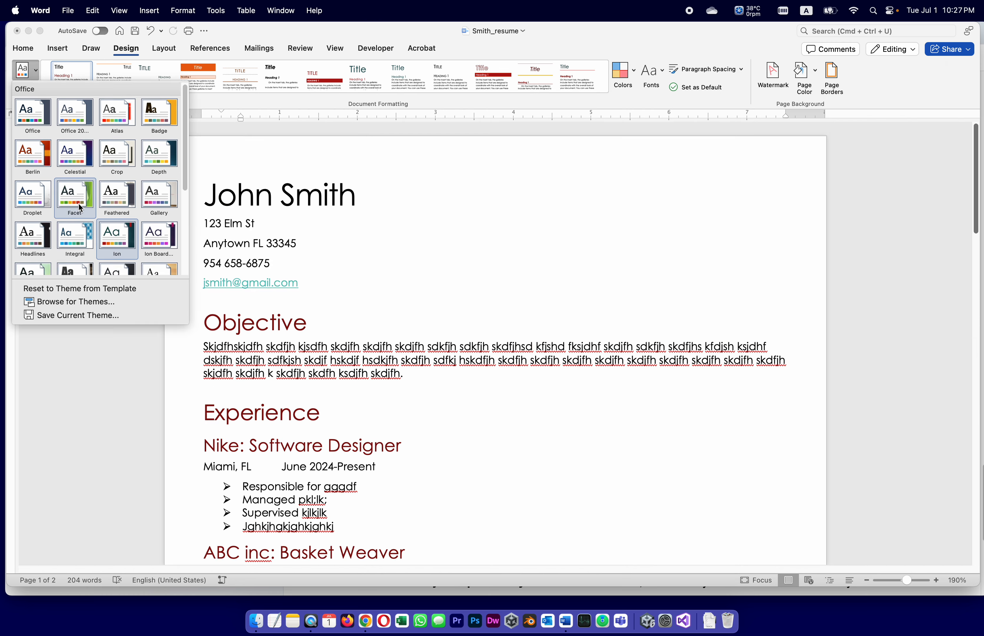
{"action": "scroll", "coordinate": [79, 204], "scroll_direction": "down", "scroll_amount": 2}
{"action": "left_click", "coordinate": [35, 238]}
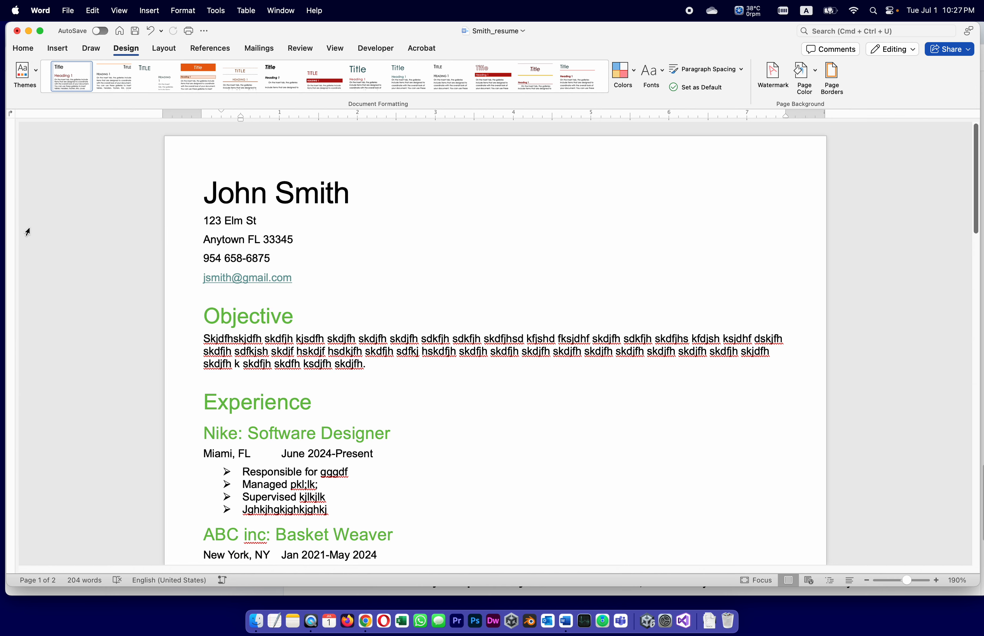
{"action": "left_click", "coordinate": [34, 75]}
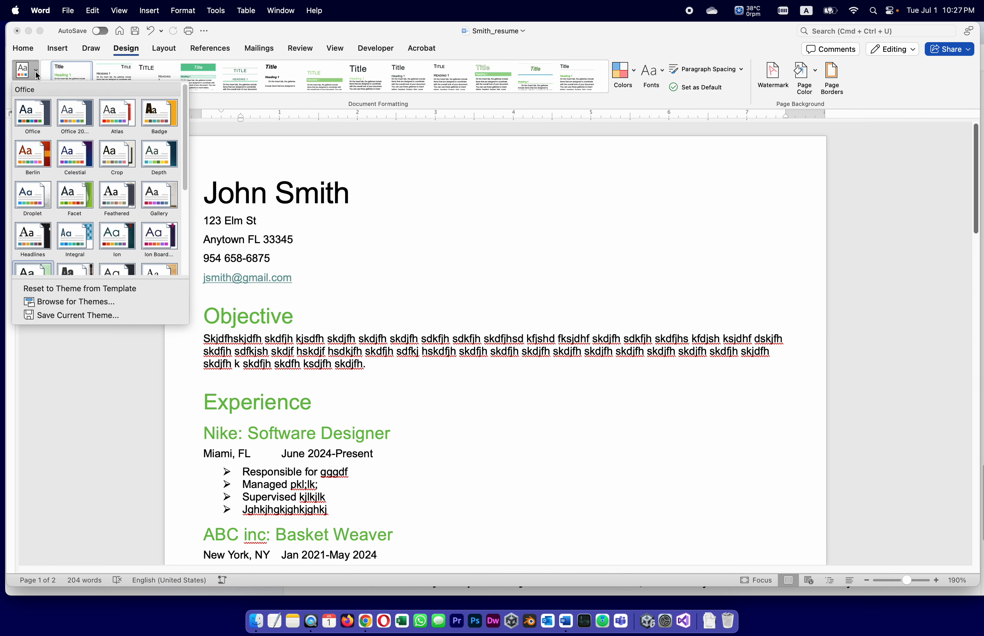
{"action": "scroll", "coordinate": [125, 194], "scroll_direction": "down", "scroll_amount": 3}
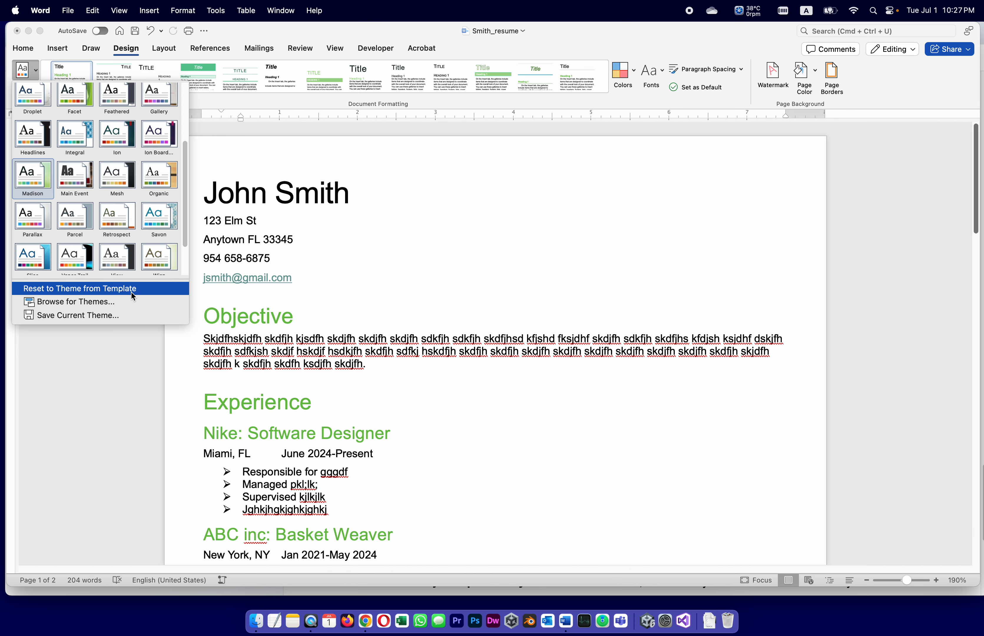
{"action": "left_click", "coordinate": [117, 222]}
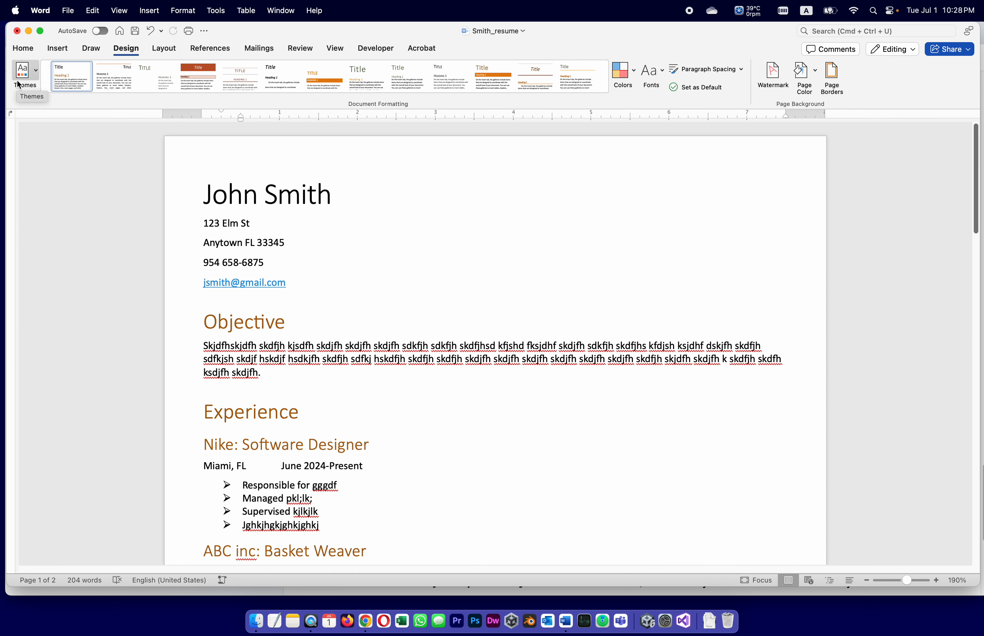
Step: Apply the Berlin theme, try three style sets, and undo the last two
{"action": "left_click", "coordinate": [32, 75]}
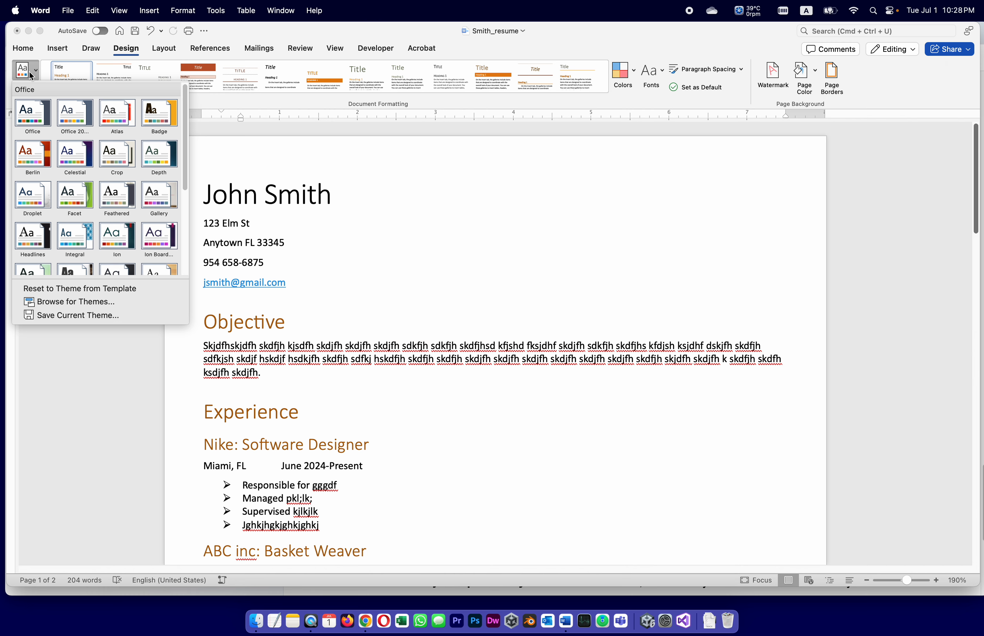
{"action": "left_click", "coordinate": [23, 153]}
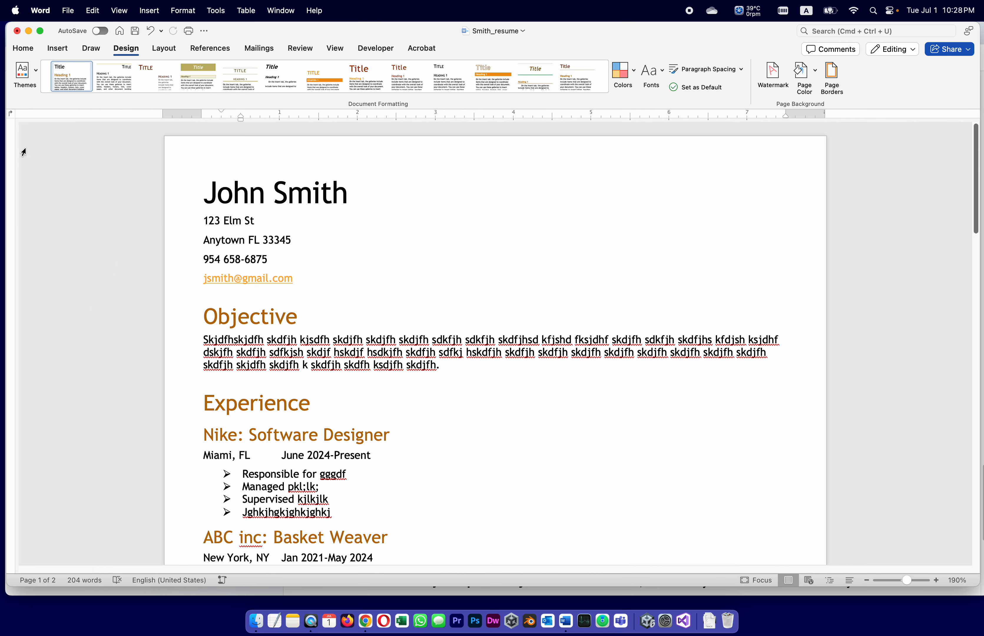
{"action": "left_click", "coordinate": [198, 73]}
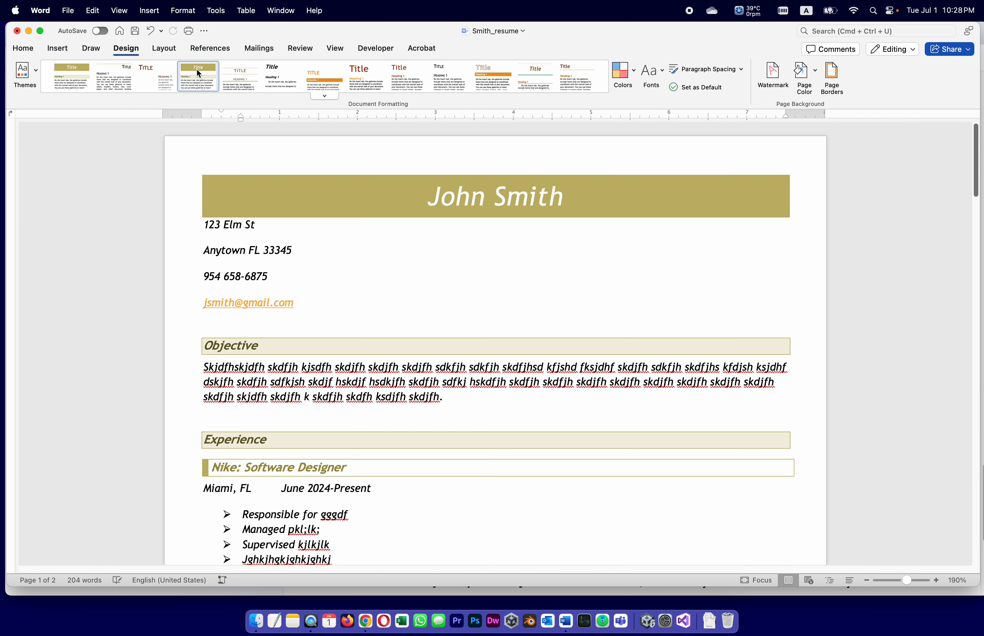
{"action": "left_click", "coordinate": [336, 82]}
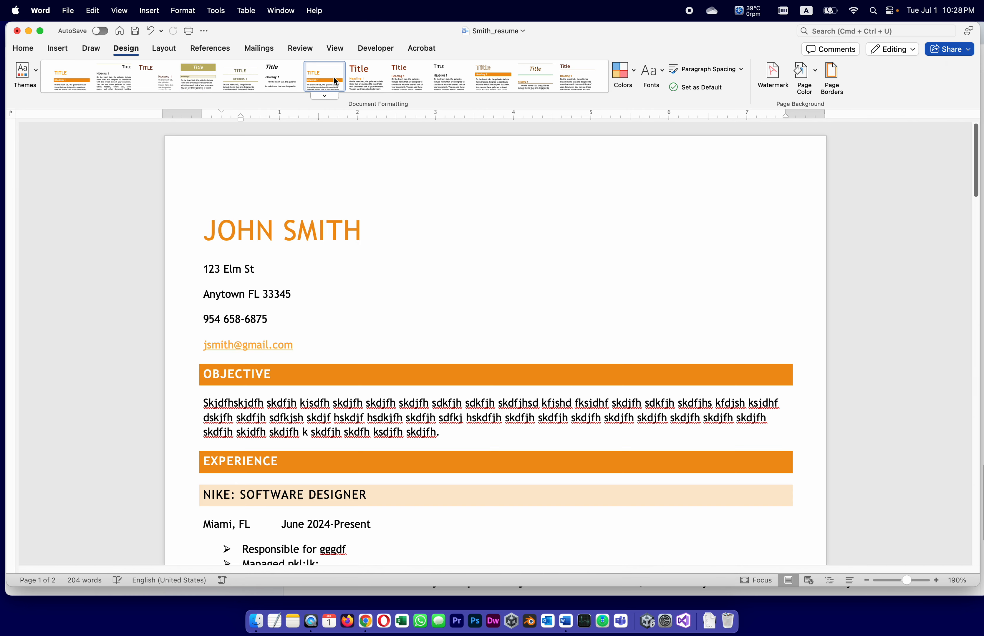
{"action": "left_click", "coordinate": [486, 80]}
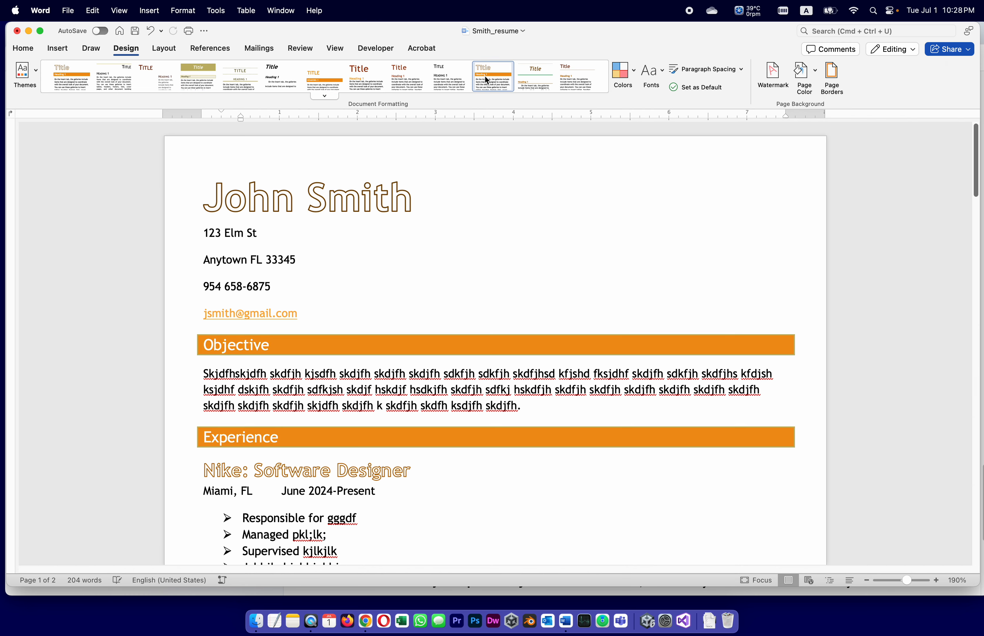
{"action": "key", "text": "super+z"}
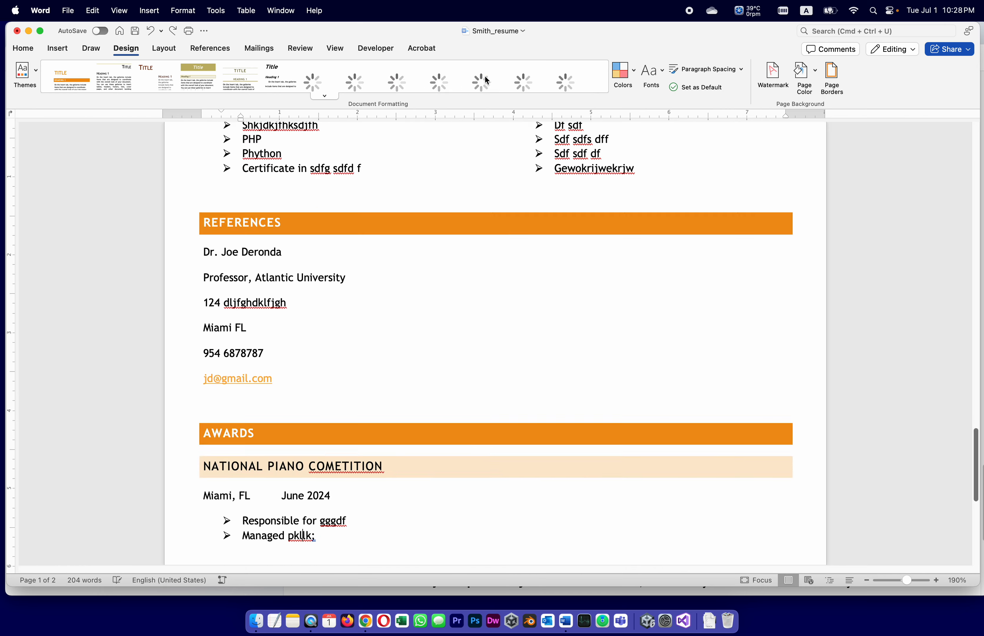
{"action": "key", "text": "super+z"}
{"action": "key", "text": "super+z"}
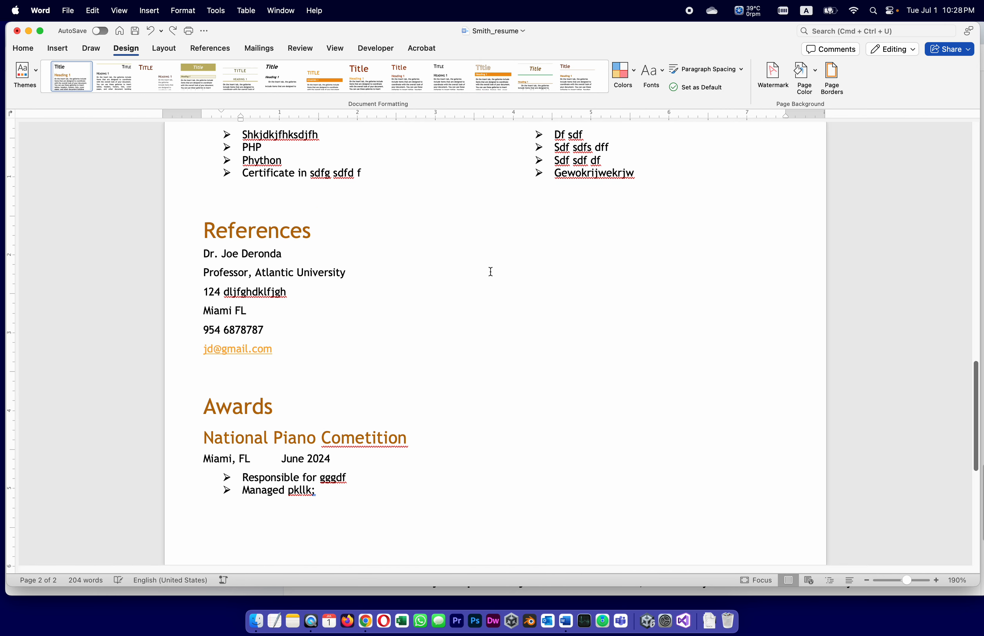
{"action": "scroll", "coordinate": [489, 273], "scroll_direction": "up", "scroll_amount": 10}
{"action": "scroll", "coordinate": [490, 278], "scroll_direction": "up", "scroll_amount": 10}
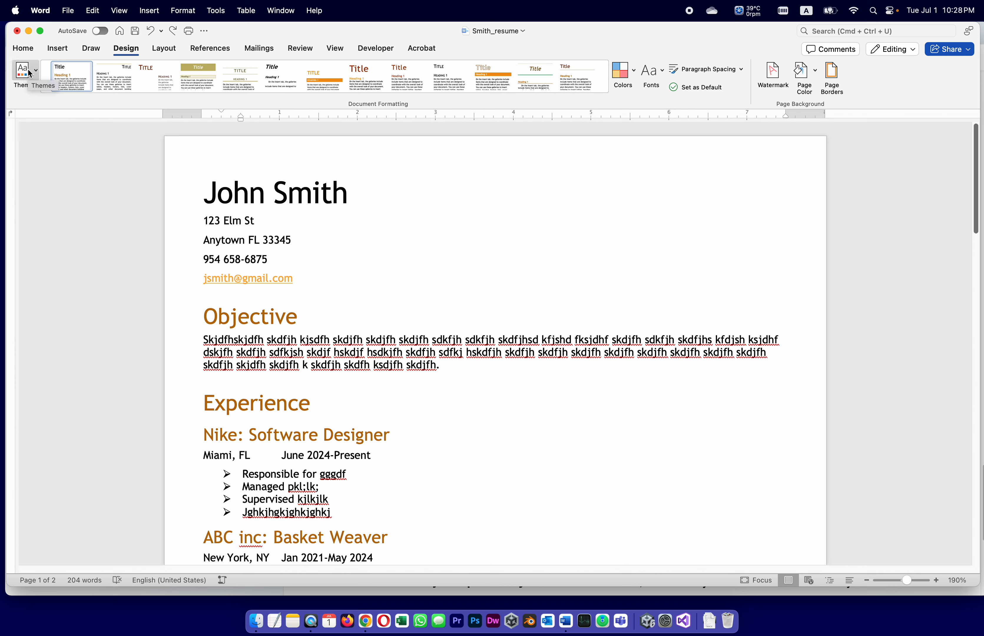
Step: Try the Green and Orange Red colour schemes, then apply Office 2013 - 2022 colours
{"action": "left_click", "coordinate": [634, 71]}
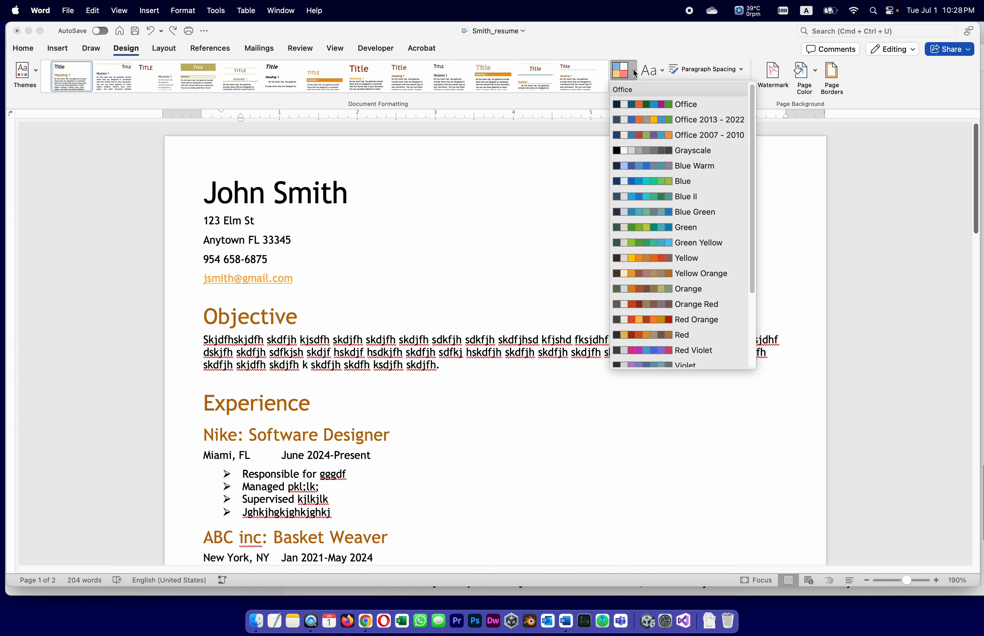
{"action": "left_click", "coordinate": [660, 227]}
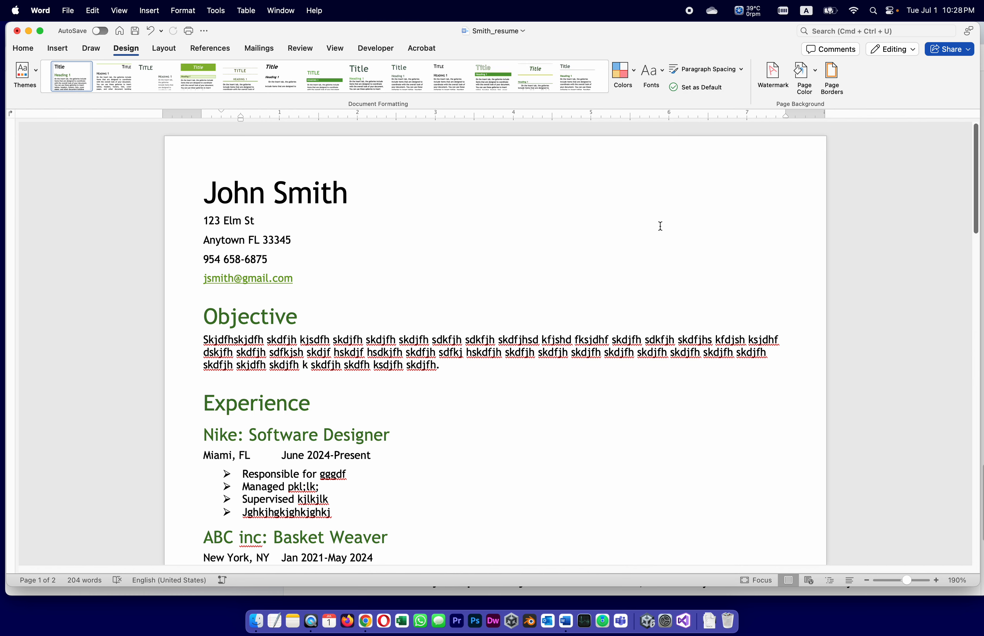
{"action": "left_click", "coordinate": [626, 75]}
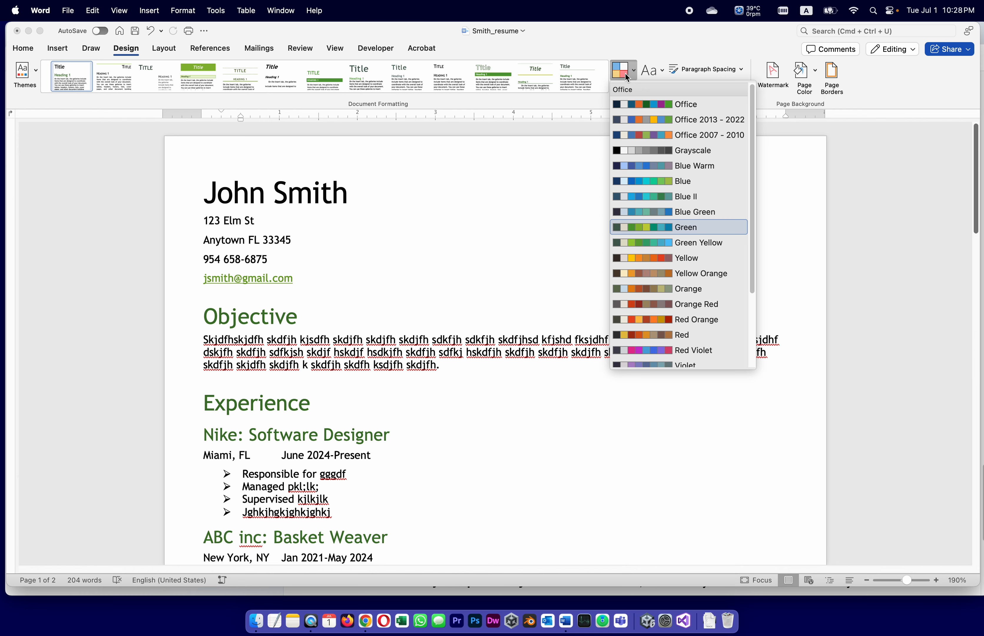
{"action": "left_click", "coordinate": [688, 308]}
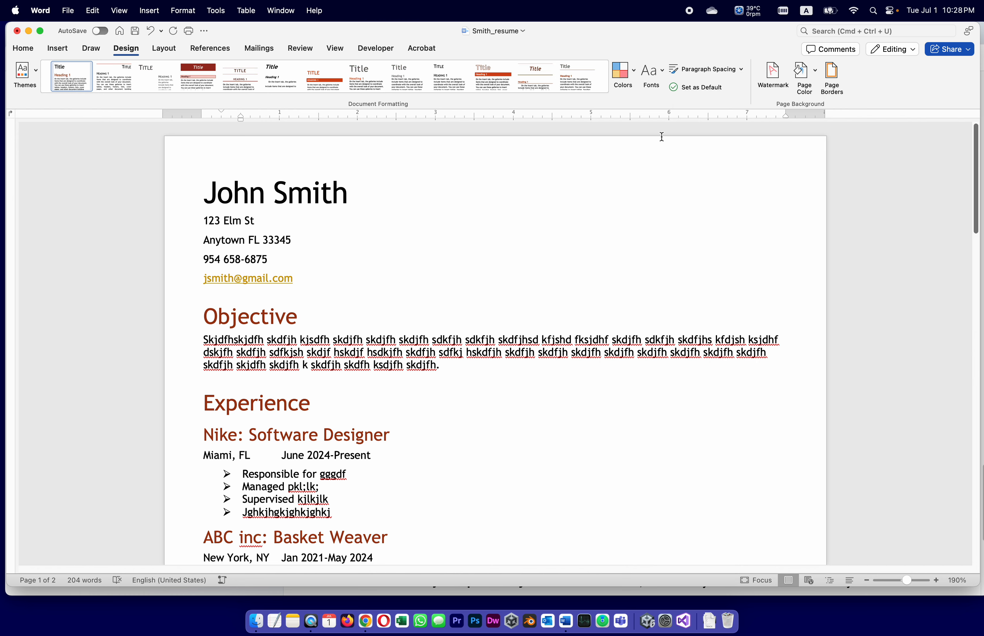
{"action": "left_click", "coordinate": [634, 72]}
{"action": "left_click", "coordinate": [663, 119]}
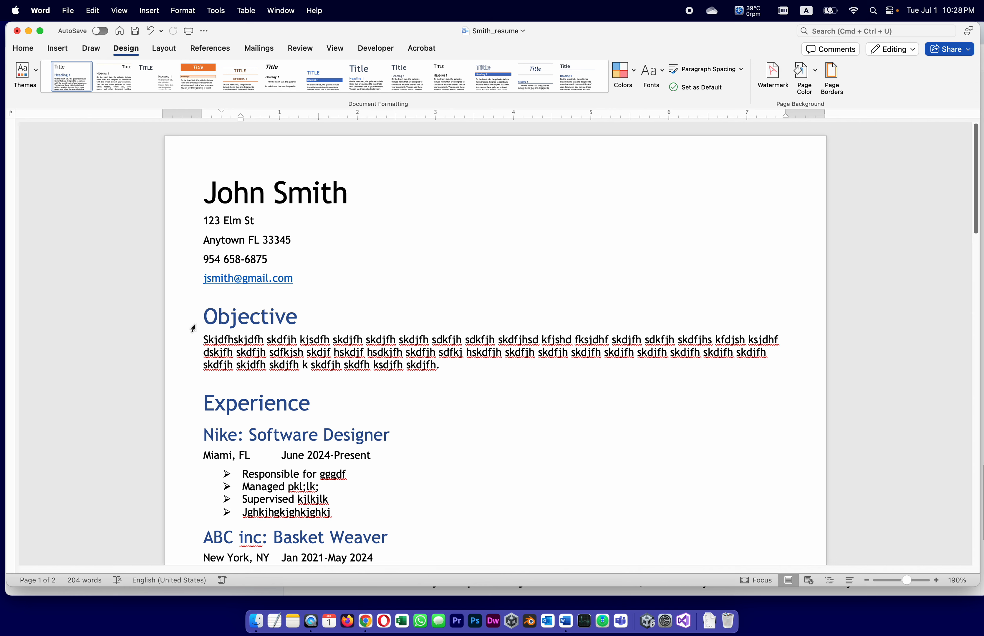
Step: Make the Objective heading bold with a bottom border beneath it
{"action": "left_click_drag", "start_coordinate": [205, 314], "coordinate": [292, 315]}
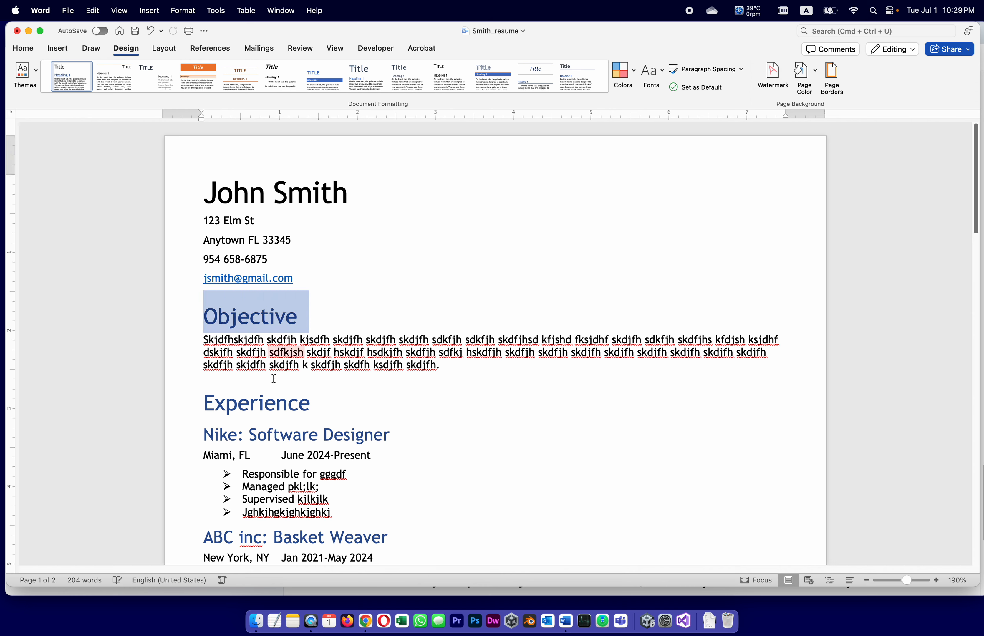
{"action": "left_click", "coordinate": [18, 49]}
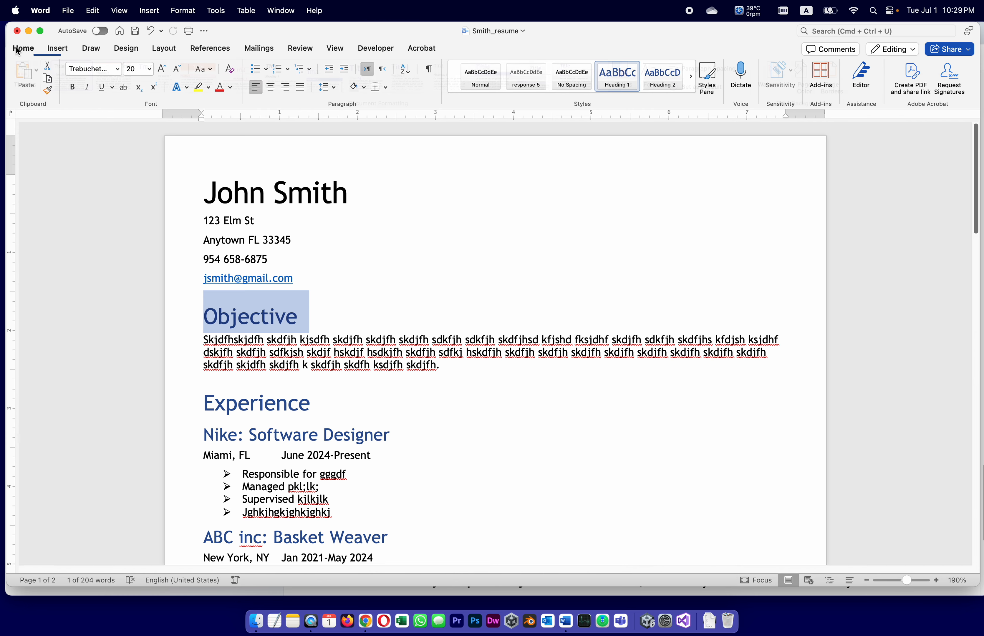
{"action": "left_click", "coordinate": [73, 87]}
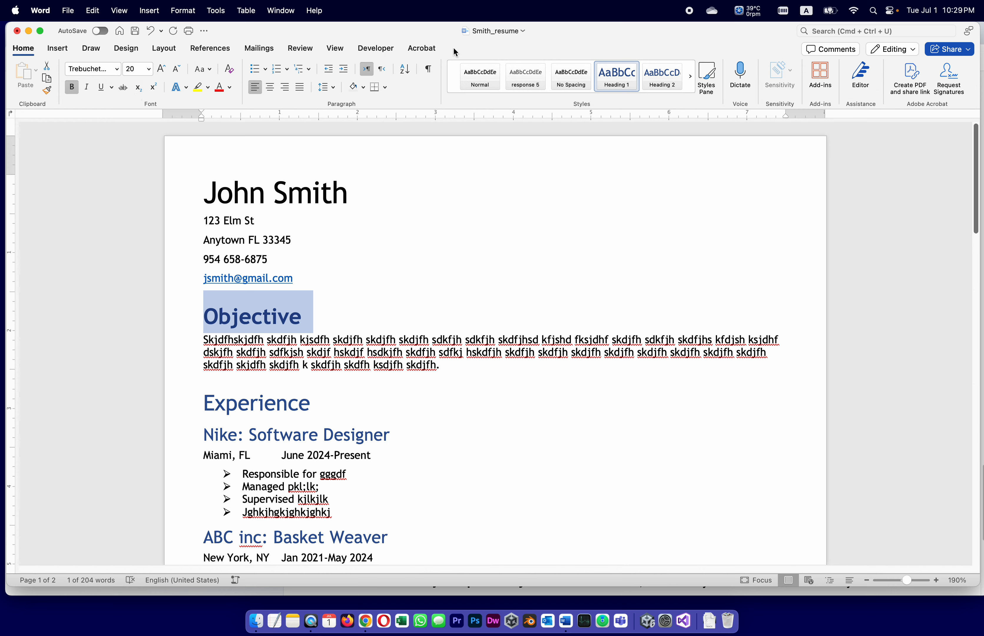
{"action": "left_click", "coordinate": [386, 87]}
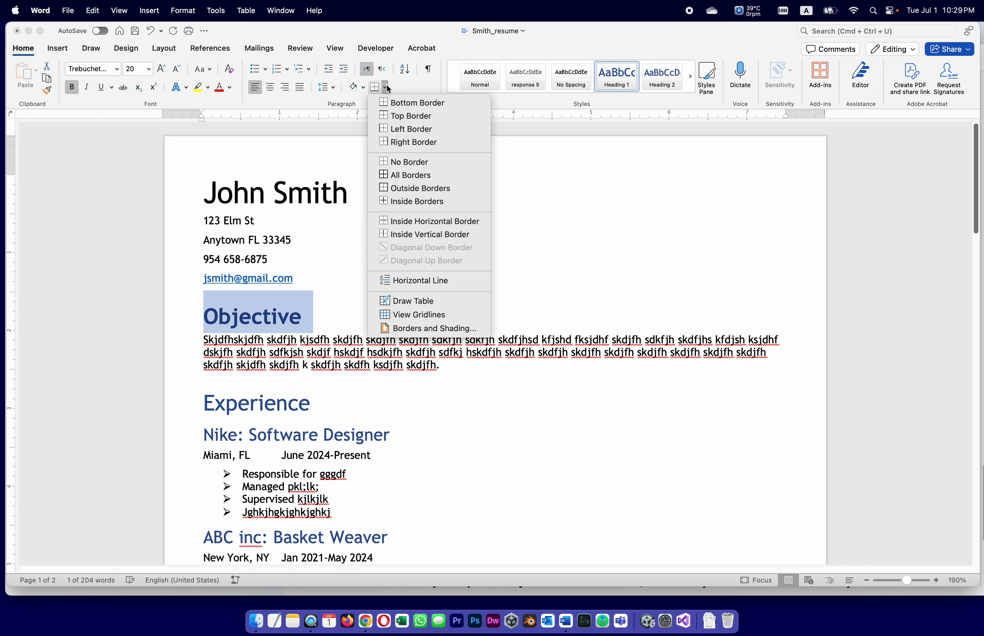
{"action": "left_click", "coordinate": [404, 104]}
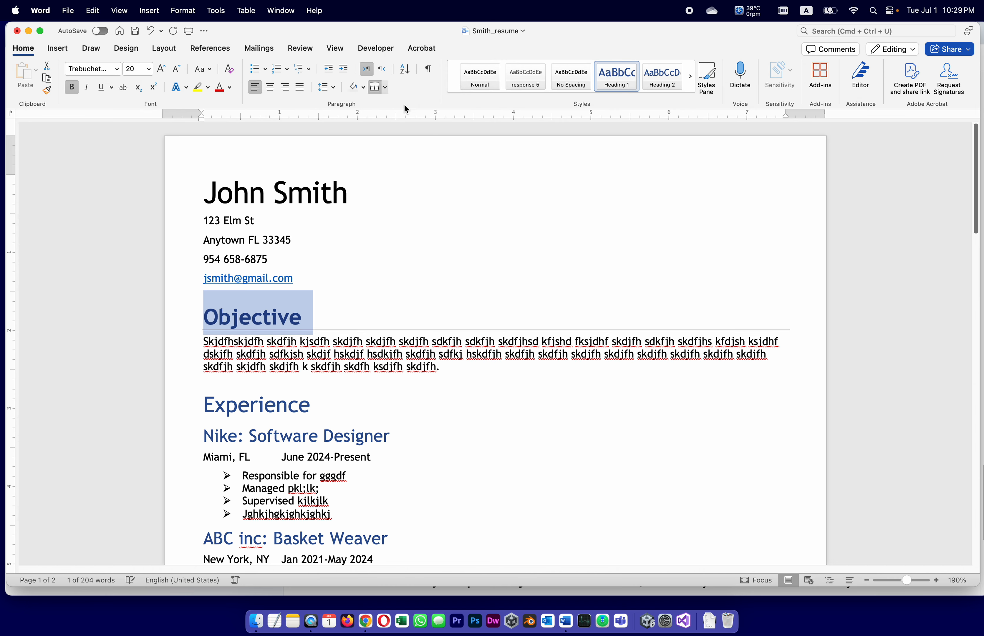
{"action": "left_click", "coordinate": [305, 304]}
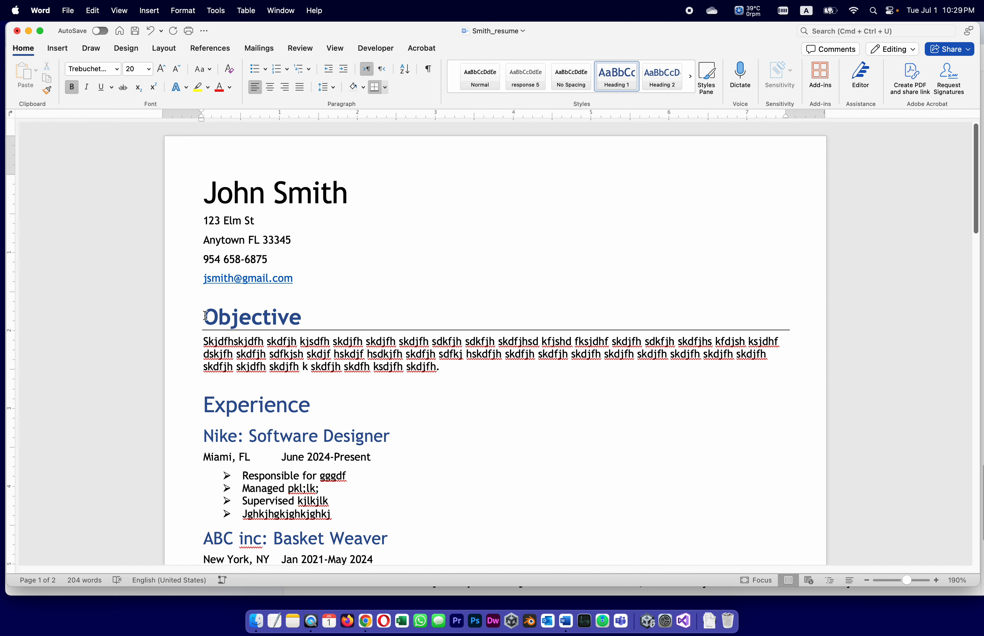
Step: Update Heading 1 to match Objective so Experience and Education share the style
{"action": "left_click_drag", "start_coordinate": [205, 315], "coordinate": [304, 316]}
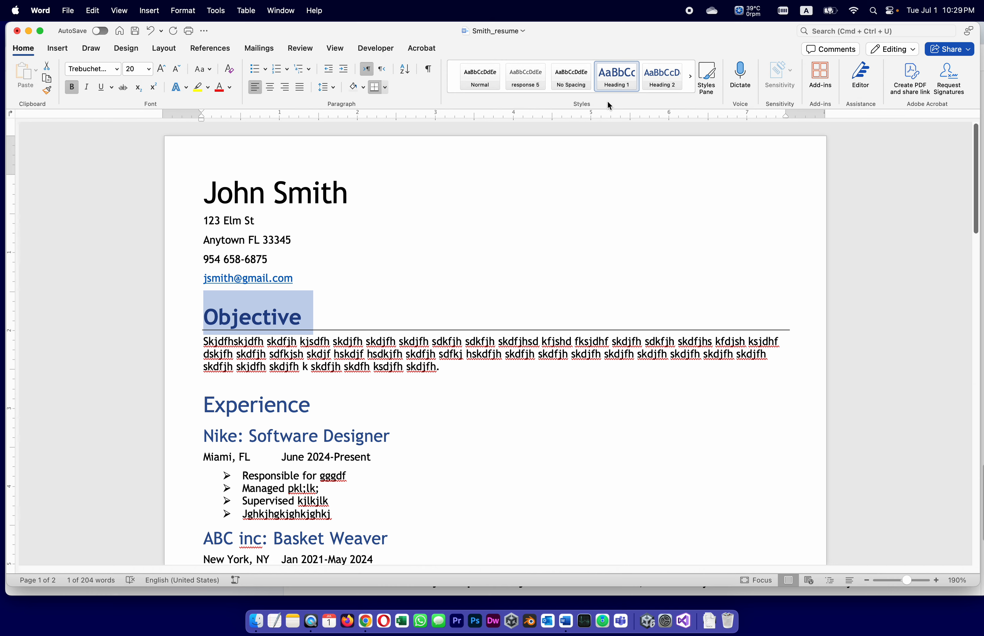
{"action": "right_click", "coordinate": [611, 74]}
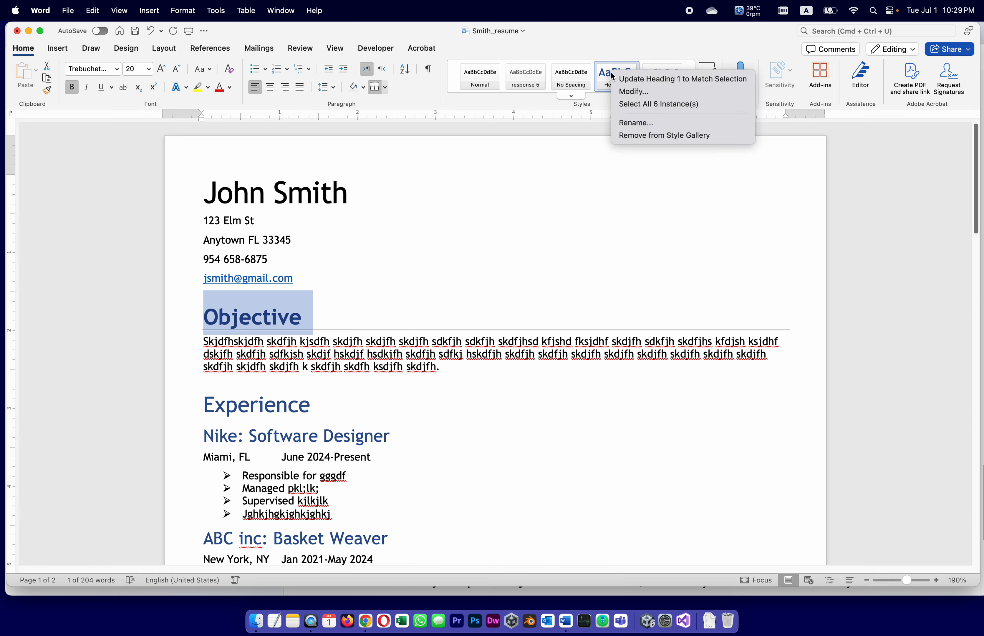
{"action": "left_click", "coordinate": [646, 81]}
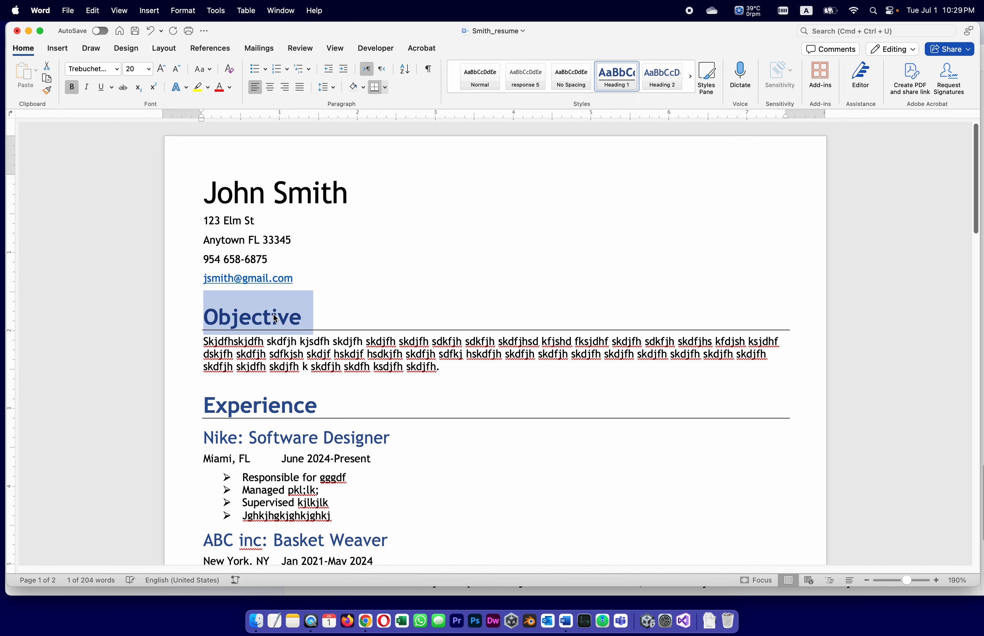
{"action": "left_click", "coordinate": [222, 335]}
{"action": "scroll", "coordinate": [270, 425], "scroll_direction": "down", "scroll_amount": 5}
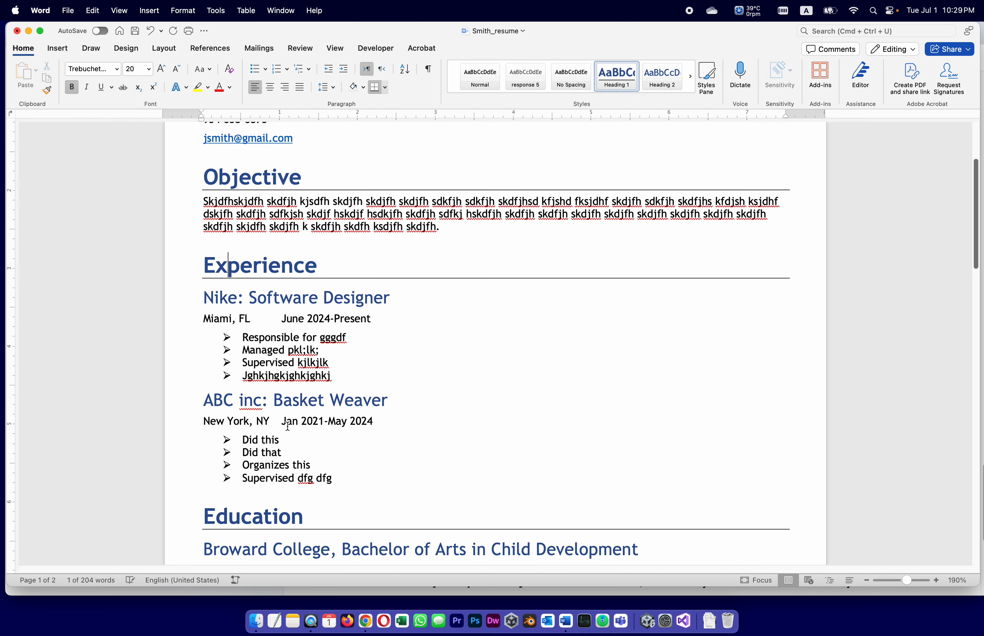
{"action": "scroll", "coordinate": [411, 436], "scroll_direction": "up", "scroll_amount": 5}
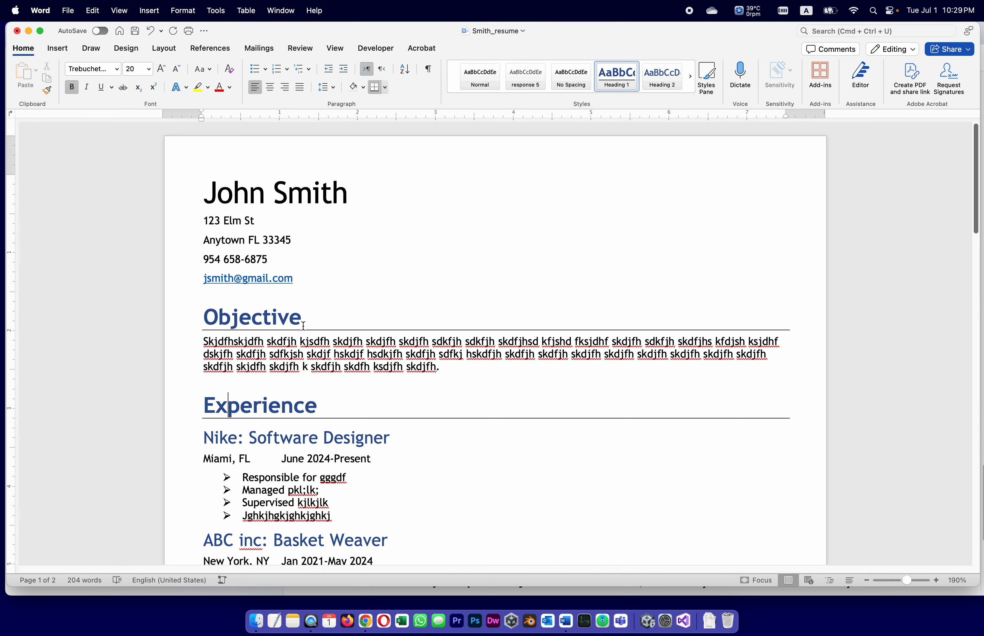
Step: Try a left border on Objective, then remove all its borders with No Border
{"action": "left_click_drag", "start_coordinate": [300, 317], "coordinate": [199, 312]}
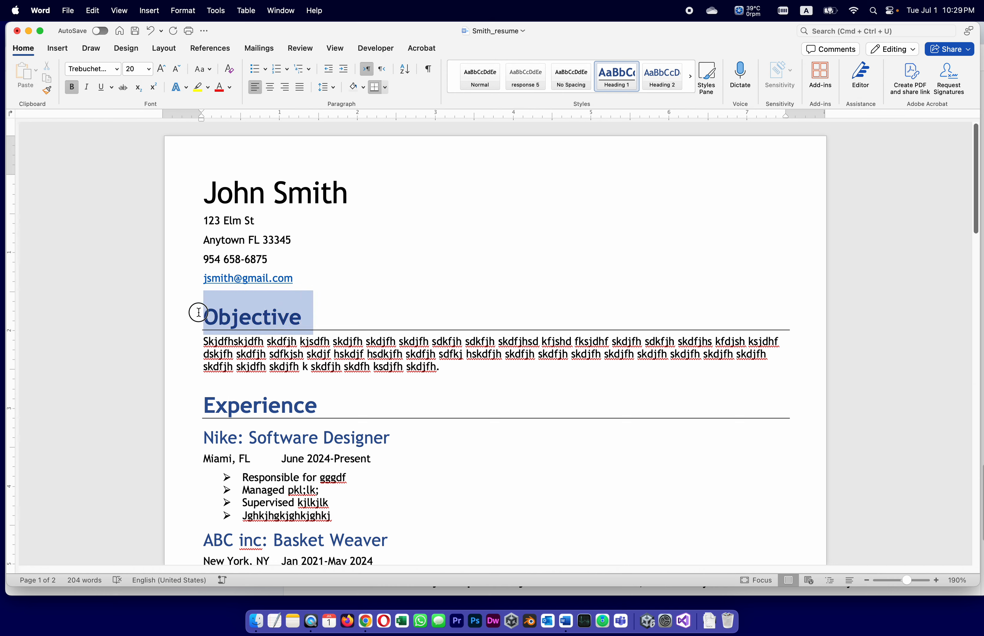
{"action": "left_click", "coordinate": [385, 87]}
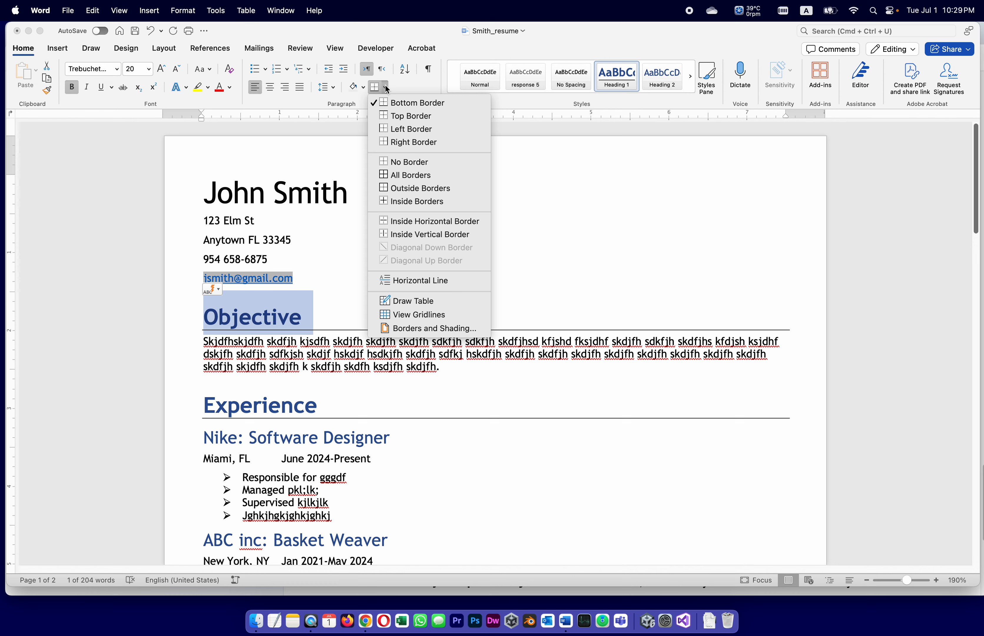
{"action": "left_click", "coordinate": [410, 130]}
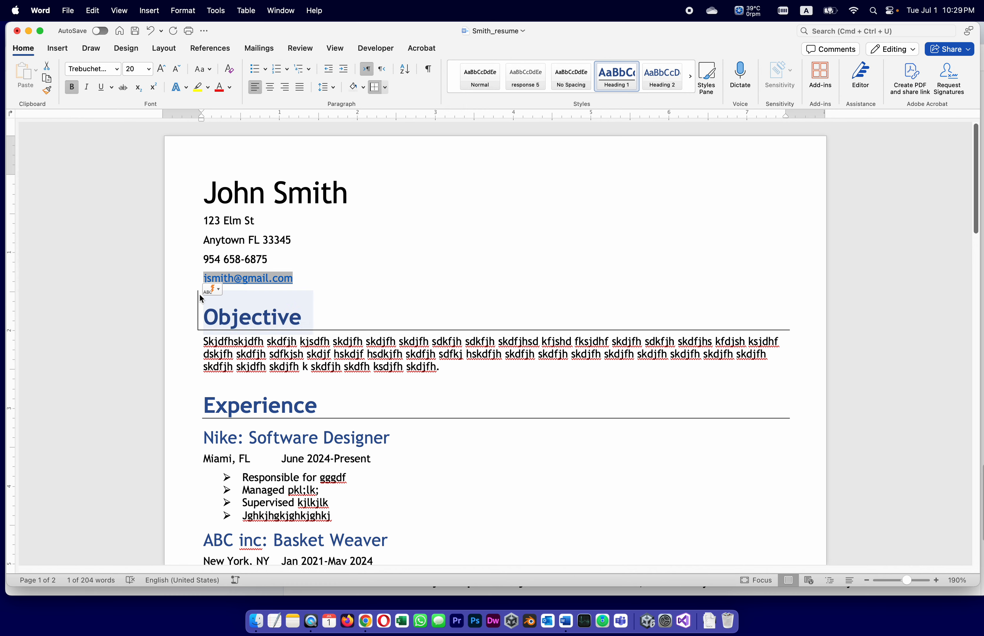
{"action": "left_click", "coordinate": [384, 88]}
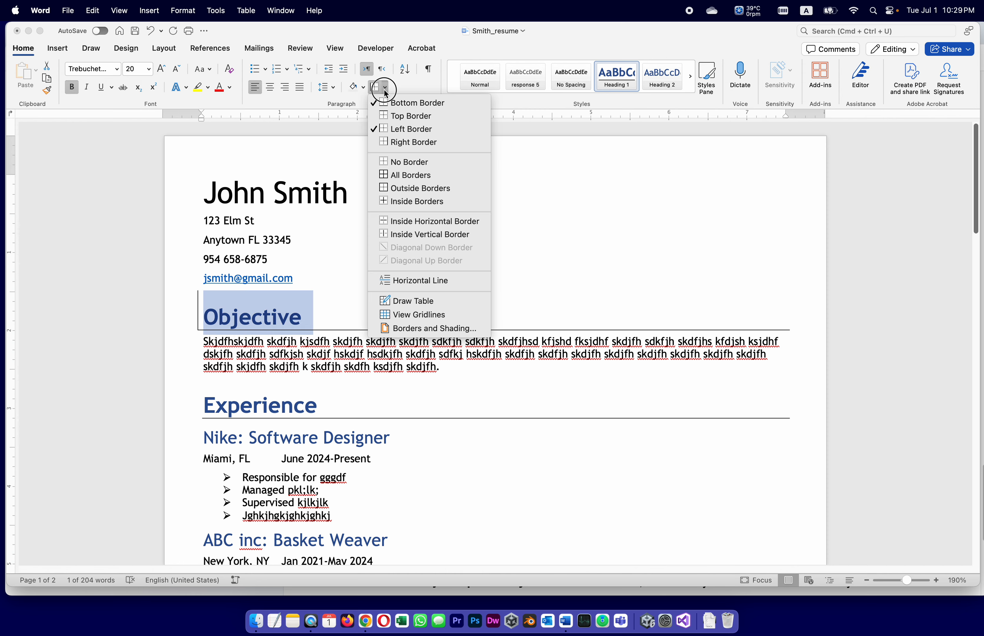
{"action": "left_click", "coordinate": [407, 129]}
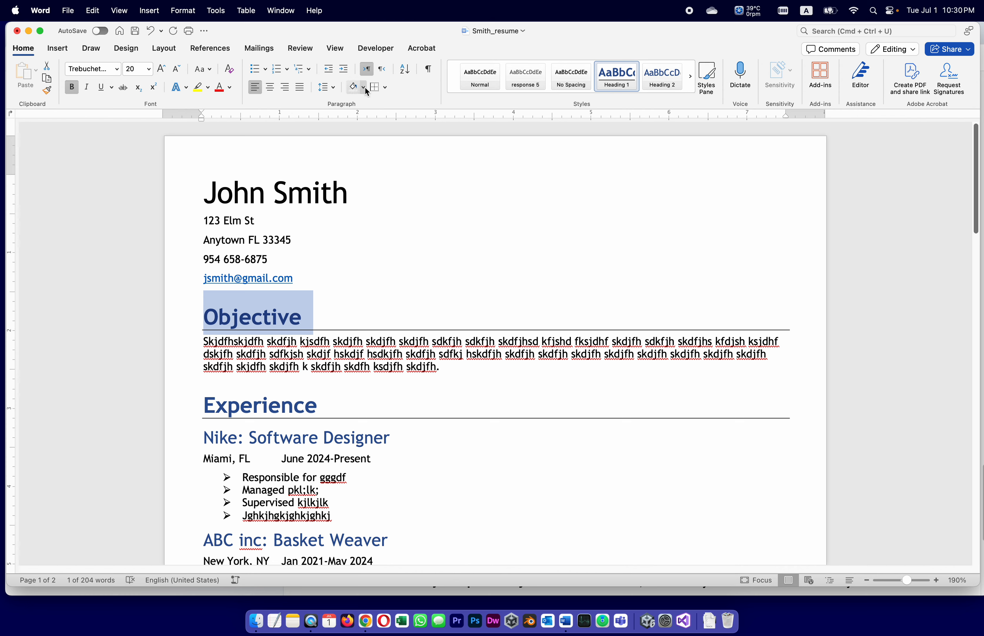
{"action": "left_click", "coordinate": [385, 87]}
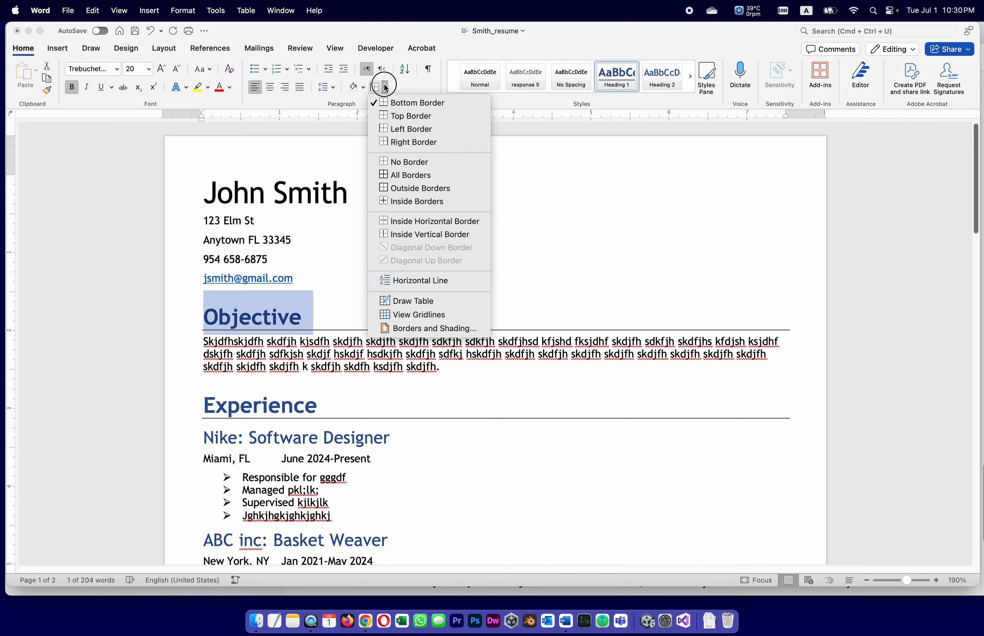
{"action": "left_click", "coordinate": [419, 161]}
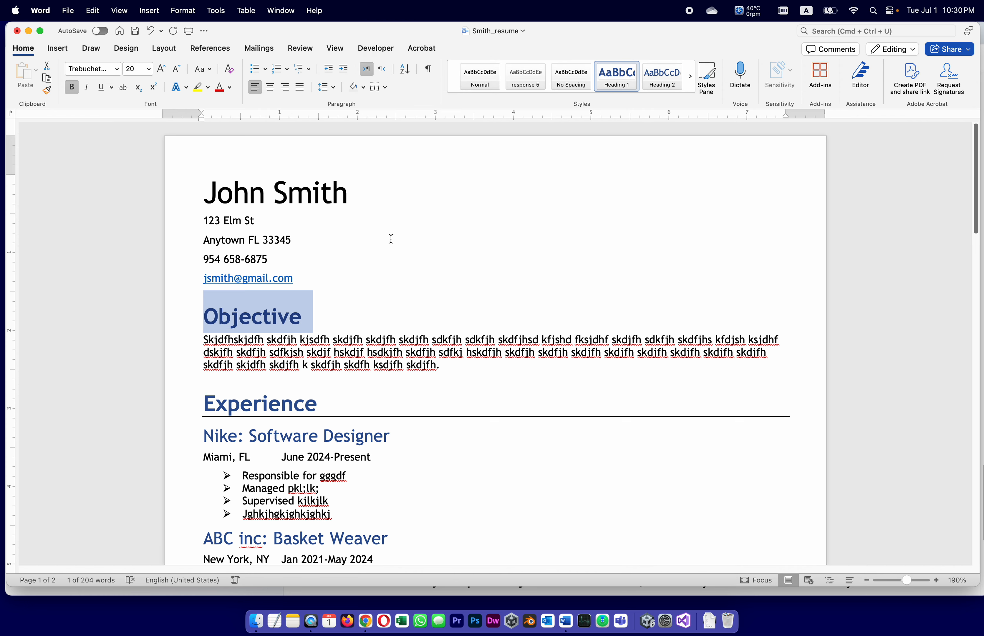
Step: Make the Objective heading italic and dark navy
{"action": "left_click", "coordinate": [86, 88]}
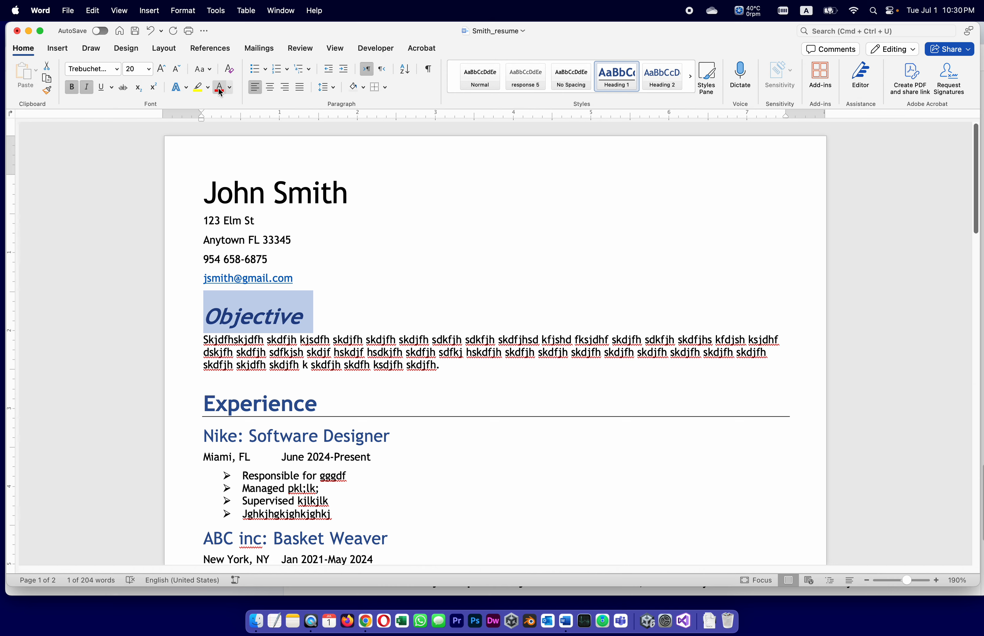
{"action": "left_click", "coordinate": [230, 86]}
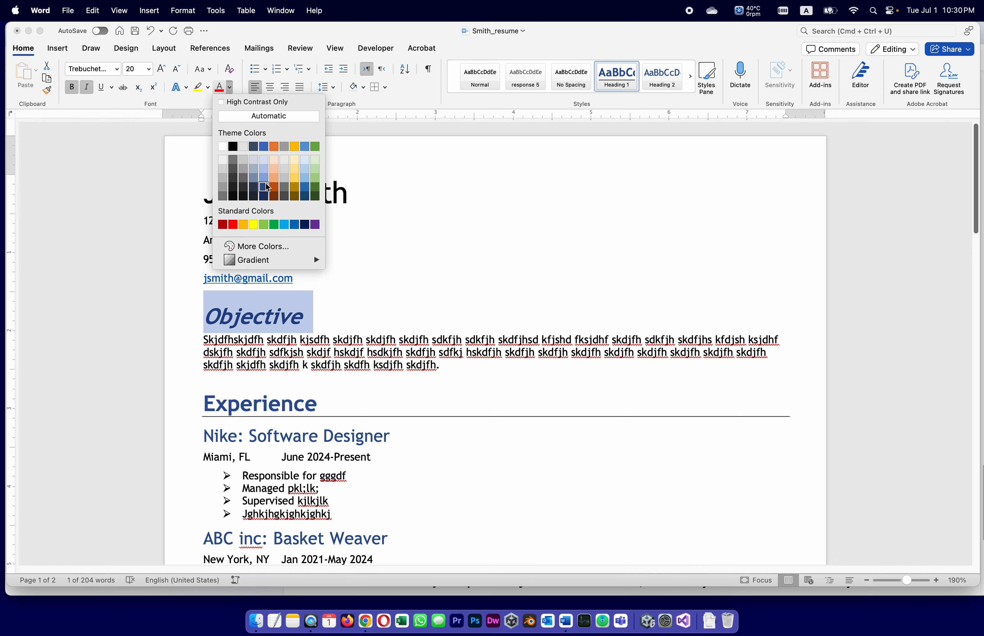
{"action": "left_click", "coordinate": [253, 146]}
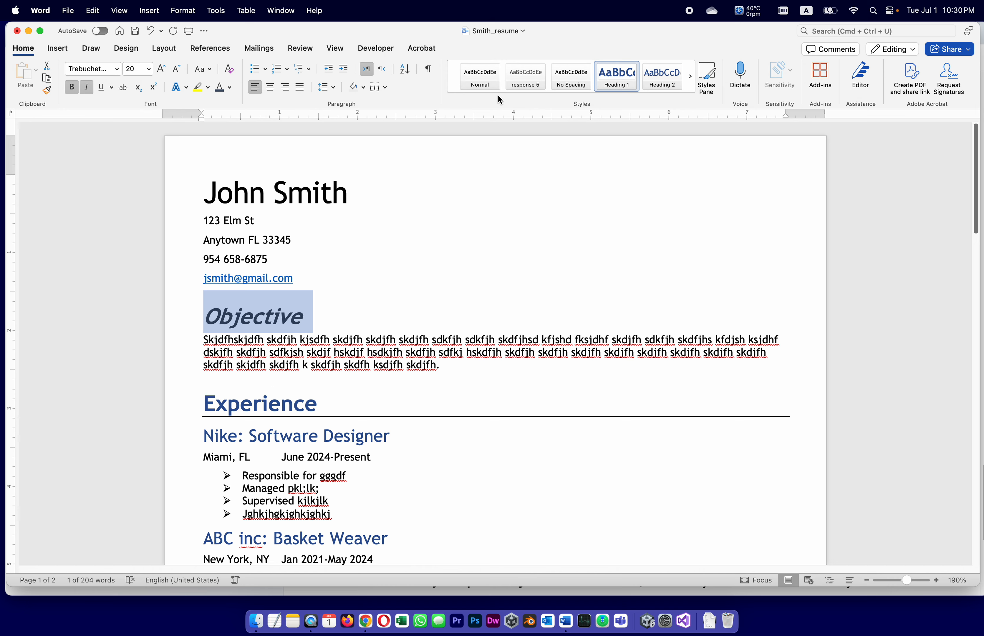
Step: Update Heading 1 to match Objective and review the restyled headings
{"action": "right_click", "coordinate": [626, 72]}
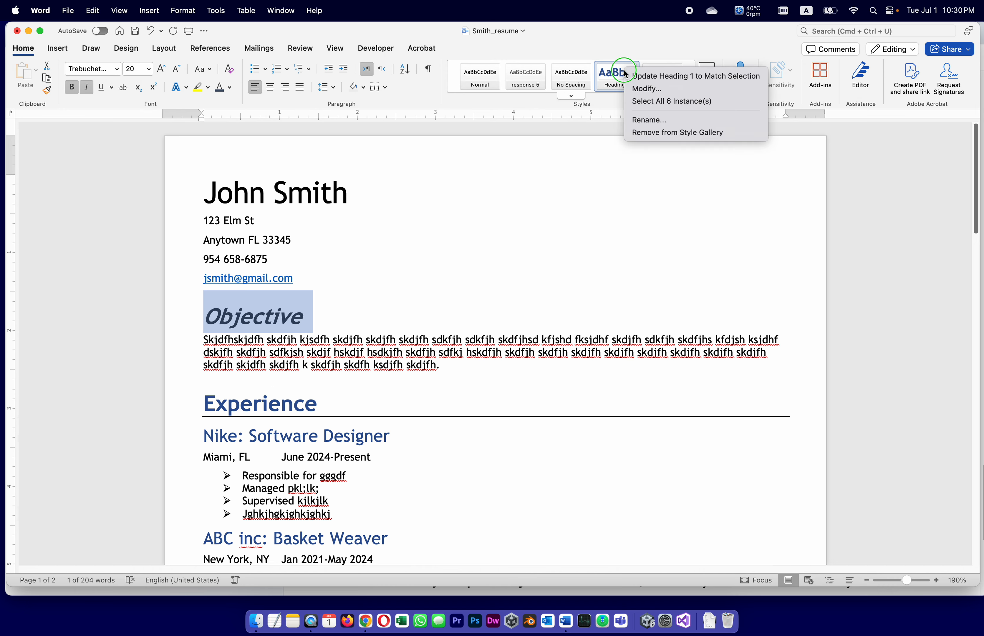
{"action": "left_click", "coordinate": [638, 77]}
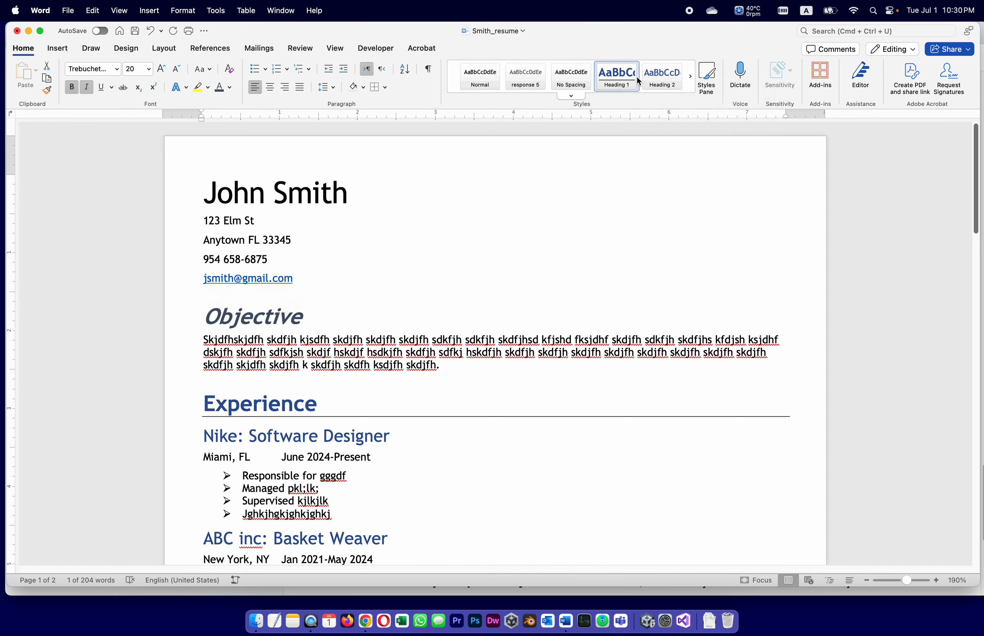
{"action": "left_click", "coordinate": [322, 328]}
{"action": "scroll", "coordinate": [341, 392], "scroll_direction": "down", "scroll_amount": 3}
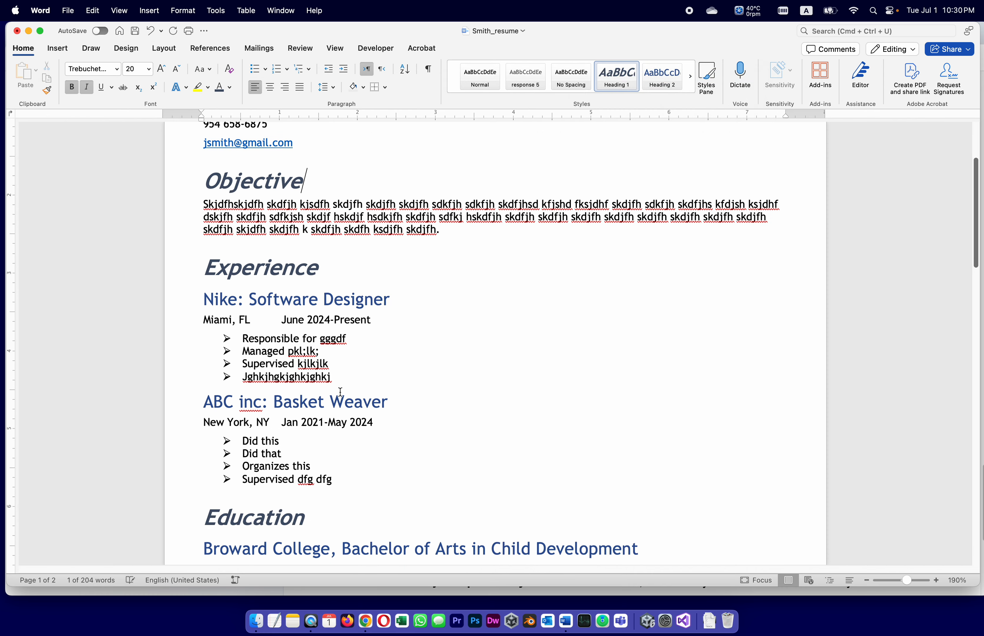
{"action": "scroll", "coordinate": [340, 392], "scroll_direction": "down", "scroll_amount": 4}
{"action": "scroll", "coordinate": [339, 392], "scroll_direction": "up", "scroll_amount": 7}
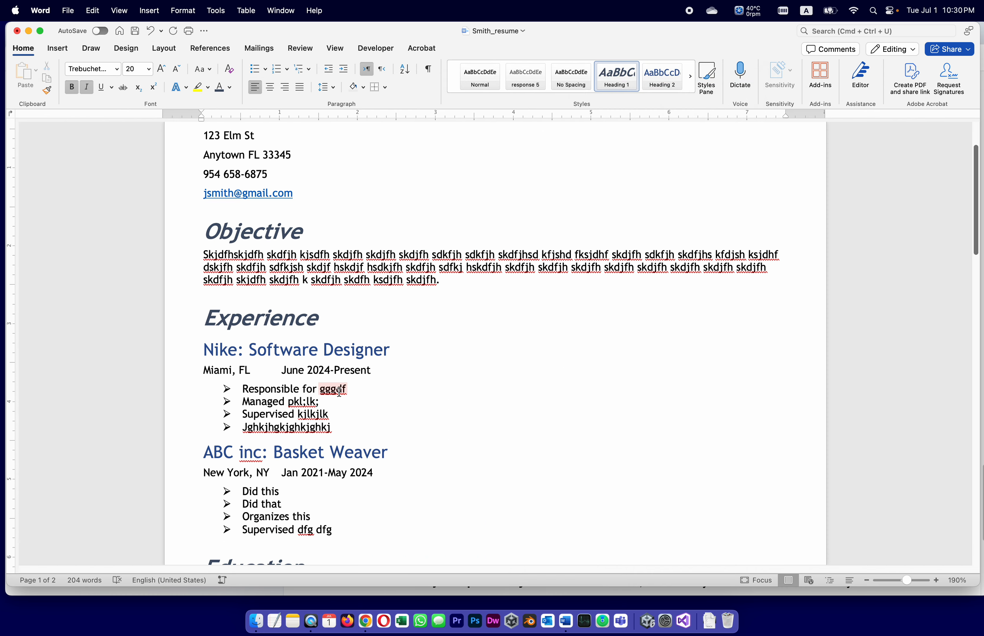
{"action": "scroll", "coordinate": [339, 392], "scroll_direction": "up", "scroll_amount": 2}
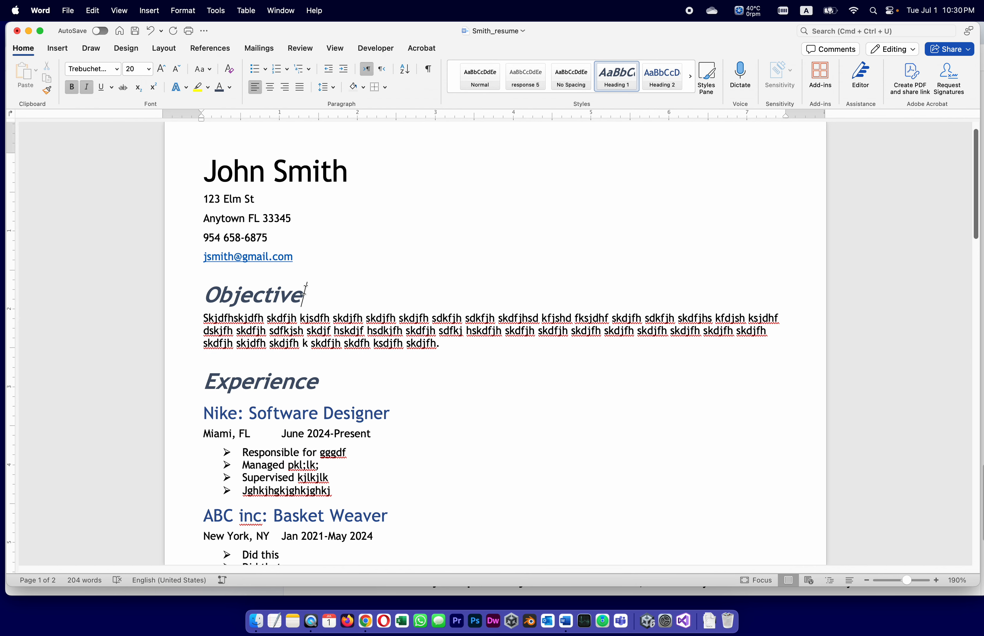
{"action": "left_click_drag", "start_coordinate": [306, 293], "coordinate": [197, 293]}
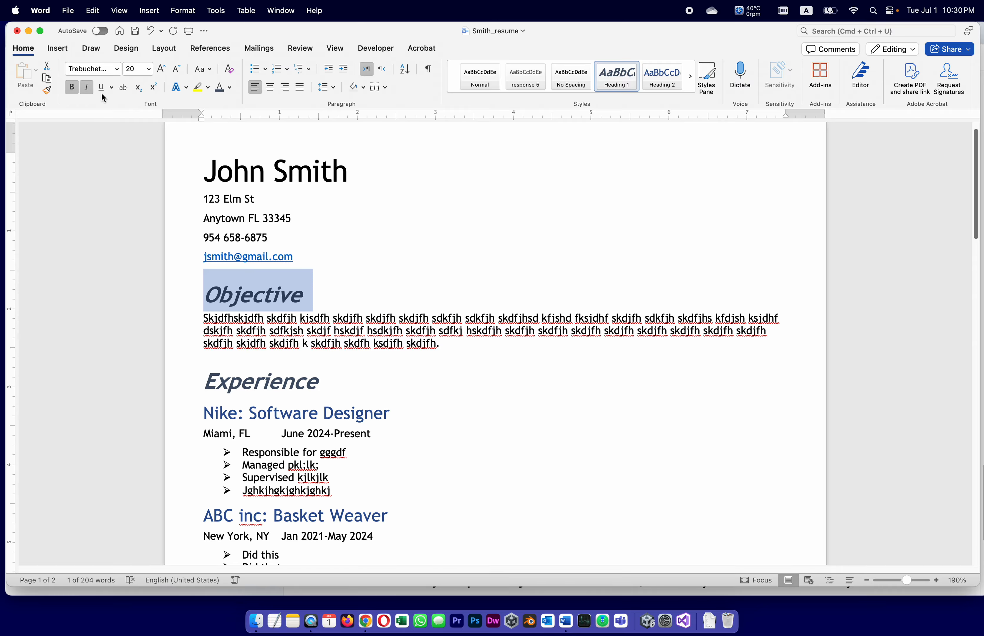
{"action": "left_click", "coordinate": [366, 621]}
{"action": "scroll", "coordinate": [689, 364], "scroll_direction": "up", "scroll_amount": 20}
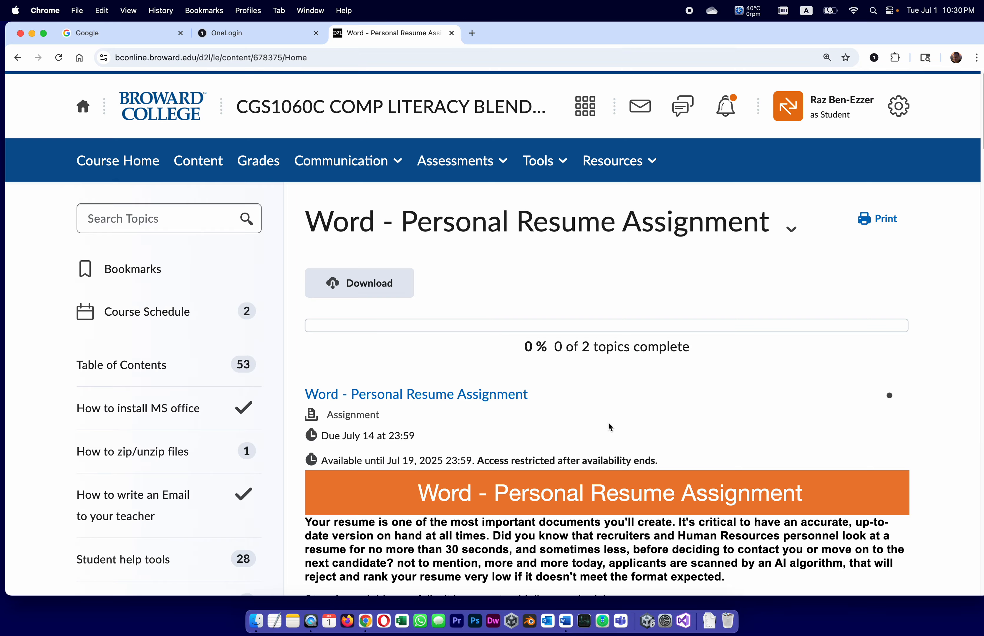
{"action": "scroll", "coordinate": [671, 429], "scroll_direction": "down", "scroll_amount": 10}
{"action": "scroll", "coordinate": [672, 426], "scroll_direction": "down", "scroll_amount": 18}
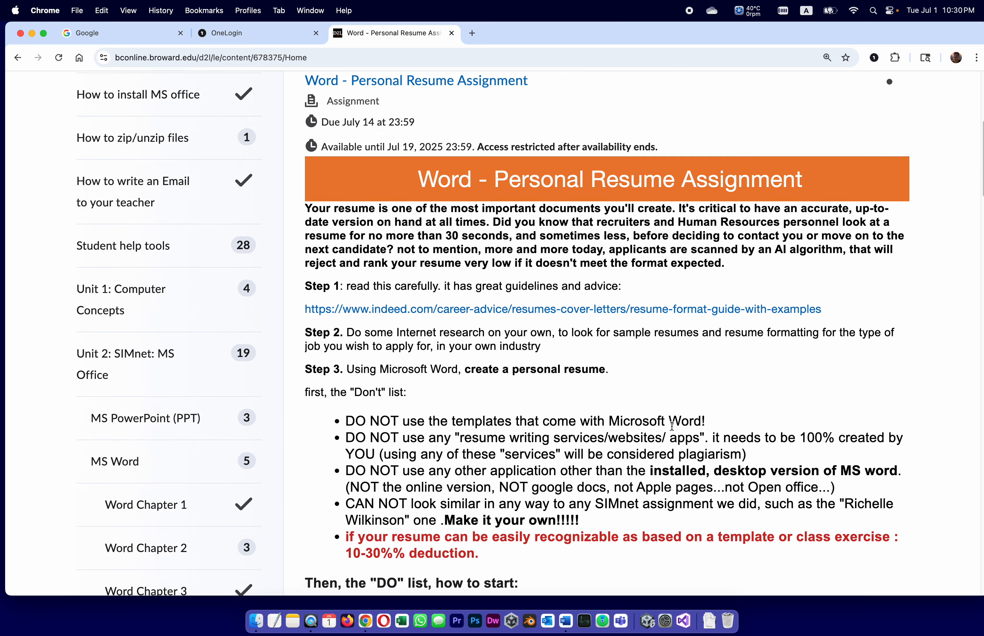
{"action": "scroll", "coordinate": [671, 430], "scroll_direction": "up", "scroll_amount": 1}
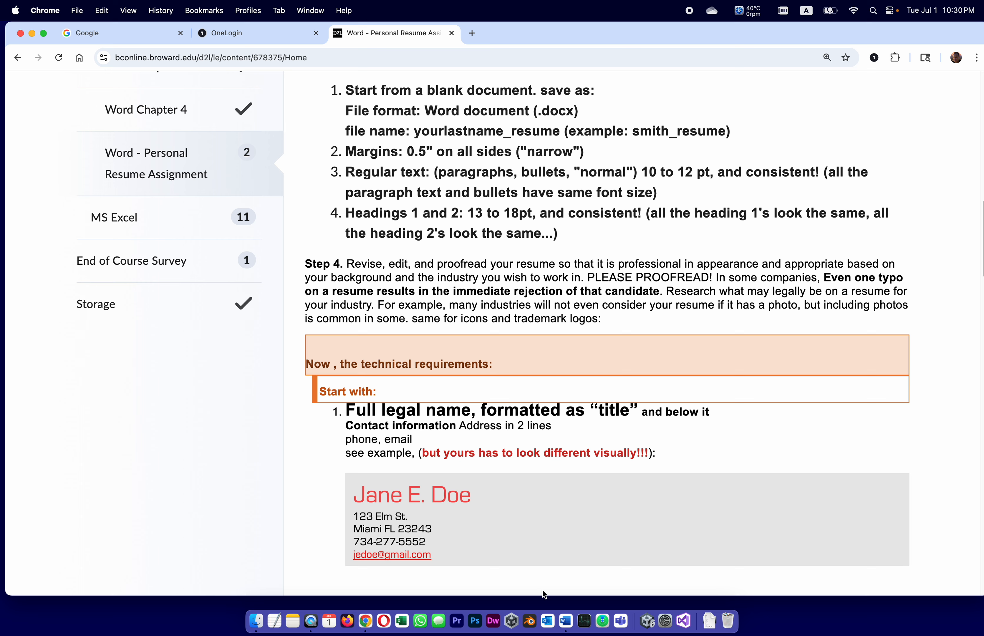
{"action": "left_click", "coordinate": [565, 623]}
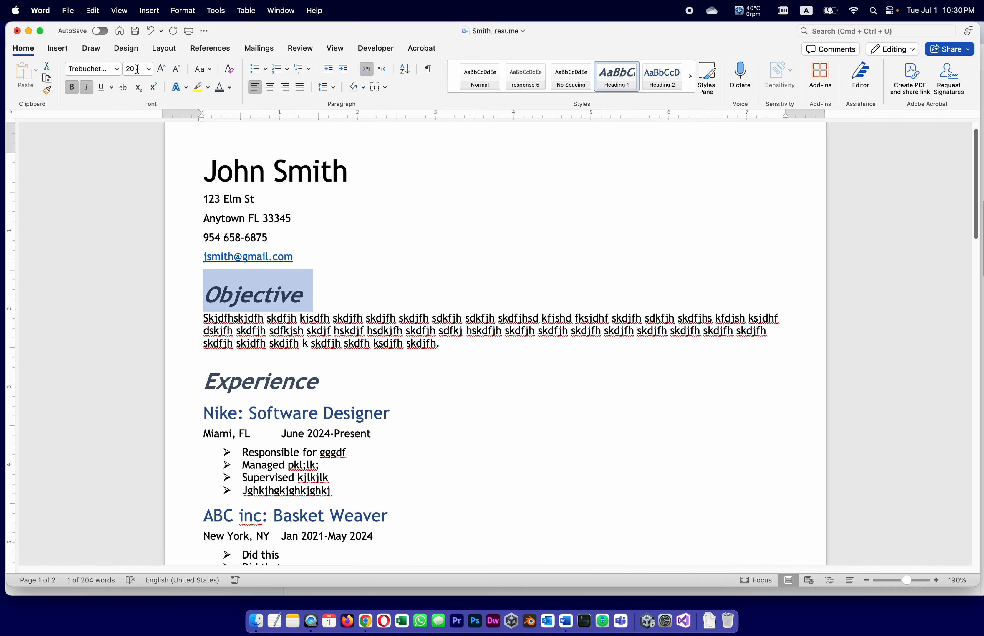
Step: Resize the Objective heading to 16 pt and update Heading 1 to match
{"action": "left_click", "coordinate": [150, 71]}
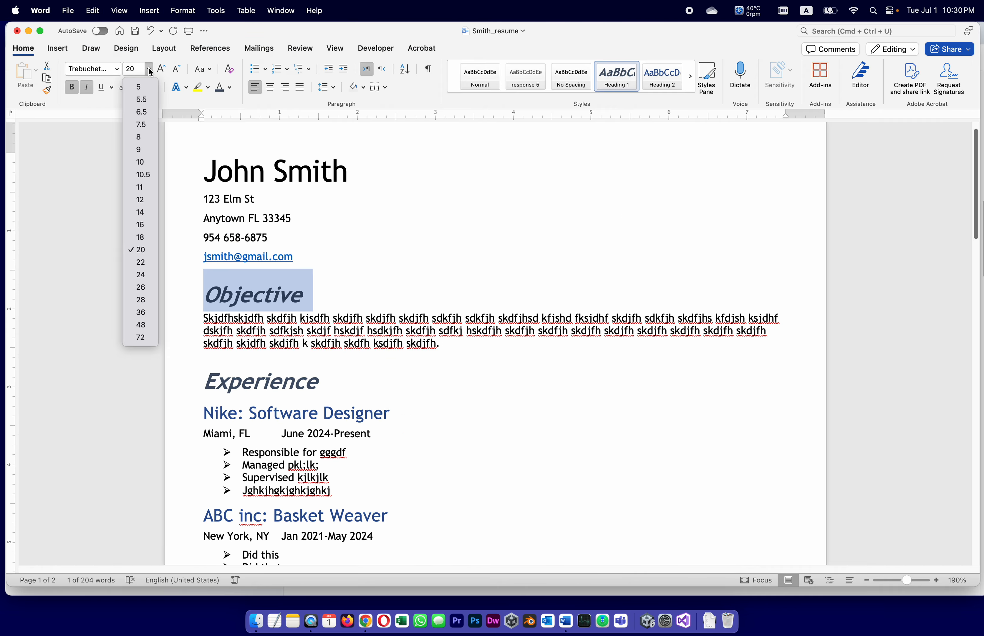
{"action": "left_click", "coordinate": [146, 223]}
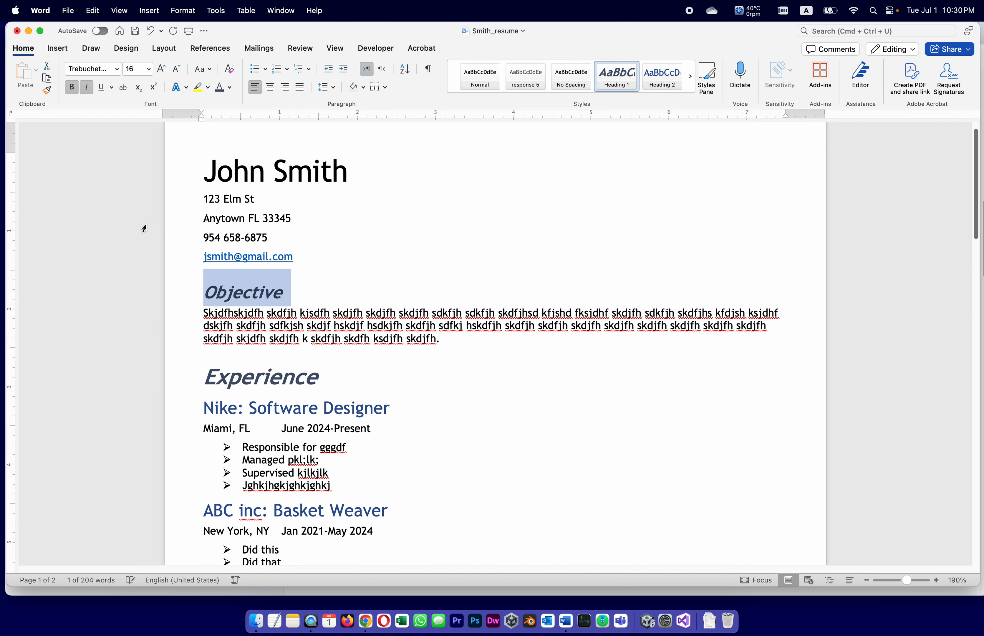
{"action": "right_click", "coordinate": [609, 70]}
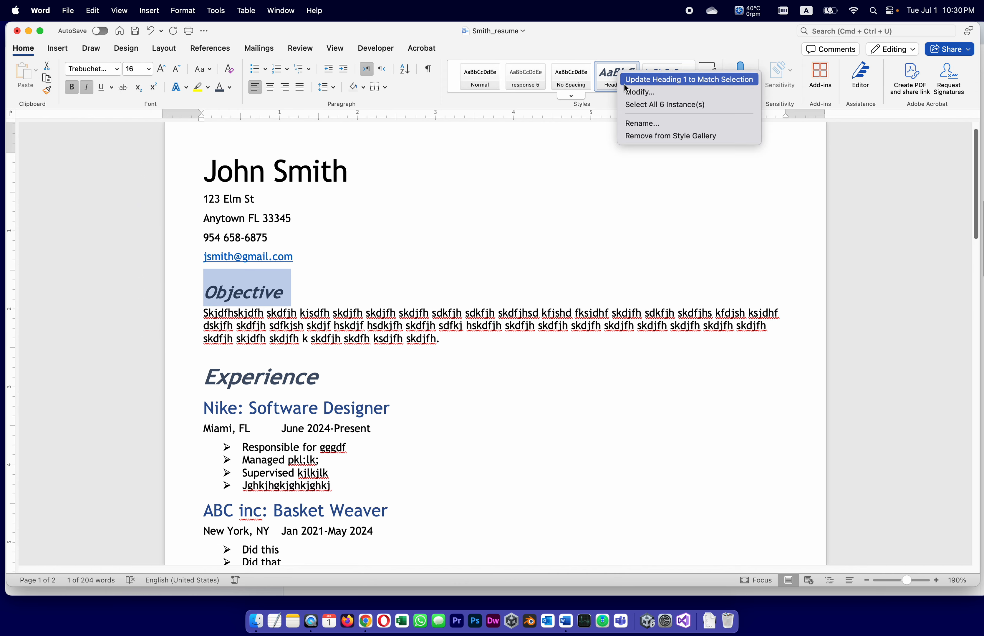
{"action": "left_click", "coordinate": [624, 85]}
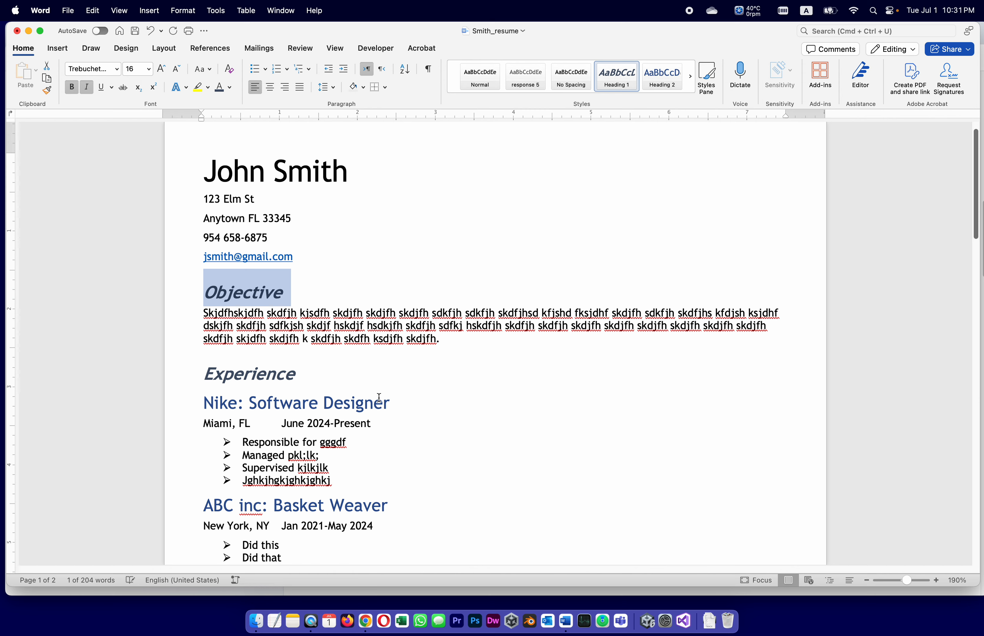
{"action": "left_click_drag", "start_coordinate": [403, 401], "coordinate": [190, 410]}
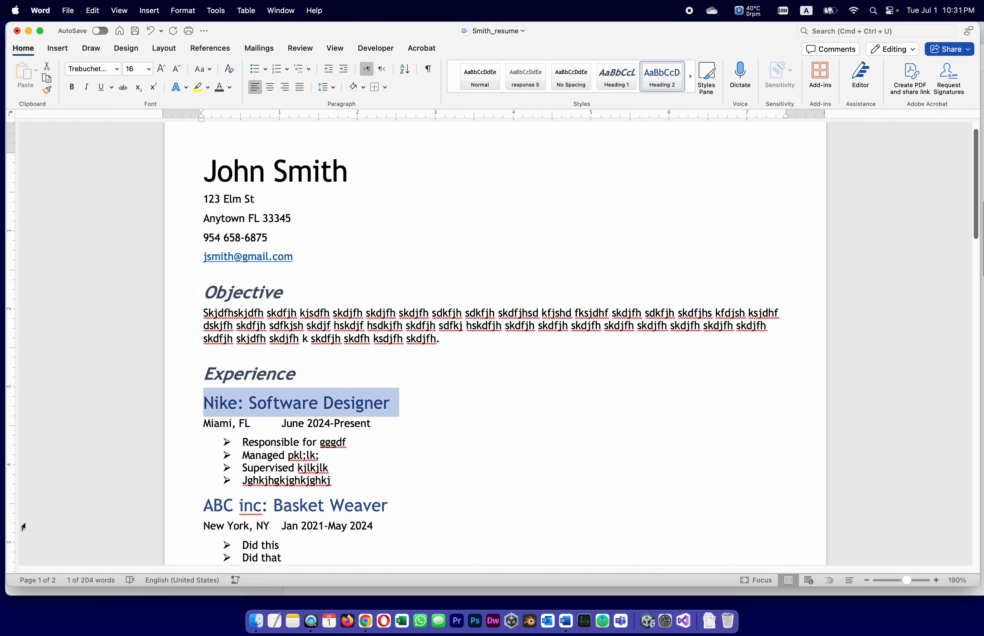
Step: Make the Nike heading 14 pt bold orange and update Heading 2 to match
{"action": "left_click", "coordinate": [149, 69]}
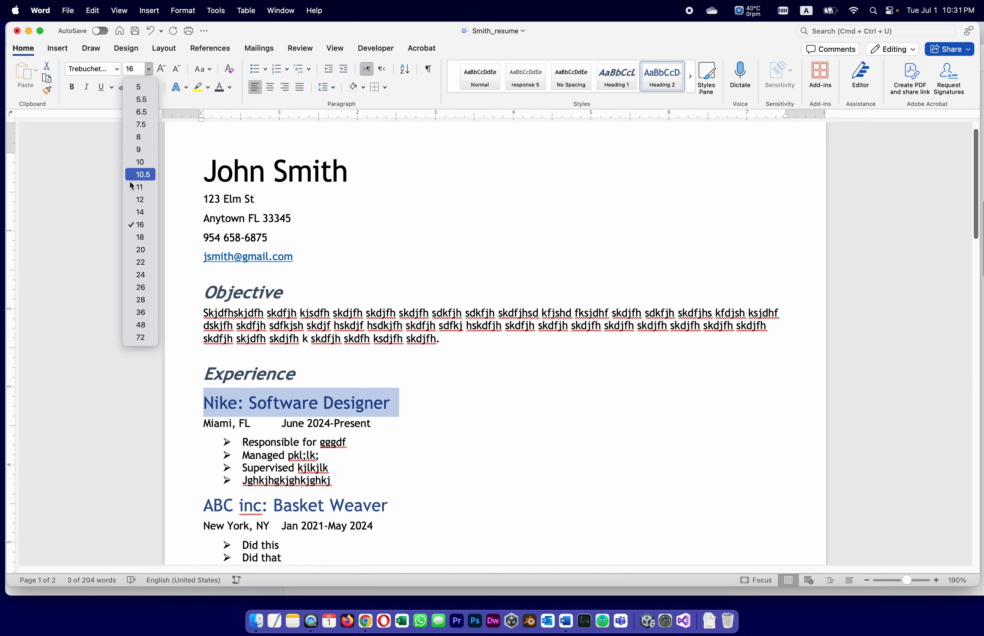
{"action": "left_click", "coordinate": [139, 212]}
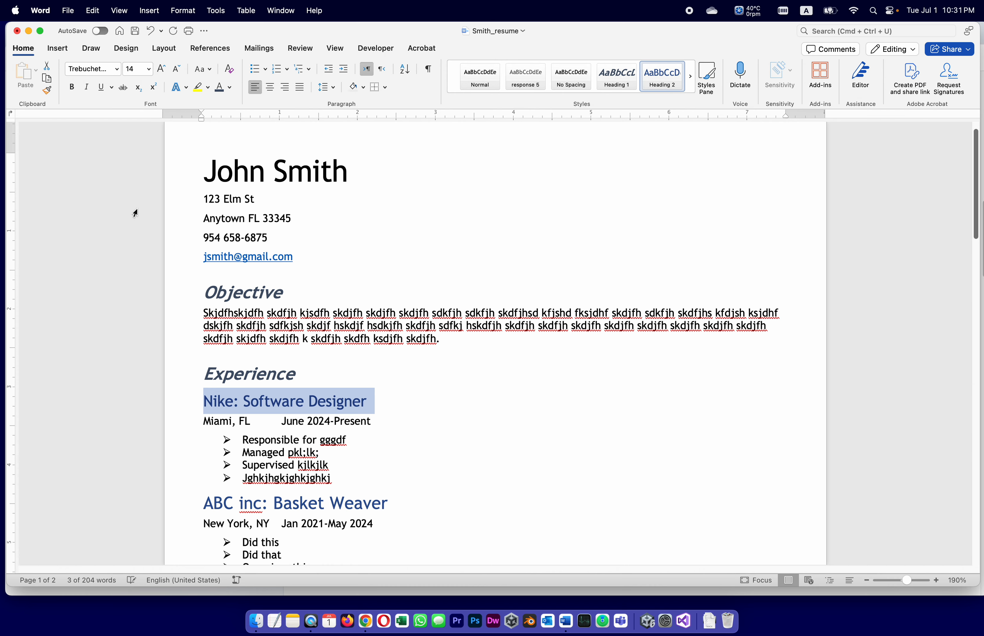
{"action": "left_click", "coordinate": [72, 87]}
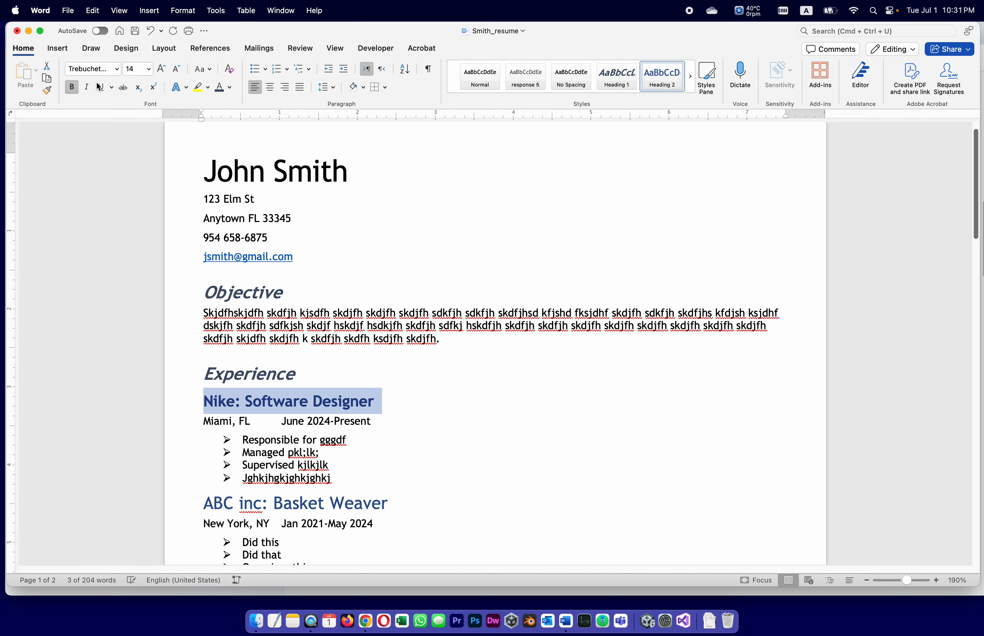
{"action": "left_click", "coordinate": [231, 87]}
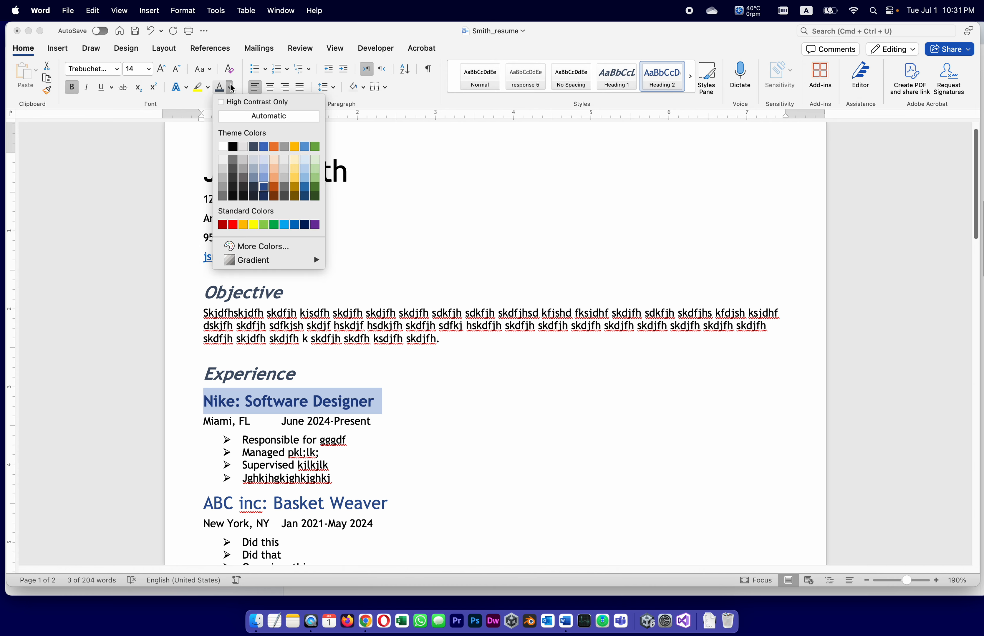
{"action": "left_click", "coordinate": [274, 147]}
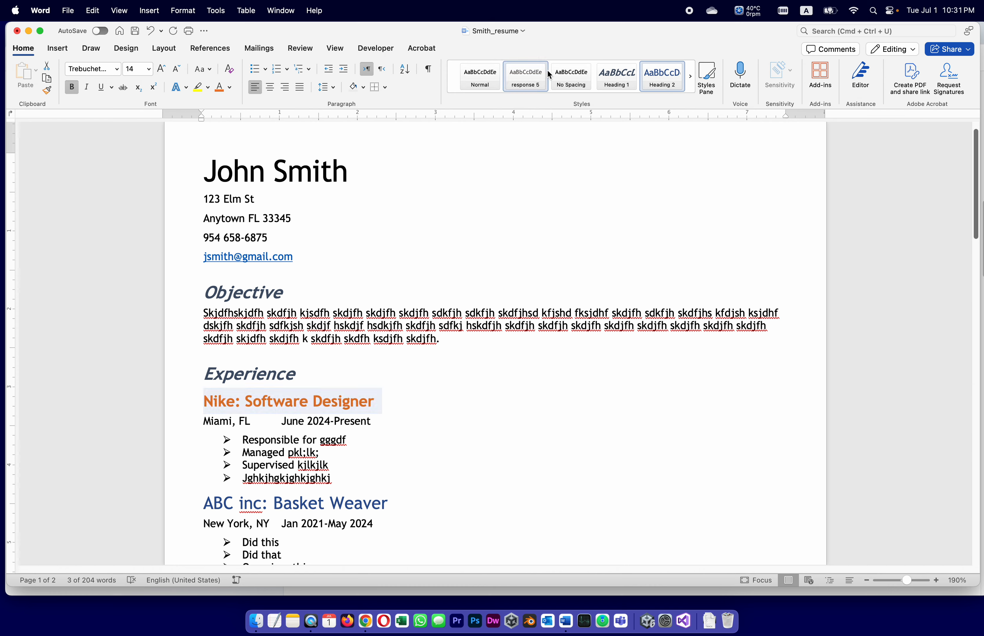
{"action": "right_click", "coordinate": [669, 76]}
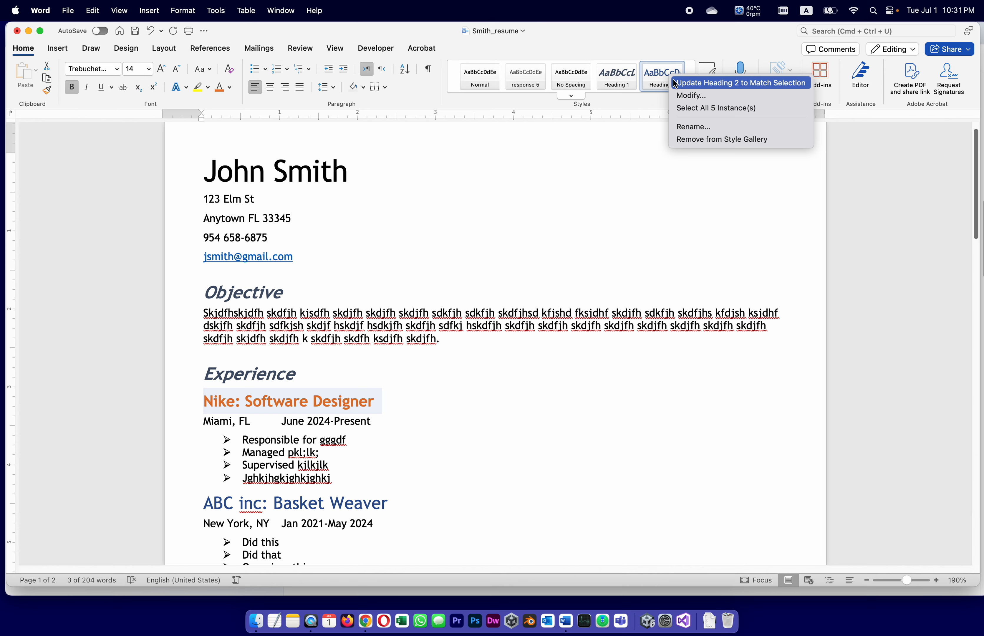
{"action": "left_click", "coordinate": [674, 83]}
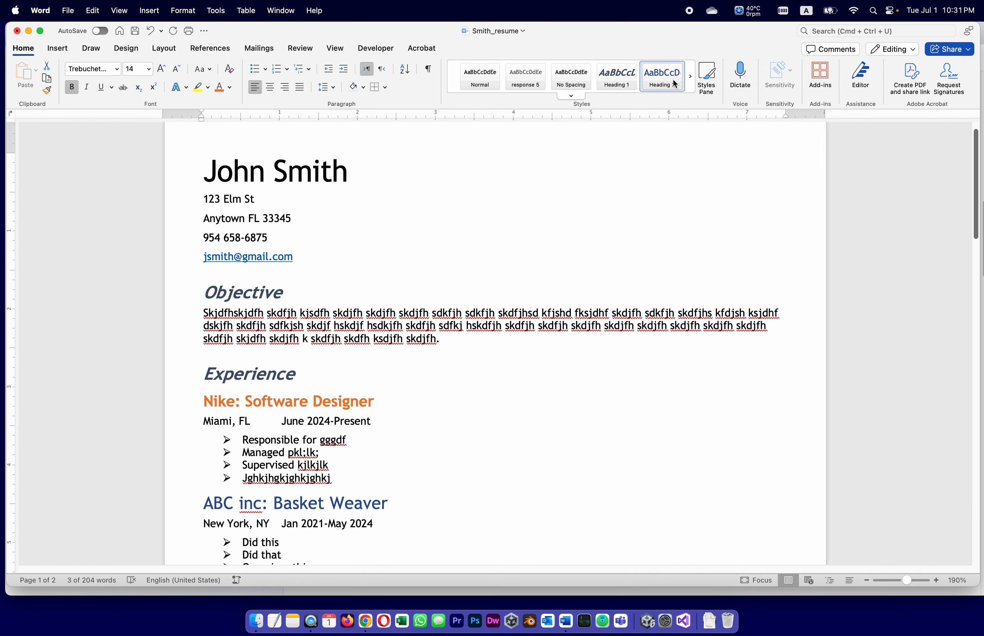
{"action": "left_click", "coordinate": [516, 409]}
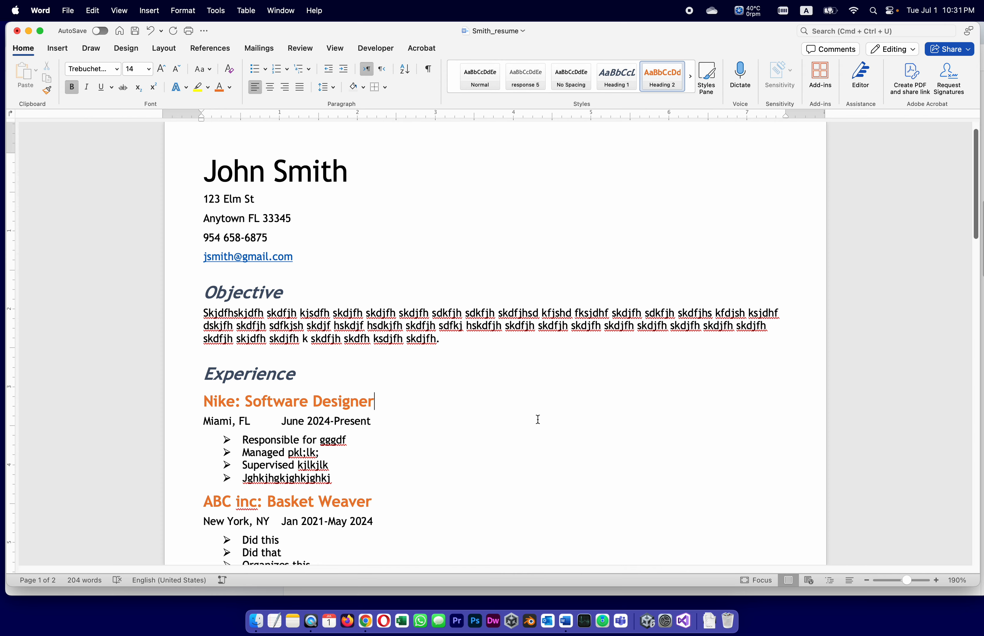
{"action": "scroll", "coordinate": [538, 420], "scroll_direction": "down", "scroll_amount": 10}
{"action": "scroll", "coordinate": [539, 418], "scroll_direction": "down", "scroll_amount": 15}
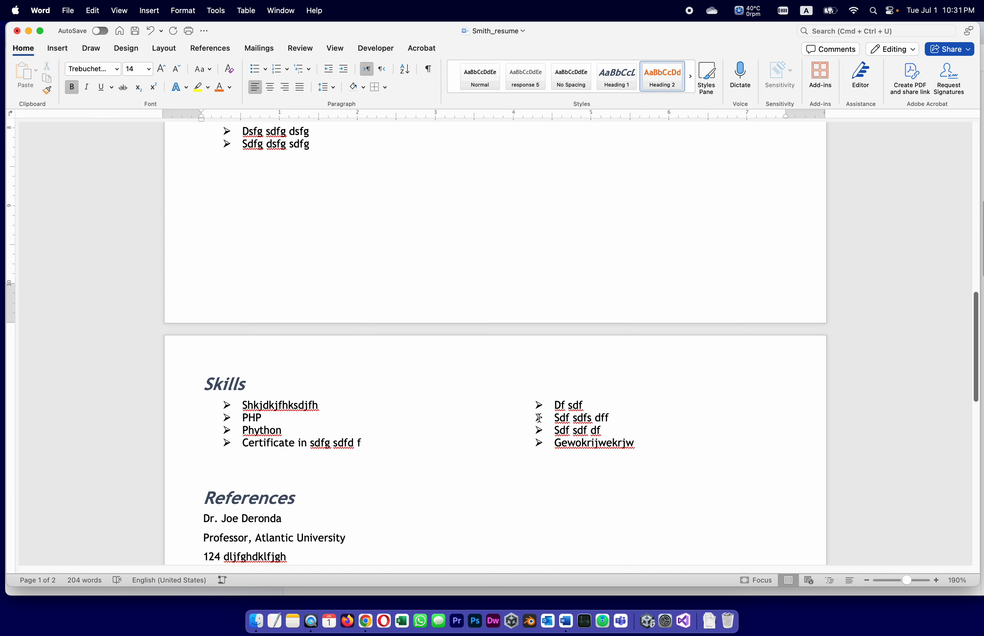
{"action": "scroll", "coordinate": [540, 418], "scroll_direction": "down", "scroll_amount": 5}
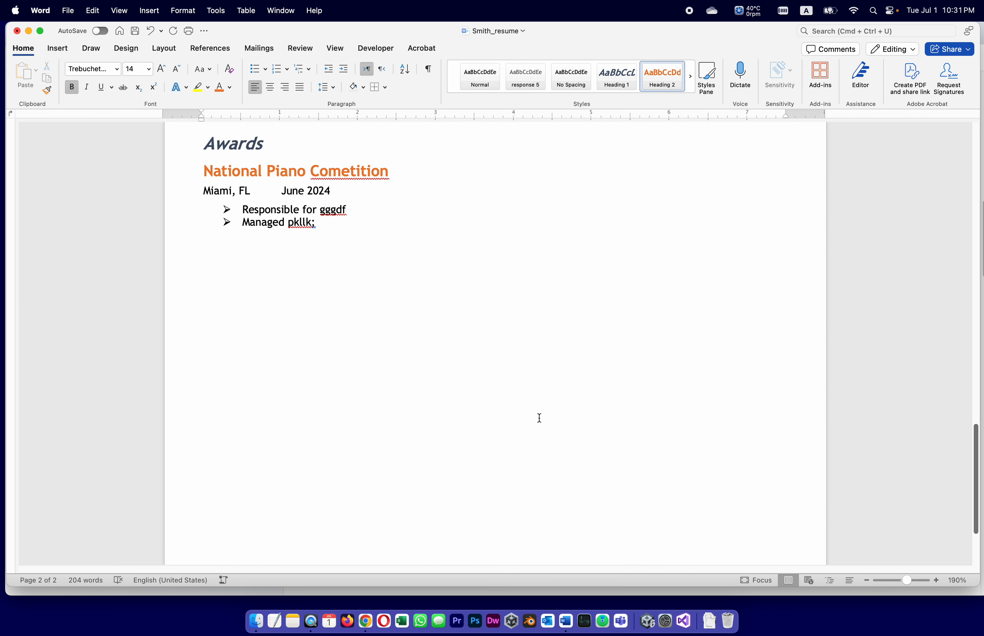
{"action": "scroll", "coordinate": [539, 419], "scroll_direction": "up", "scroll_amount": 15}
{"action": "scroll", "coordinate": [538, 418], "scroll_direction": "up", "scroll_amount": 8}
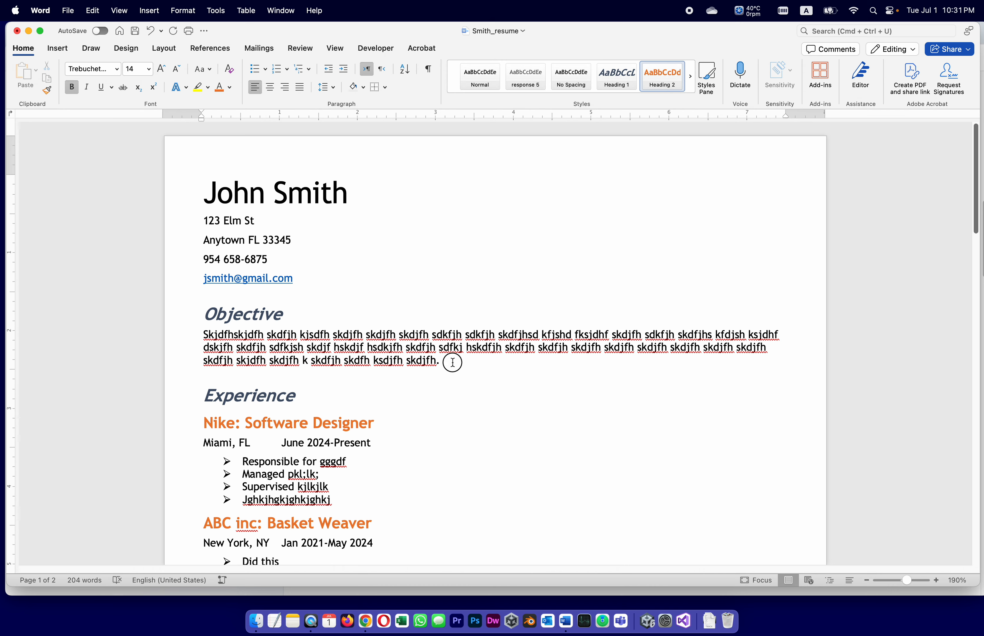
{"action": "left_click_drag", "start_coordinate": [450, 362], "coordinate": [193, 335]}
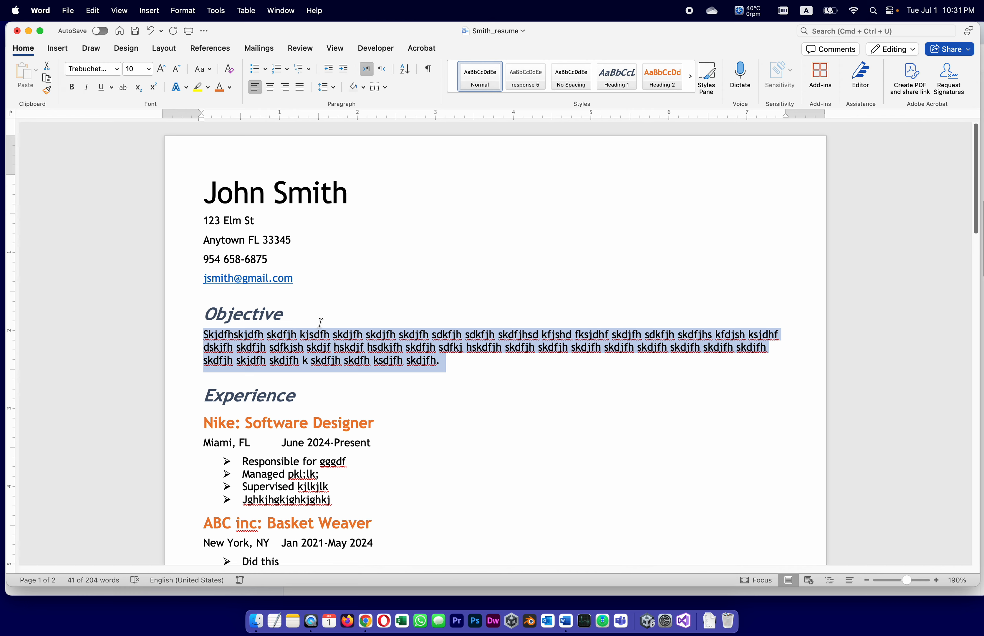
Step: Set the Objective paragraph in Aptos and update the Normal style to match
{"action": "left_click", "coordinate": [117, 69]}
{"action": "scroll", "coordinate": [172, 480], "scroll_direction": "down", "scroll_amount": 10}
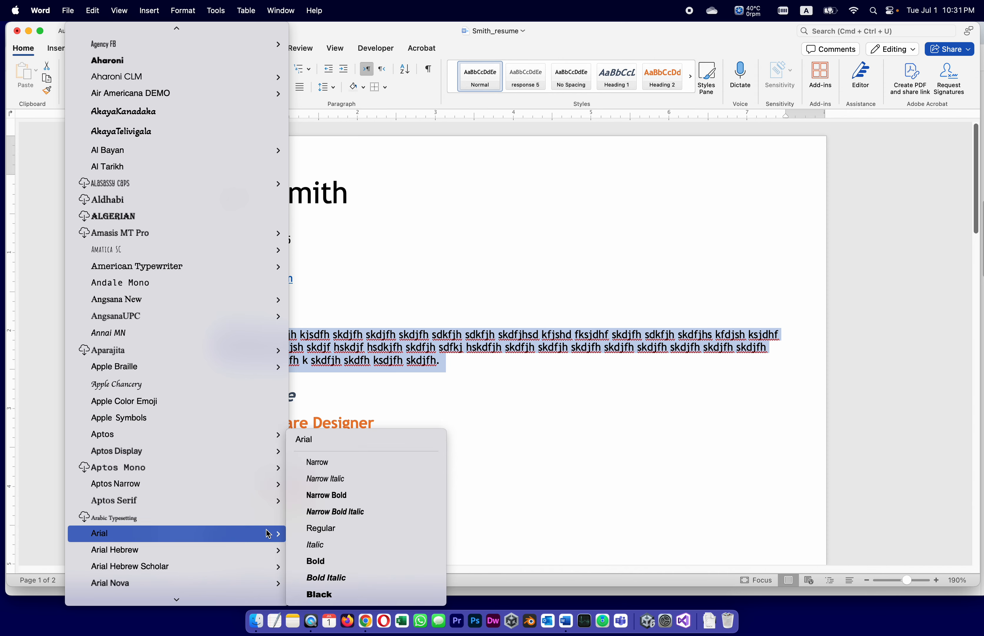
{"action": "mouse_move", "coordinate": [254, 576]}
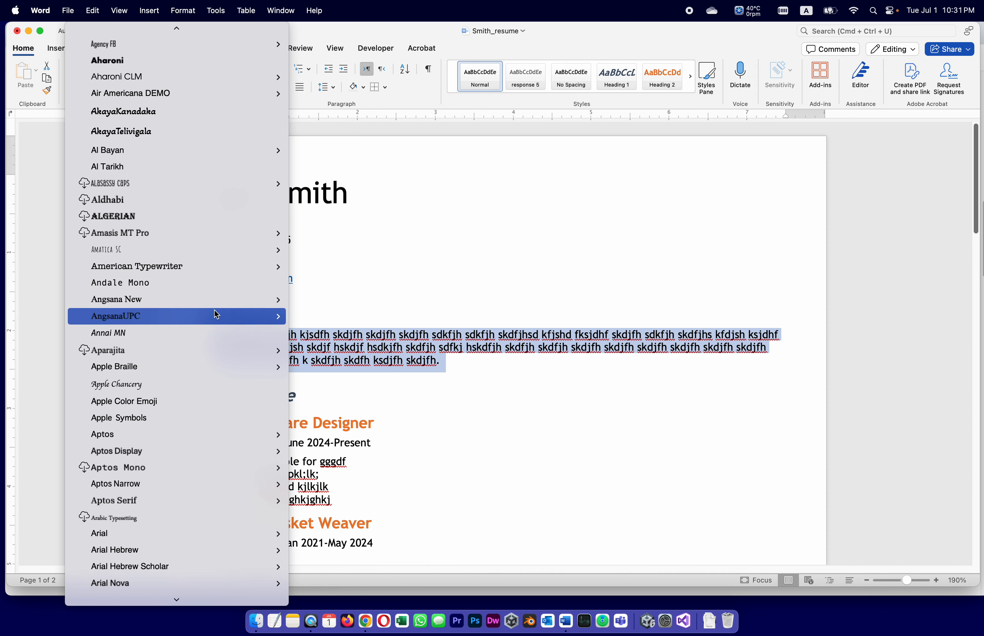
{"action": "mouse_move", "coordinate": [250, 441]}
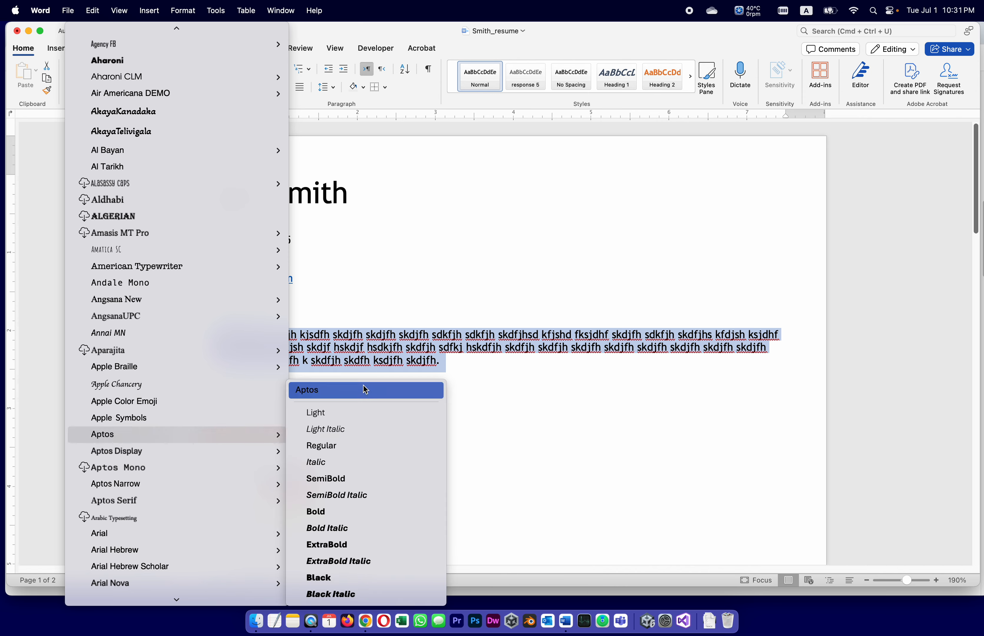
{"action": "left_click", "coordinate": [369, 418]}
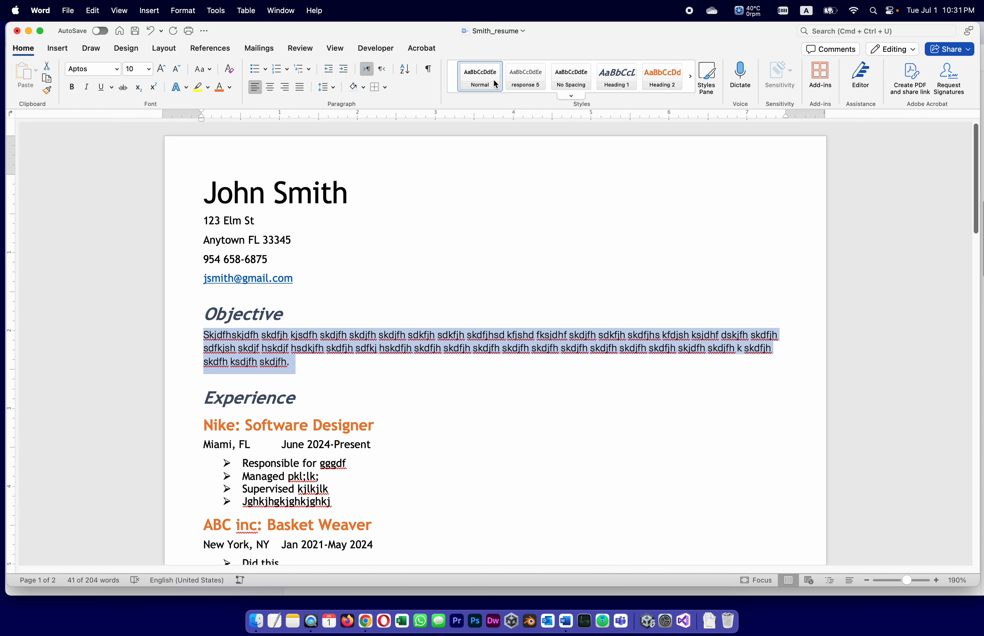
{"action": "right_click", "coordinate": [485, 76]}
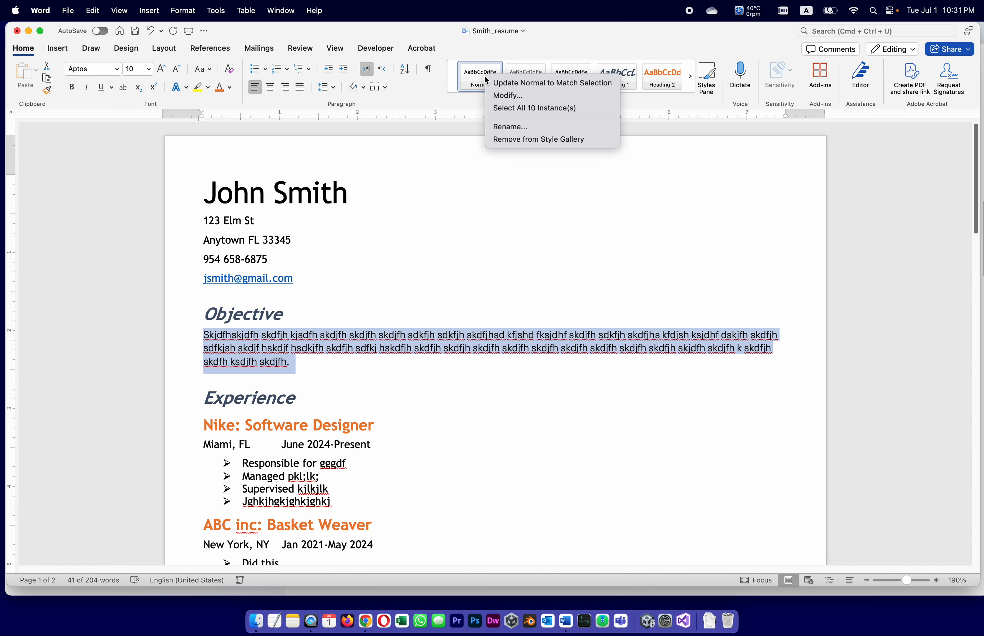
{"action": "left_click", "coordinate": [498, 84]}
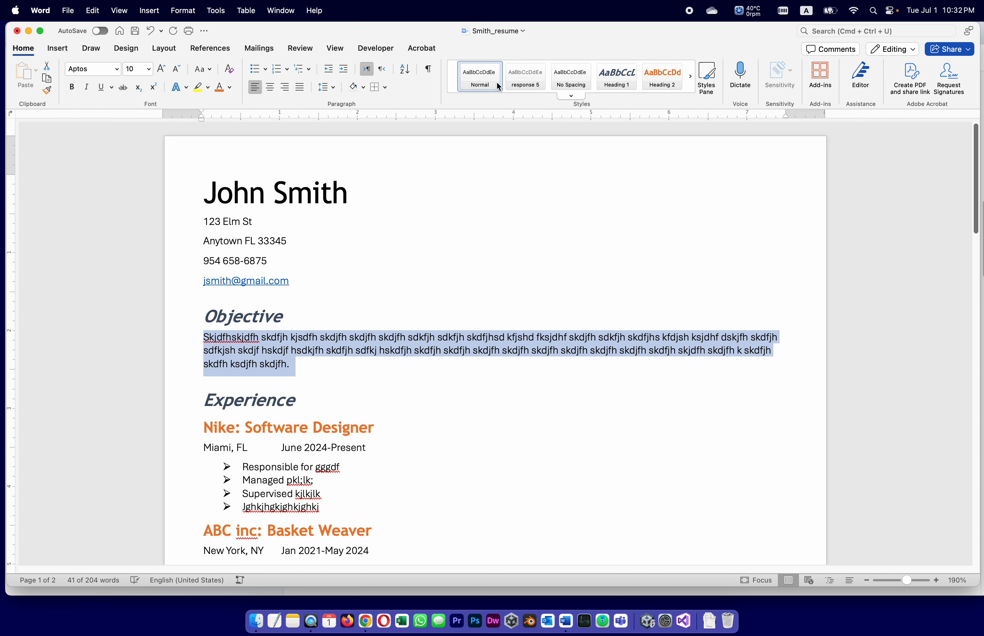
{"action": "left_click", "coordinate": [417, 448]}
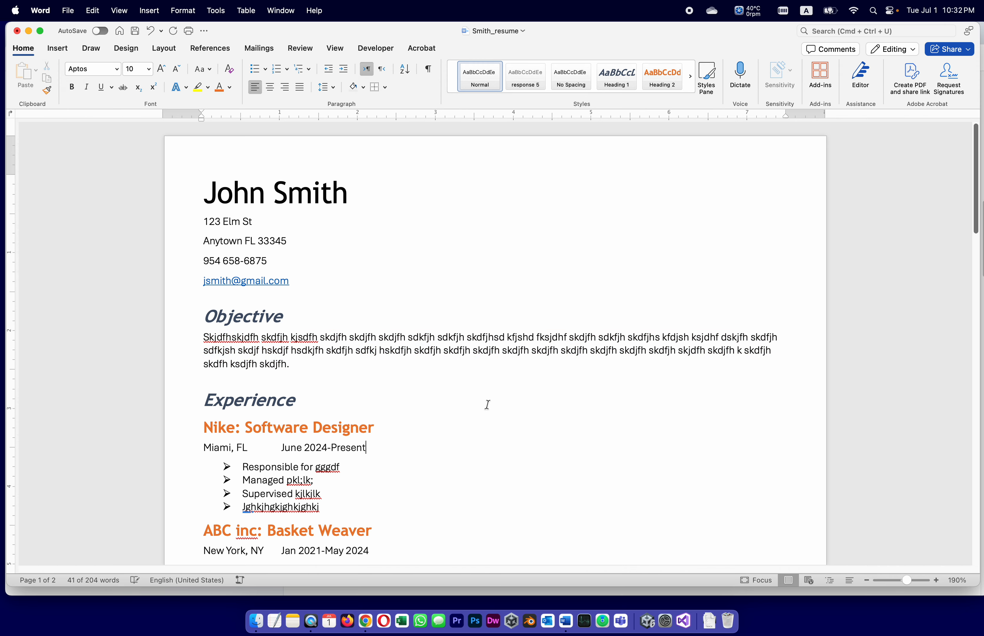
{"action": "scroll", "coordinate": [487, 404], "scroll_direction": "down", "scroll_amount": 5}
{"action": "scroll", "coordinate": [487, 404], "scroll_direction": "down", "scroll_amount": 15}
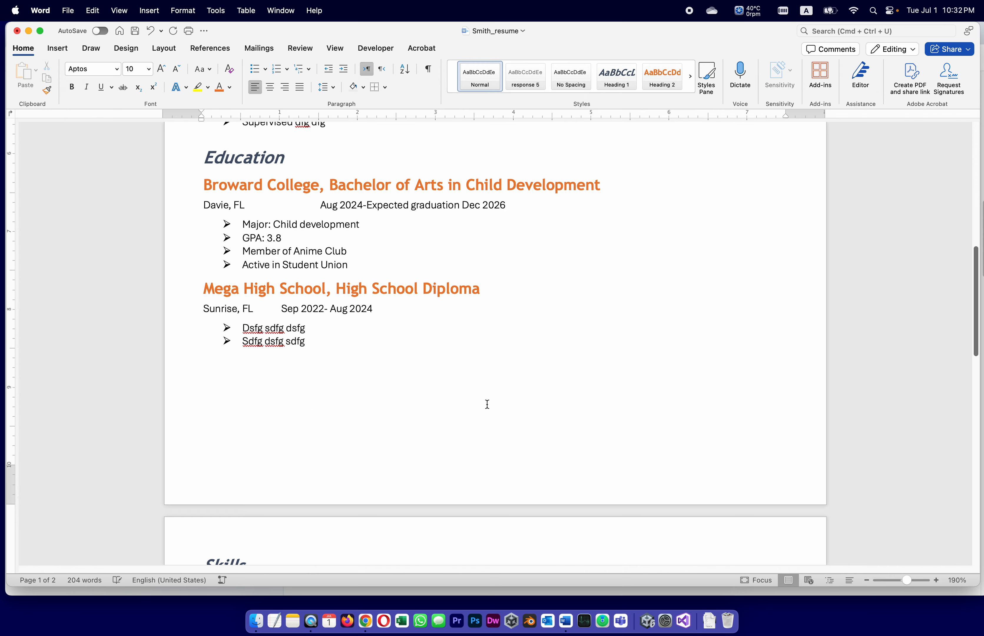
{"action": "scroll", "coordinate": [486, 407], "scroll_direction": "down", "scroll_amount": 3}
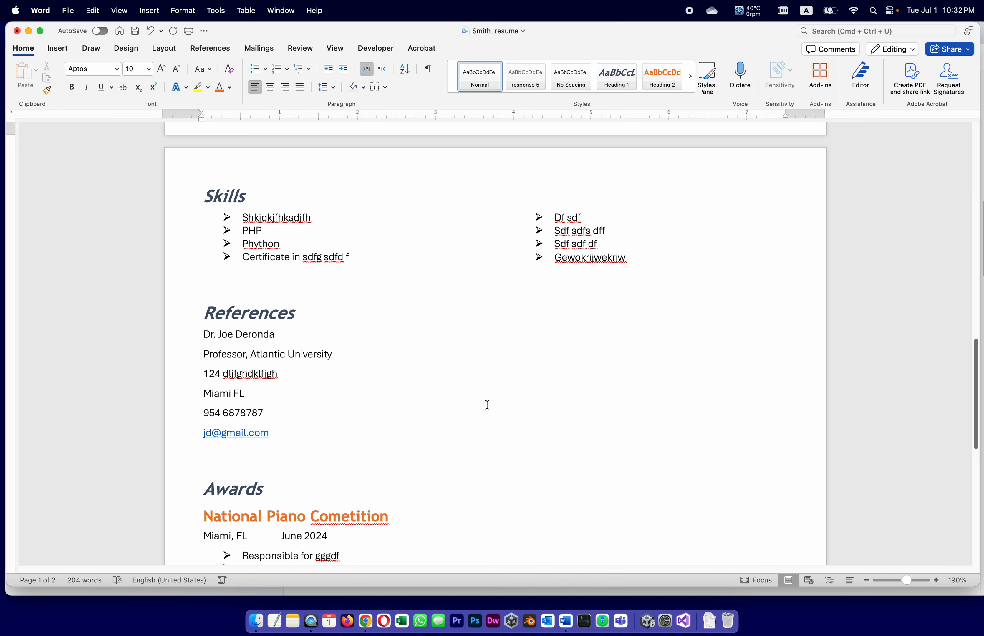
{"action": "scroll", "coordinate": [575, 449], "scroll_direction": "down", "scroll_amount": 8}
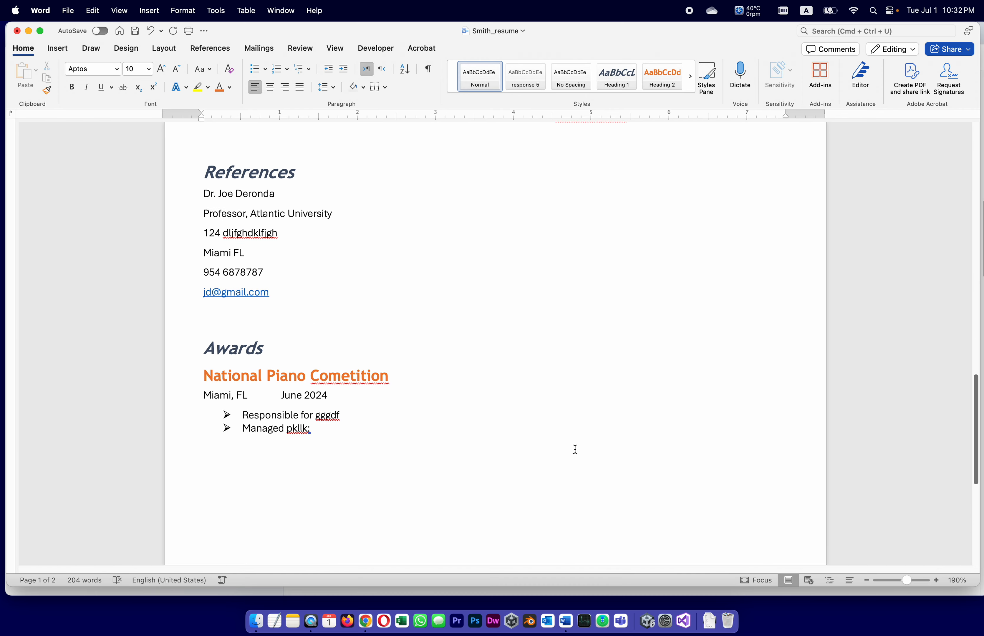
{"action": "scroll", "coordinate": [575, 449], "scroll_direction": "up", "scroll_amount": 20}
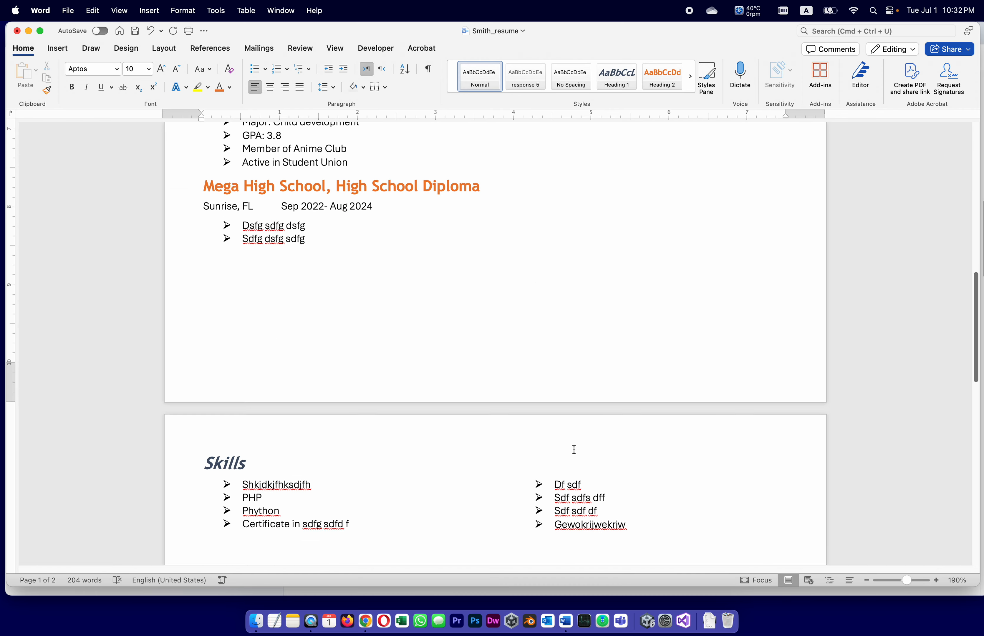
{"action": "scroll", "coordinate": [574, 449], "scroll_direction": "up", "scroll_amount": 8}
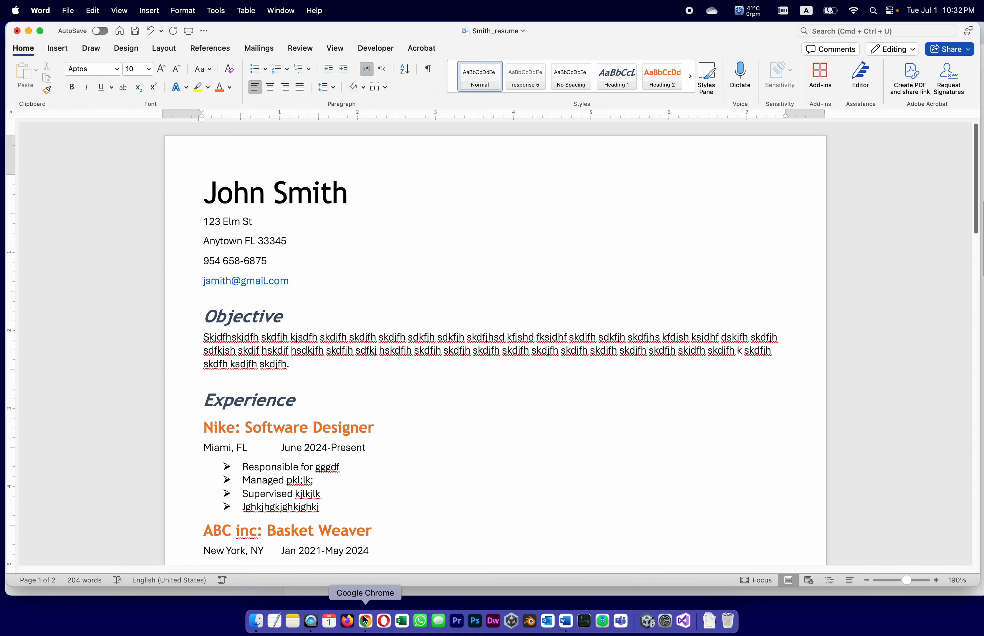
Step: Read the assignment's Step 5 file-naming rules in Chrome, then return to Smith_resume in Word
{"action": "left_click", "coordinate": [367, 622]}
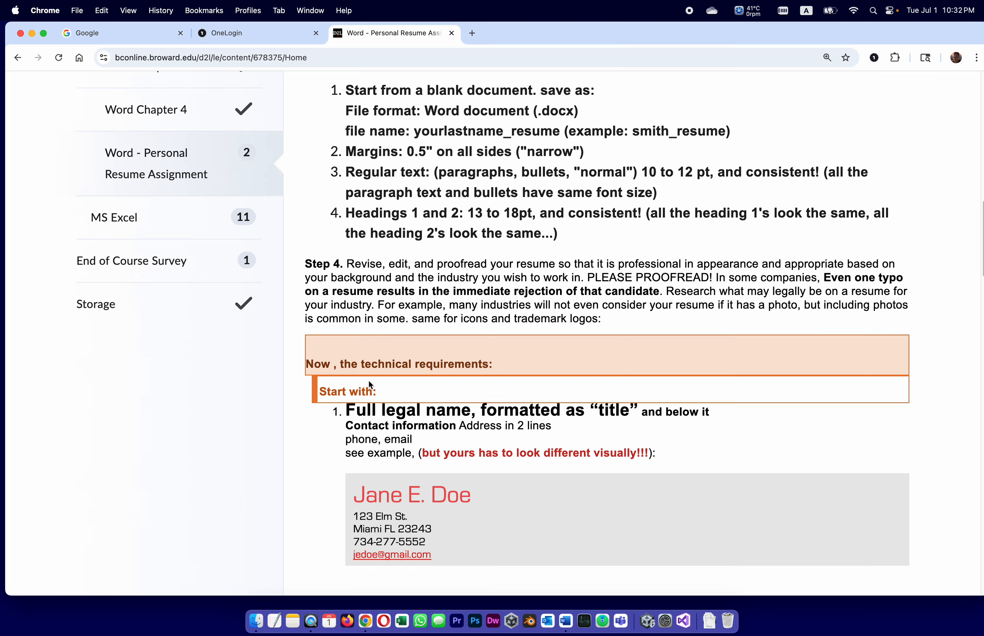
{"action": "scroll", "coordinate": [399, 359], "scroll_direction": "down", "scroll_amount": 15}
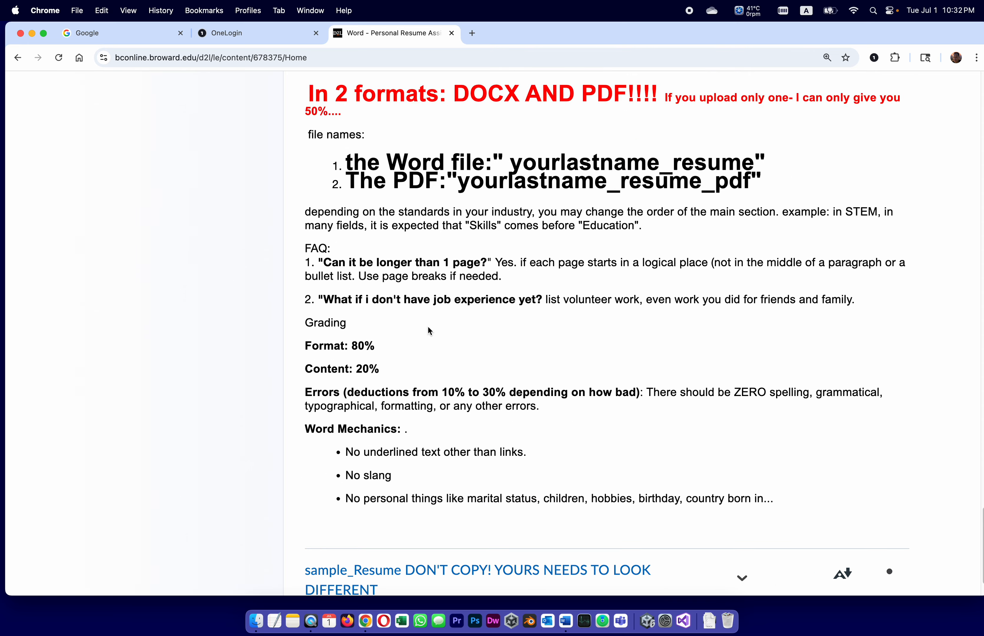
{"action": "scroll", "coordinate": [428, 328], "scroll_direction": "up", "scroll_amount": 5}
{"action": "scroll", "coordinate": [412, 347], "scroll_direction": "down", "scroll_amount": 5}
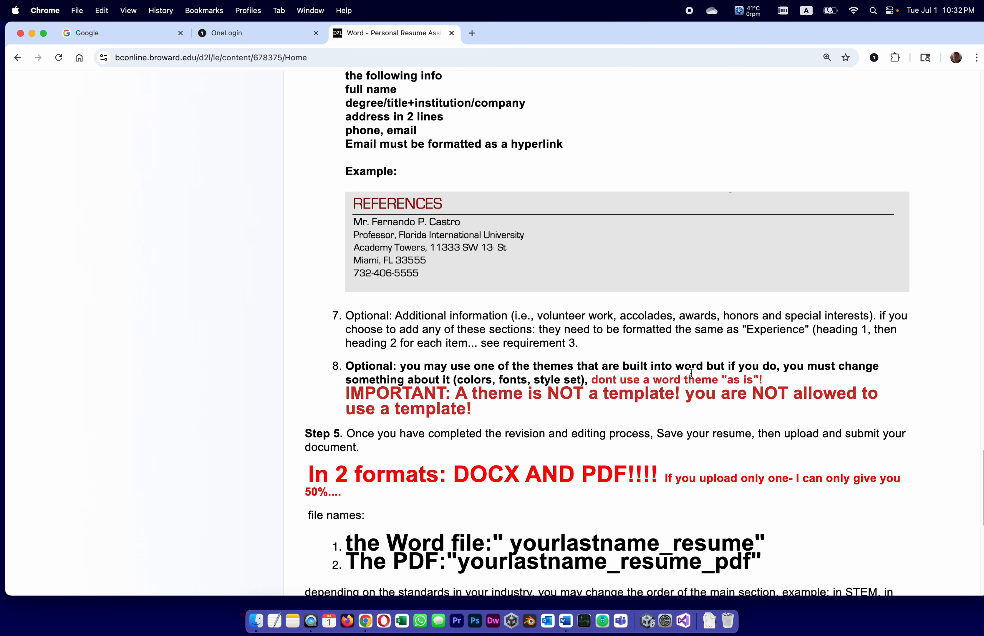
{"action": "scroll", "coordinate": [545, 394], "scroll_direction": "down", "scroll_amount": 3}
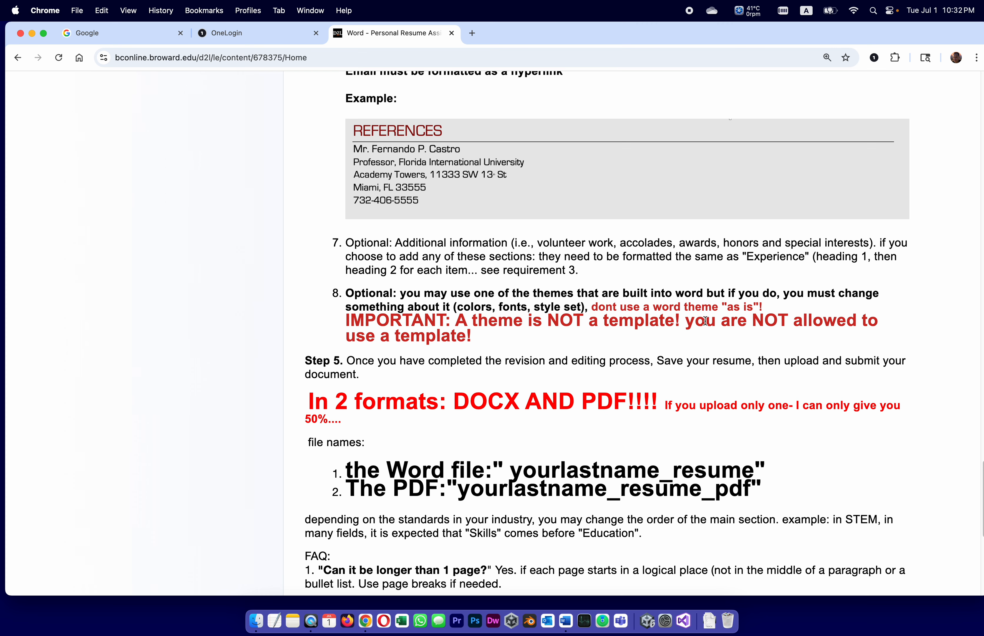
{"action": "scroll", "coordinate": [705, 321], "scroll_direction": "down", "scroll_amount": 3}
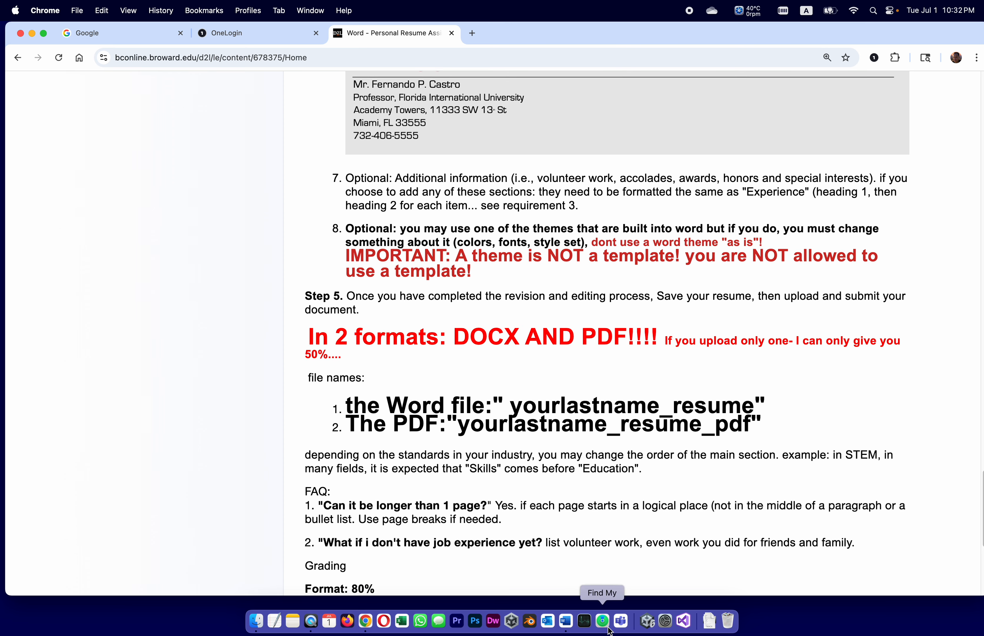
{"action": "left_click", "coordinate": [568, 625]}
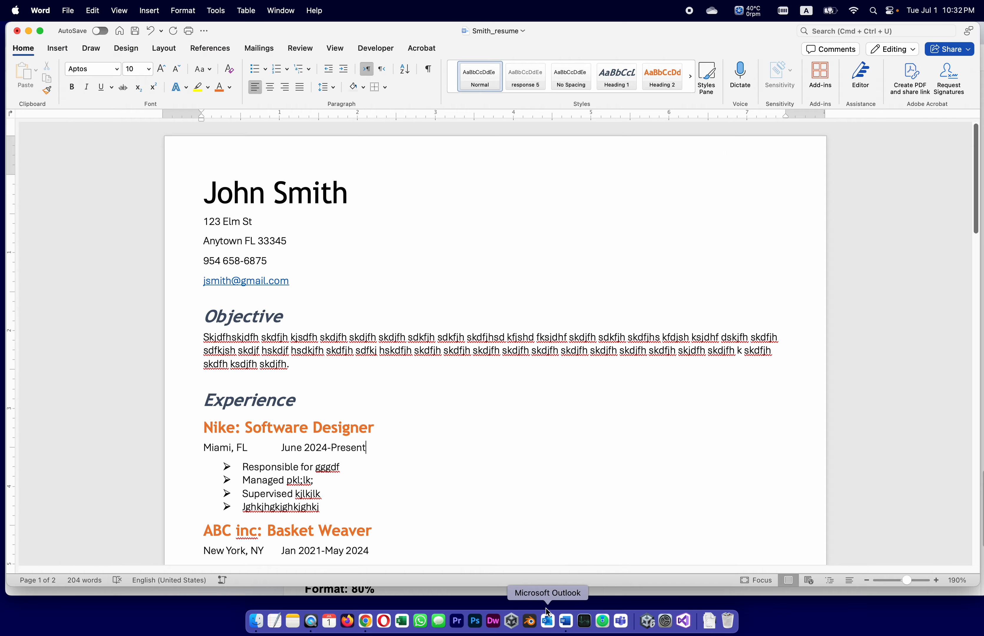
{"action": "scroll", "coordinate": [484, 424], "scroll_direction": "down", "scroll_amount": 15}
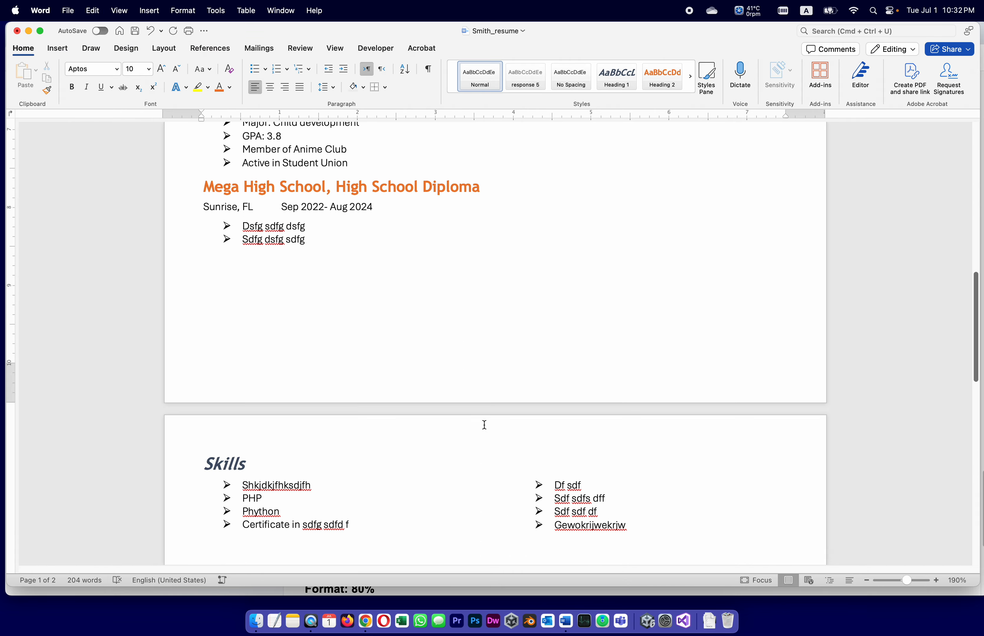
{"action": "scroll", "coordinate": [485, 425], "scroll_direction": "down", "scroll_amount": 10}
{"action": "scroll", "coordinate": [484, 424], "scroll_direction": "up", "scroll_amount": 5}
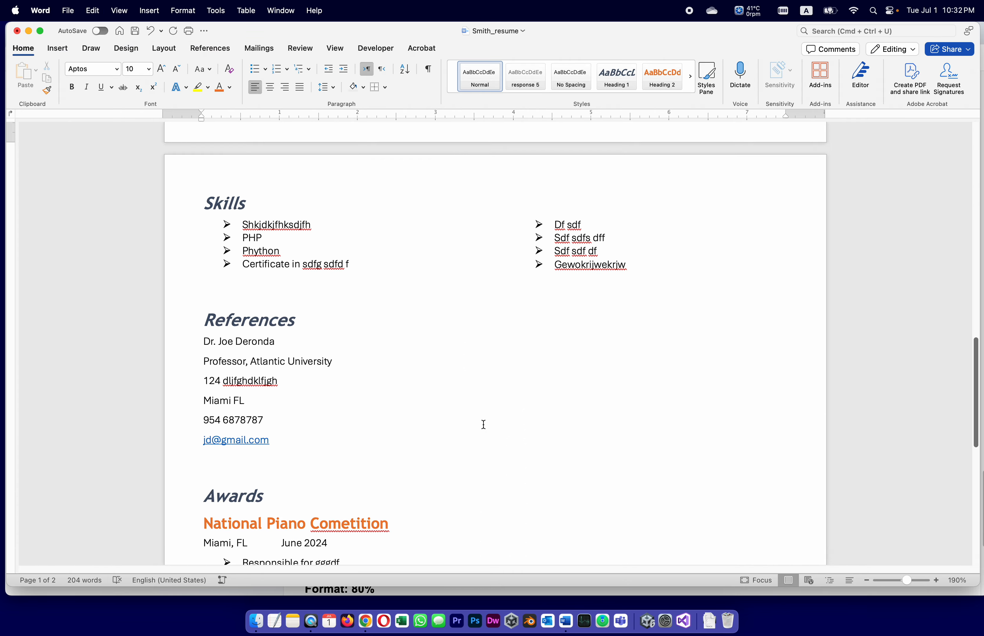
{"action": "scroll", "coordinate": [483, 424], "scroll_direction": "up", "scroll_amount": 15}
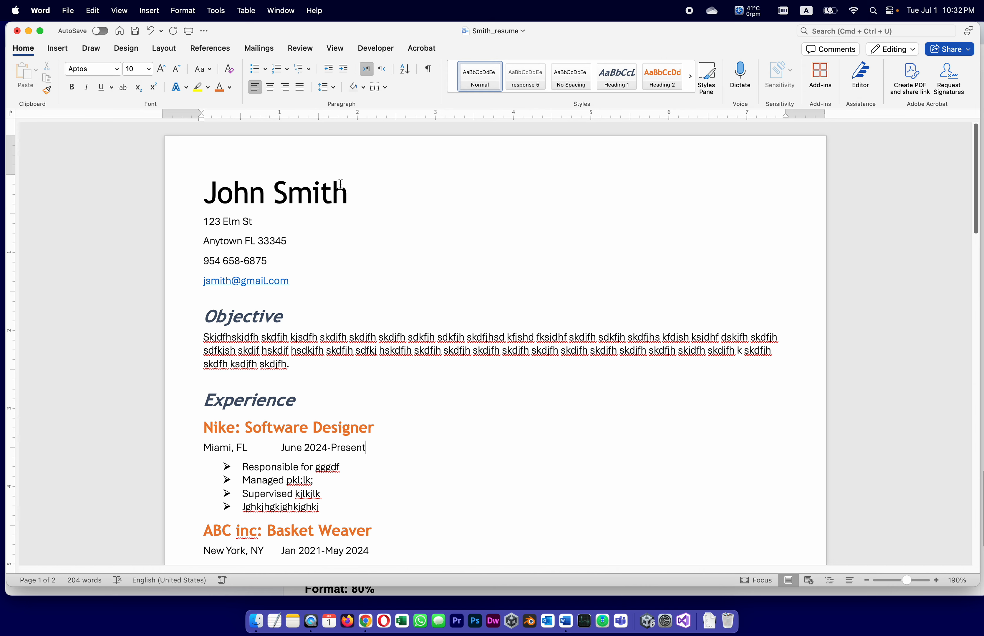
Step: Set the John Smith title to 18 pt
{"action": "left_click_drag", "start_coordinate": [342, 186], "coordinate": [202, 161]}
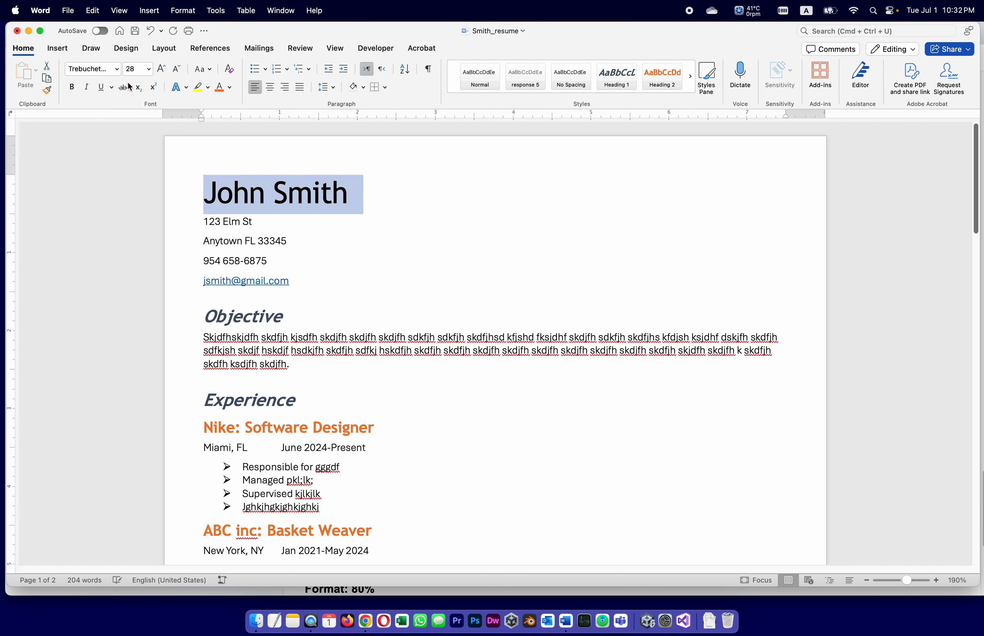
{"action": "left_click", "coordinate": [149, 70]}
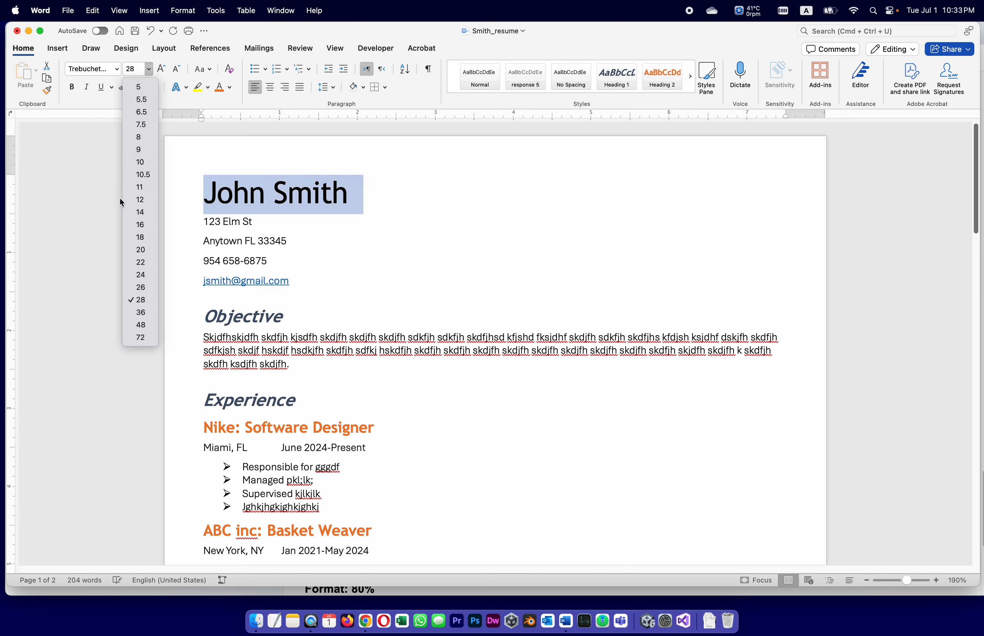
{"action": "left_click", "coordinate": [141, 237]}
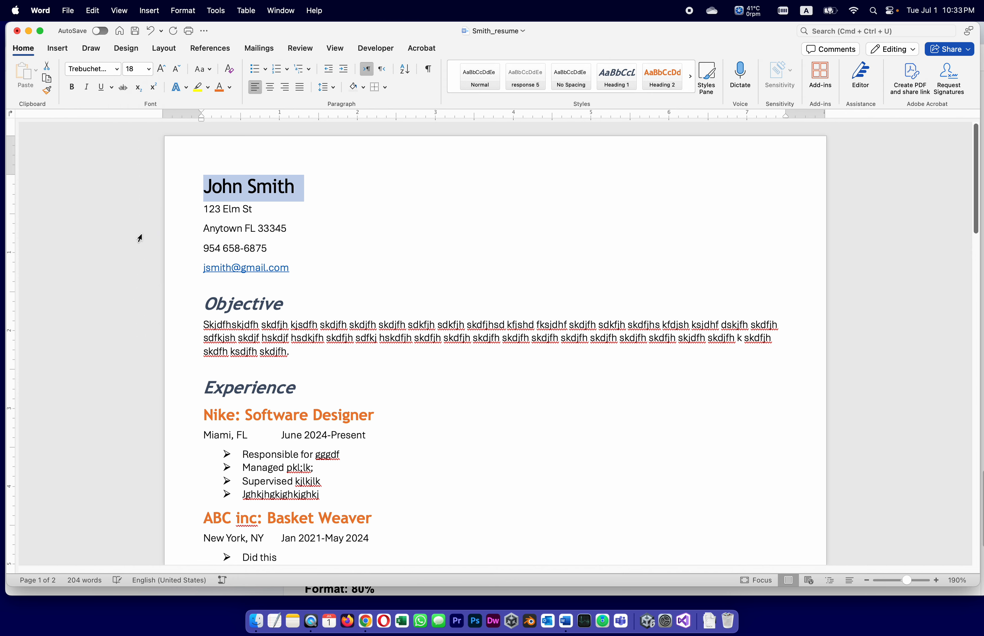
{"action": "left_click", "coordinate": [333, 201]}
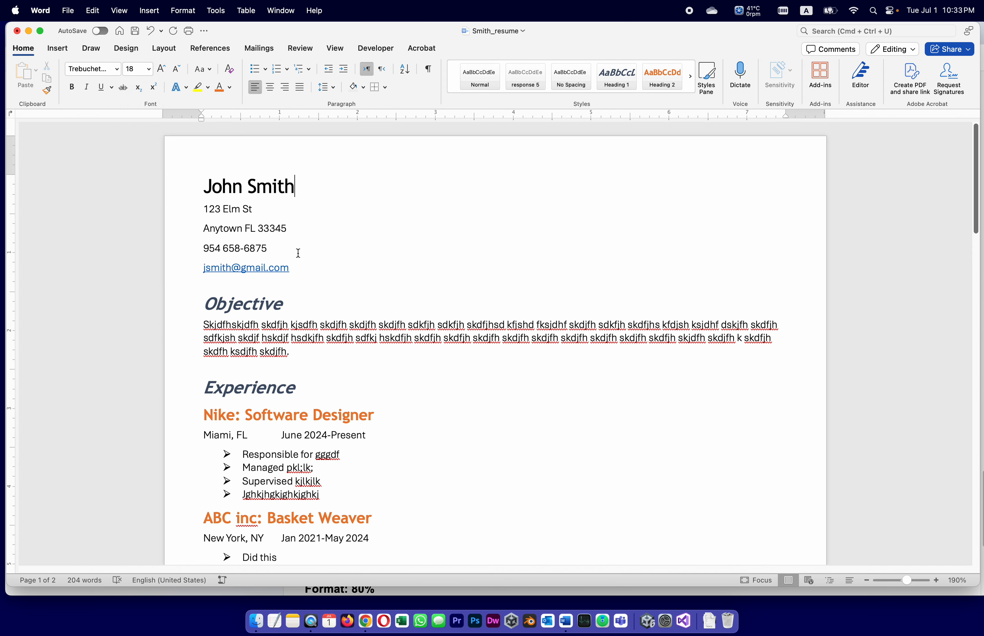
Step: Centre the five header lines holding the name and contact details
{"action": "left_click_drag", "start_coordinate": [307, 266], "coordinate": [187, 184]}
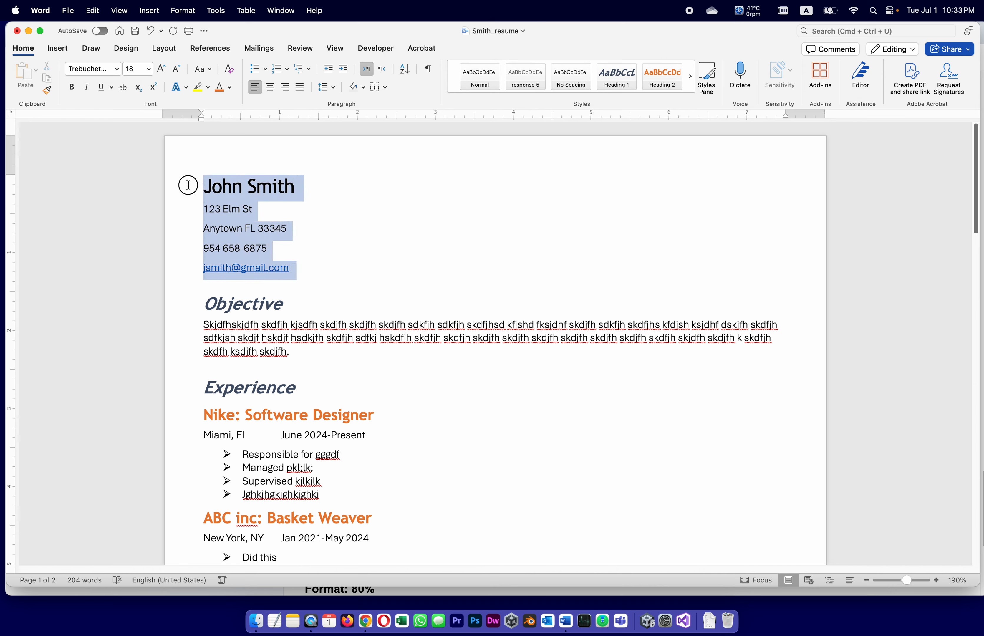
{"action": "left_click", "coordinate": [272, 86]}
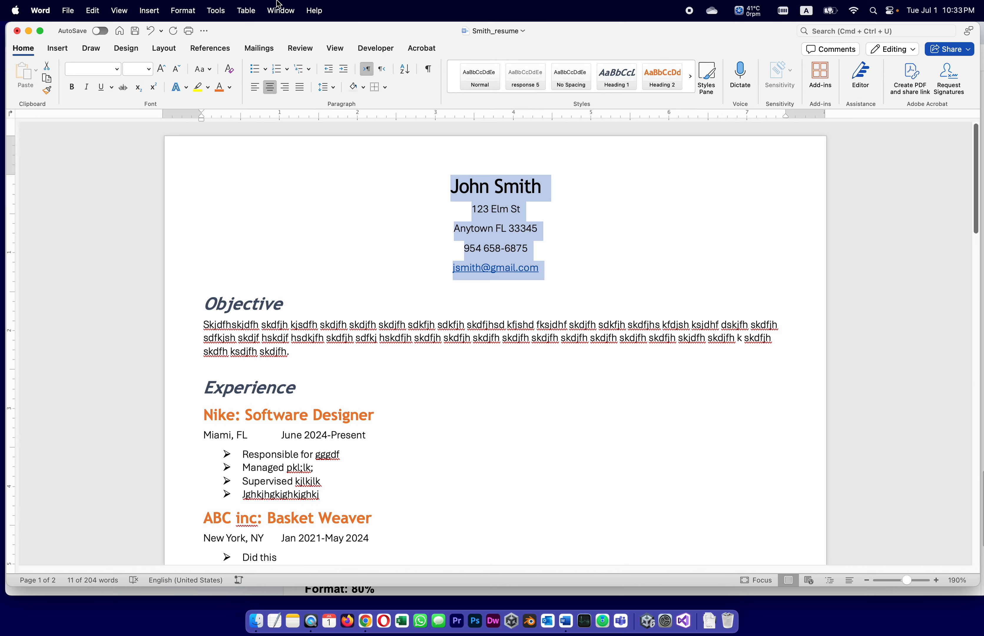
{"action": "left_click", "coordinate": [549, 199]}
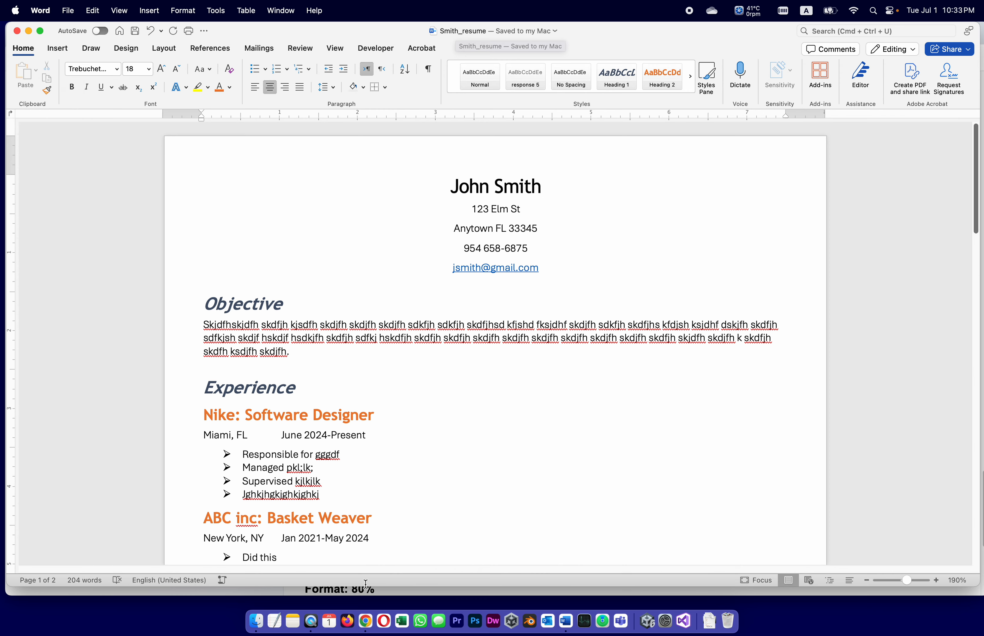
Step: Bring up the assignment page listing the yourlastname_resume DOCX and PDF naming rules
{"action": "left_click", "coordinate": [365, 622]}
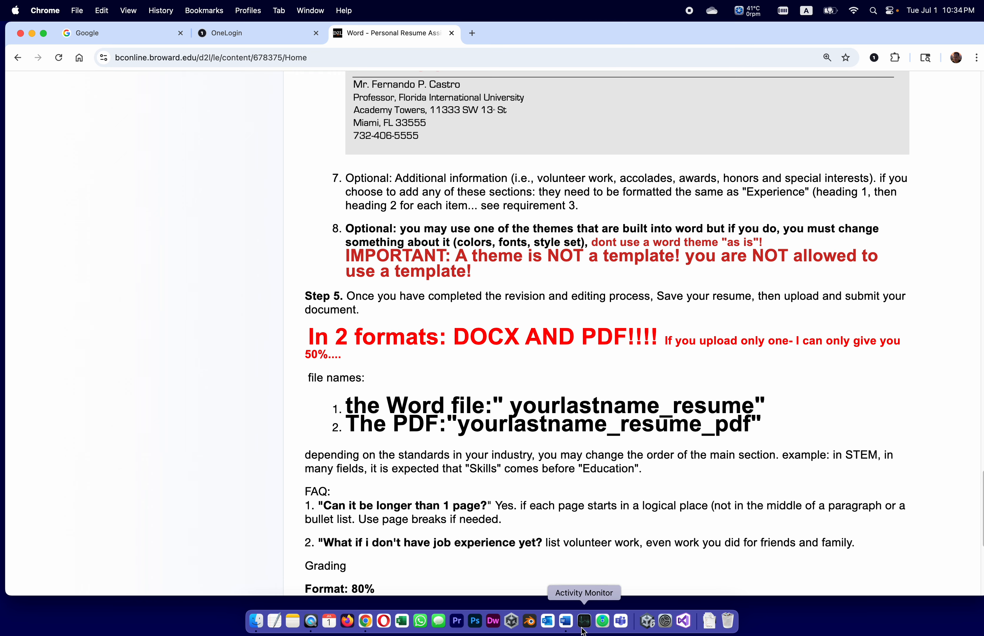
Step: Start a Save As copy of the resume with PDF as the file format
{"action": "left_click", "coordinate": [566, 621]}
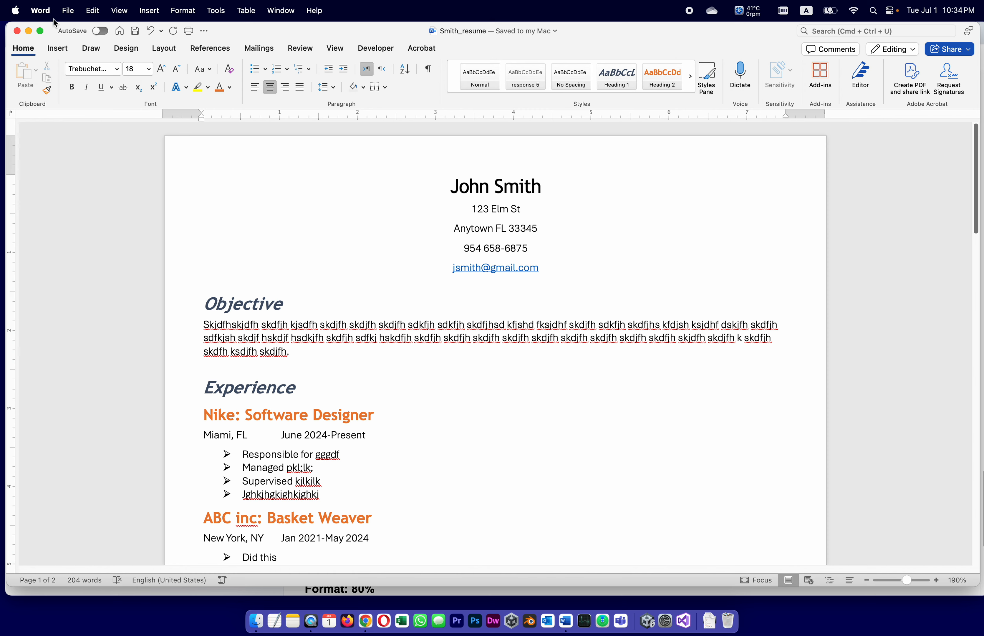
{"action": "left_click", "coordinate": [68, 11]}
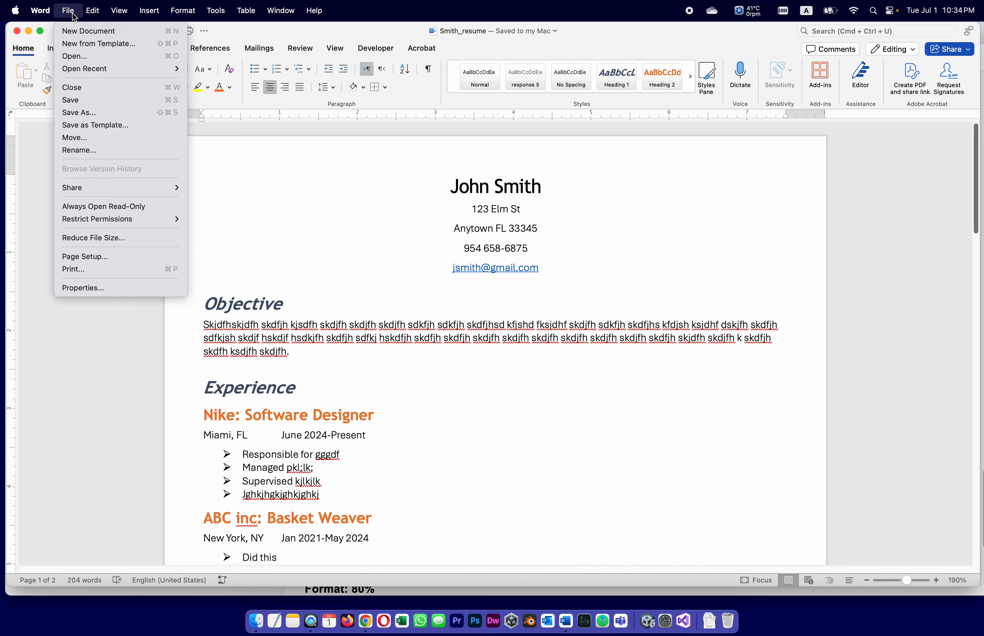
{"action": "left_click", "coordinate": [80, 113]}
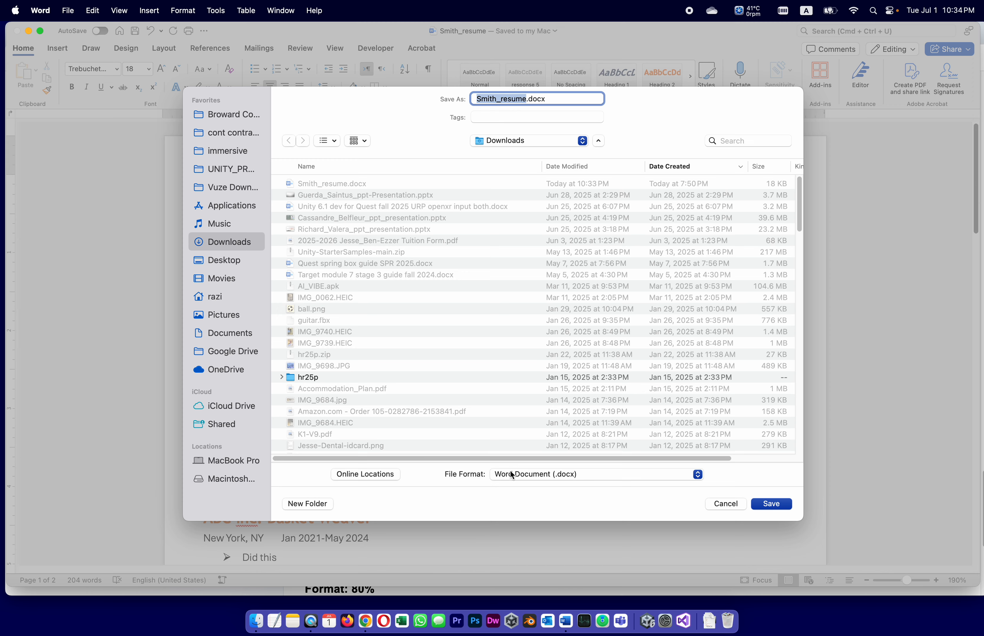
{"action": "left_click", "coordinate": [528, 474]}
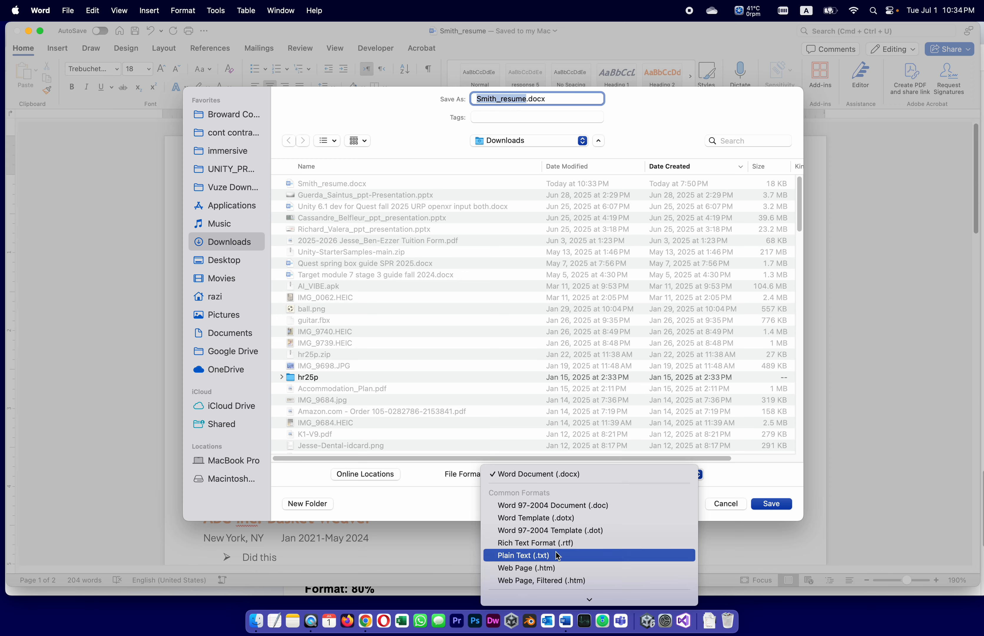
{"action": "mouse_move", "coordinate": [587, 598]}
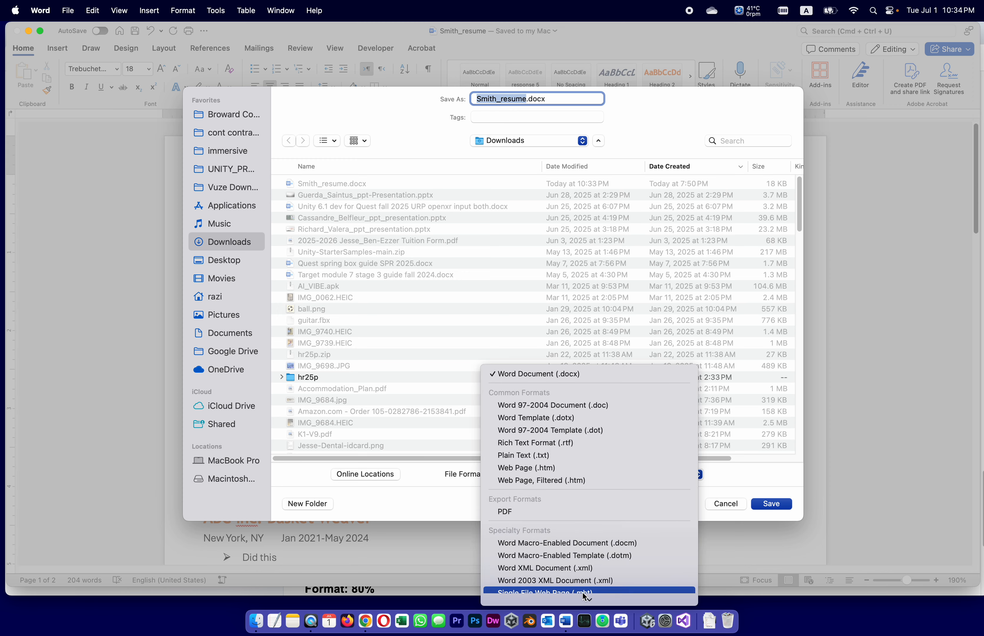
{"action": "left_click", "coordinate": [551, 503]}
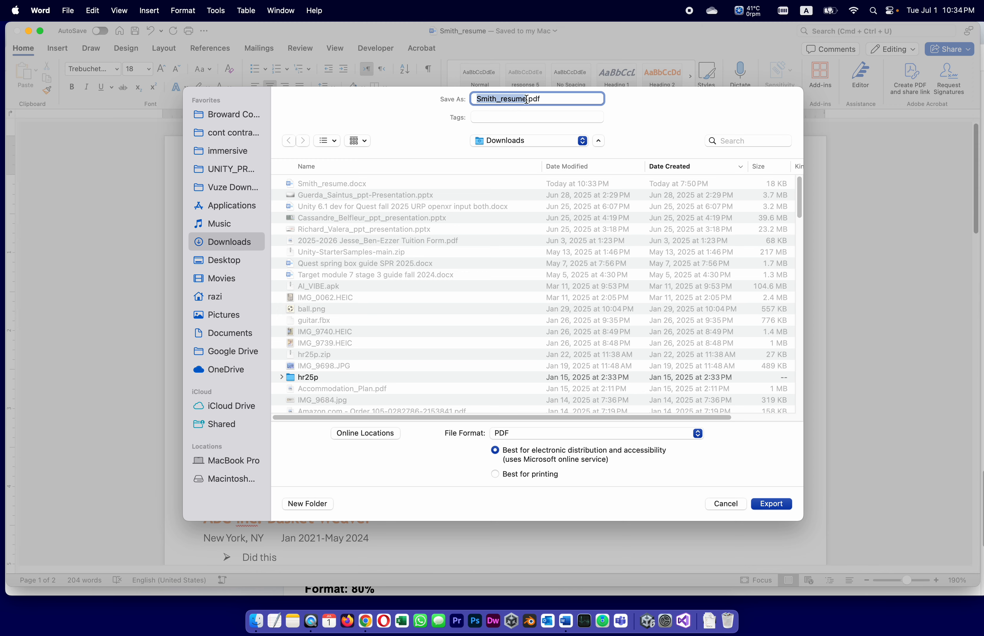
Step: Rename the PDF export to Smith_resume_pdf and recheck the assignment's naming rule
{"action": "left_click", "coordinate": [541, 99]}
{"action": "left_click", "coordinate": [527, 99]}
{"action": "key", "text": "BackSpace"}
{"action": "type", "text": "_"}
{"action": "left_click", "coordinate": [366, 621]}
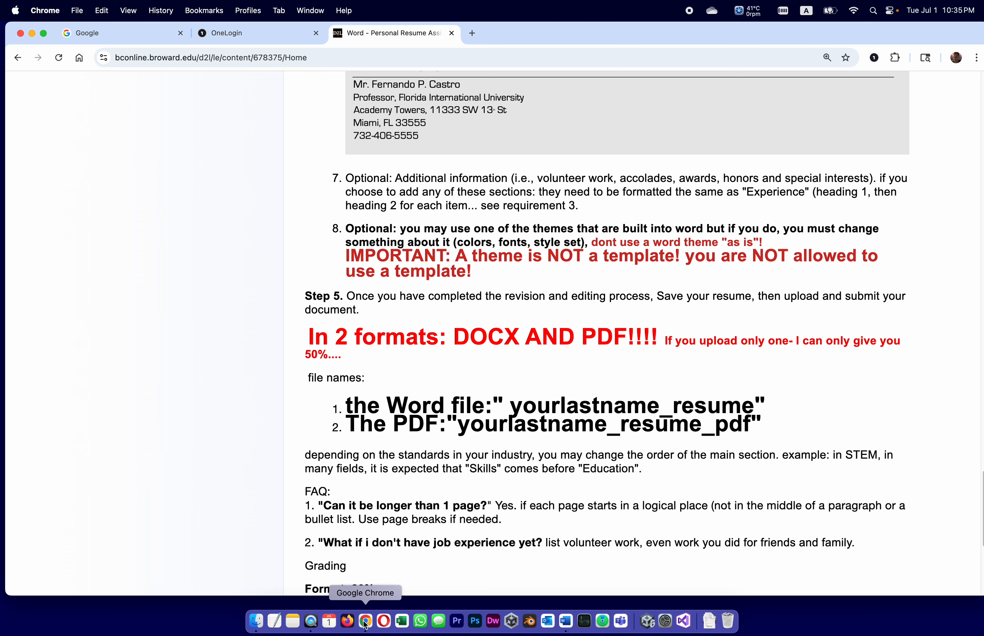
Step: Return to Word's pending Smith_resume_pdf export dialog
{"action": "left_click", "coordinate": [565, 619]}
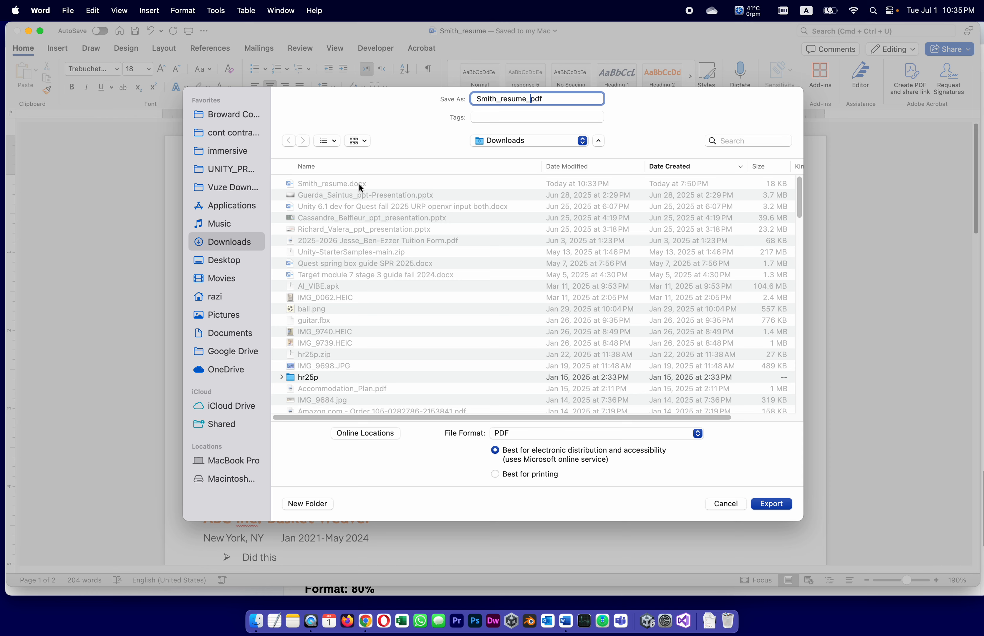
Step: Export the resume as the Smith_resume_pdf PDF and open a Finder window
{"action": "left_click", "coordinate": [777, 504]}
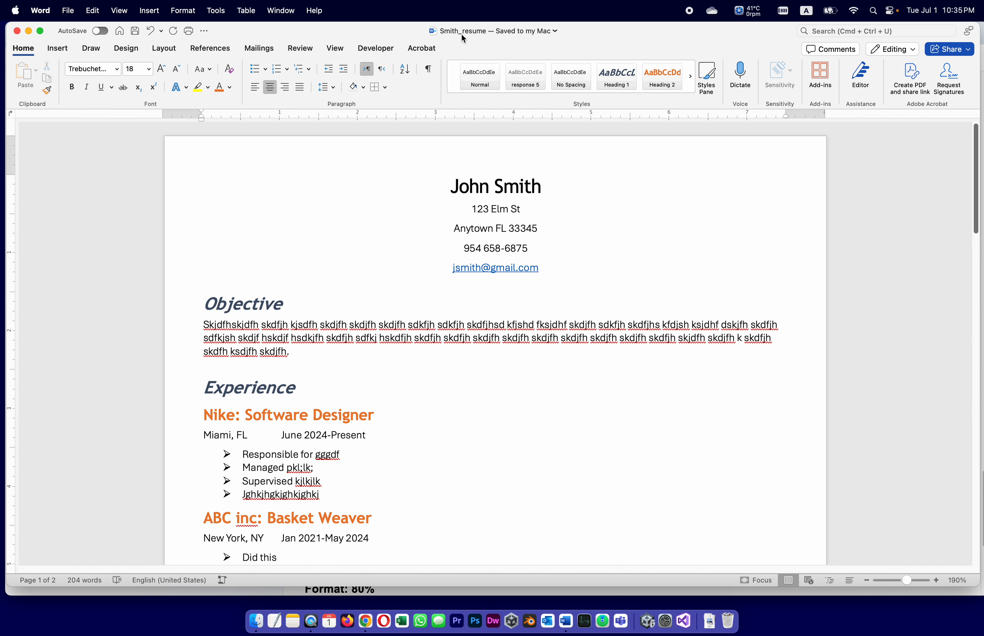
{"action": "left_click", "coordinate": [256, 621]}
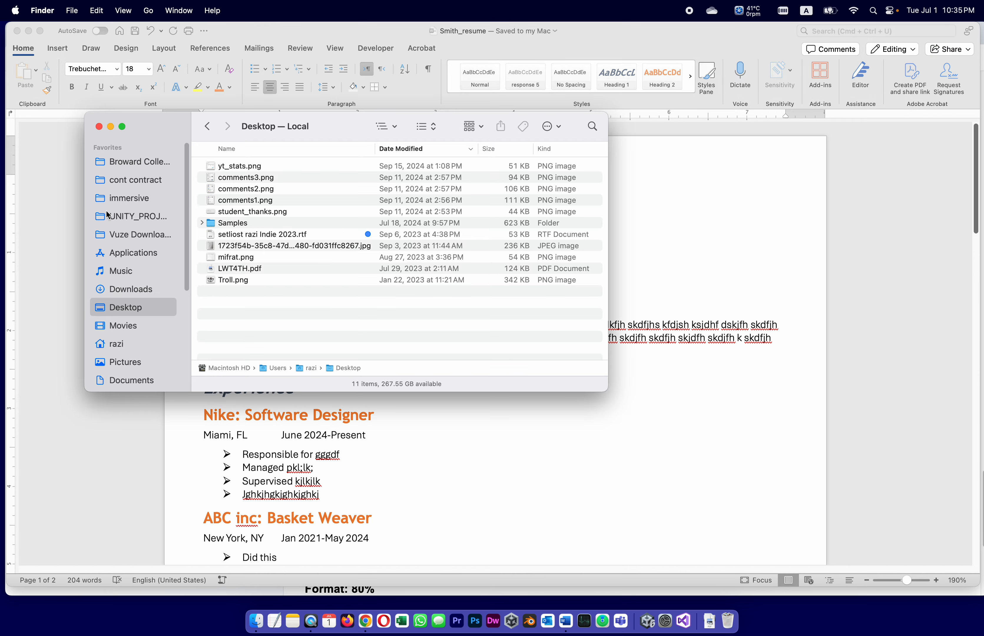
Step: Sort Downloads by Date Modified and compare Smith_resume_pdf.pdf with Smith_resume.docx
{"action": "left_click", "coordinate": [130, 290]}
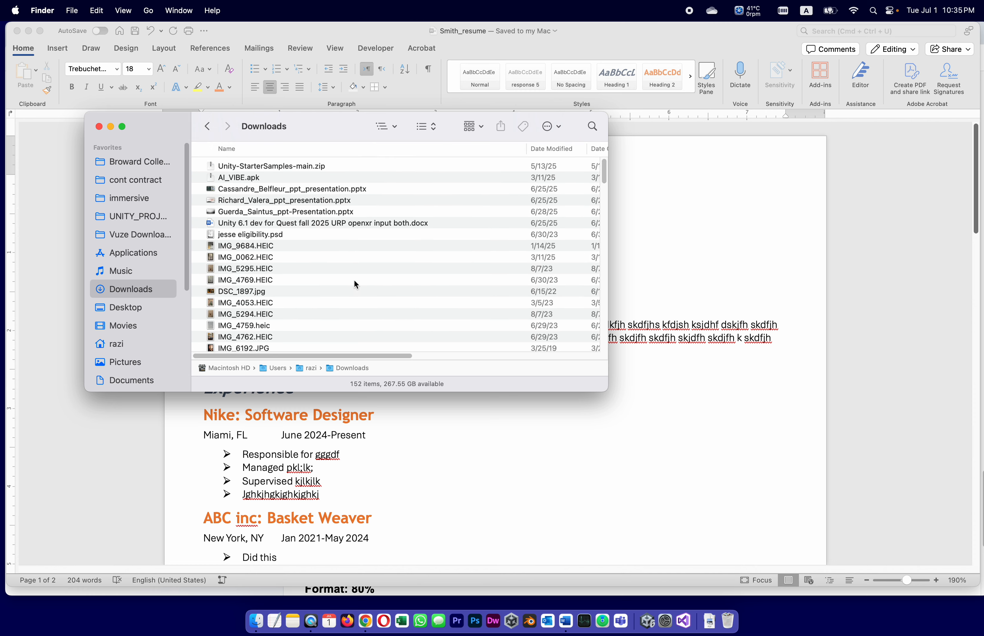
{"action": "left_click", "coordinate": [549, 149]}
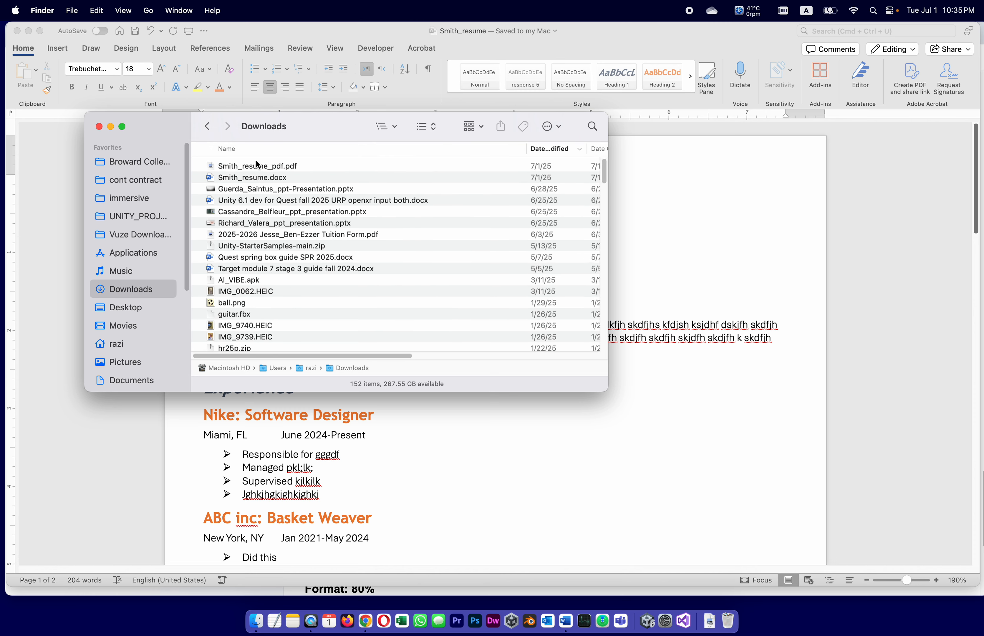
{"action": "left_click", "coordinate": [213, 166]}
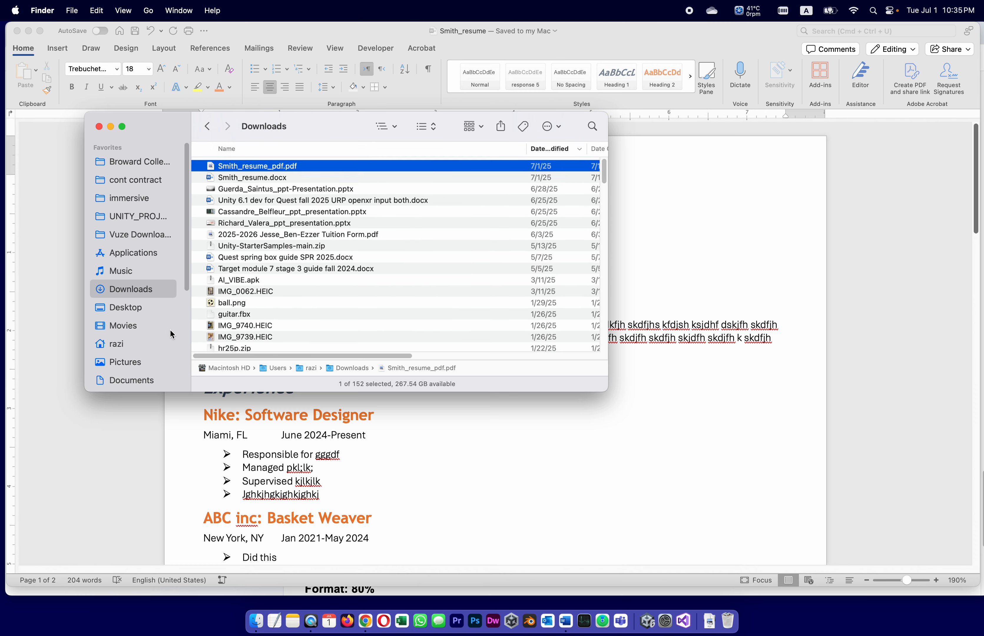
{"action": "left_click", "coordinate": [211, 179]}
{"action": "left_click", "coordinate": [291, 164]}
{"action": "left_click", "coordinate": [291, 179]}
{"action": "left_click", "coordinate": [287, 165]}
{"action": "double_click", "coordinate": [211, 166]}
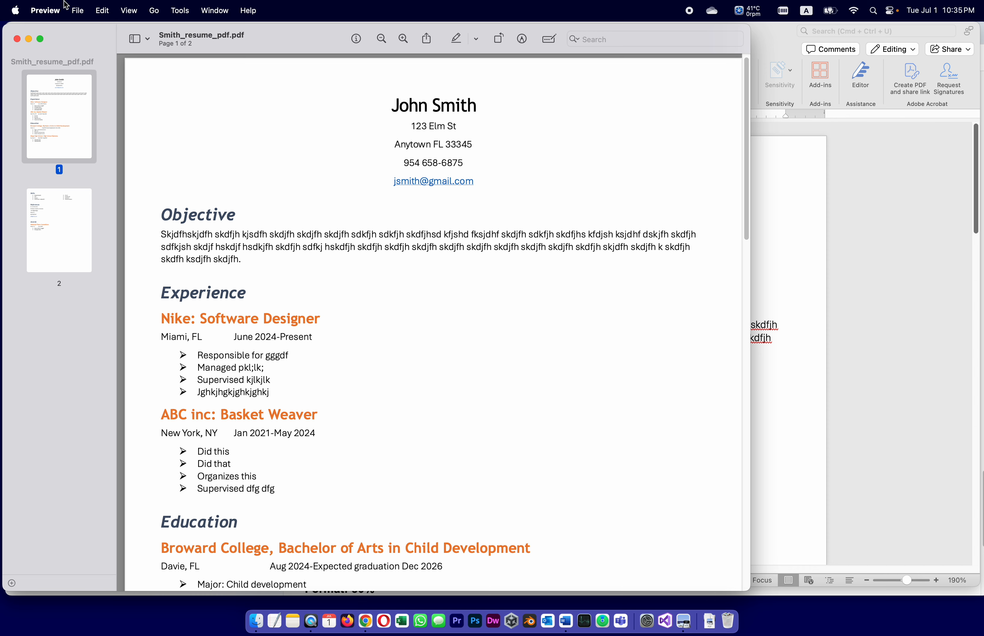
{"action": "scroll", "coordinate": [465, 347], "scroll_direction": "down", "scroll_amount": 5}
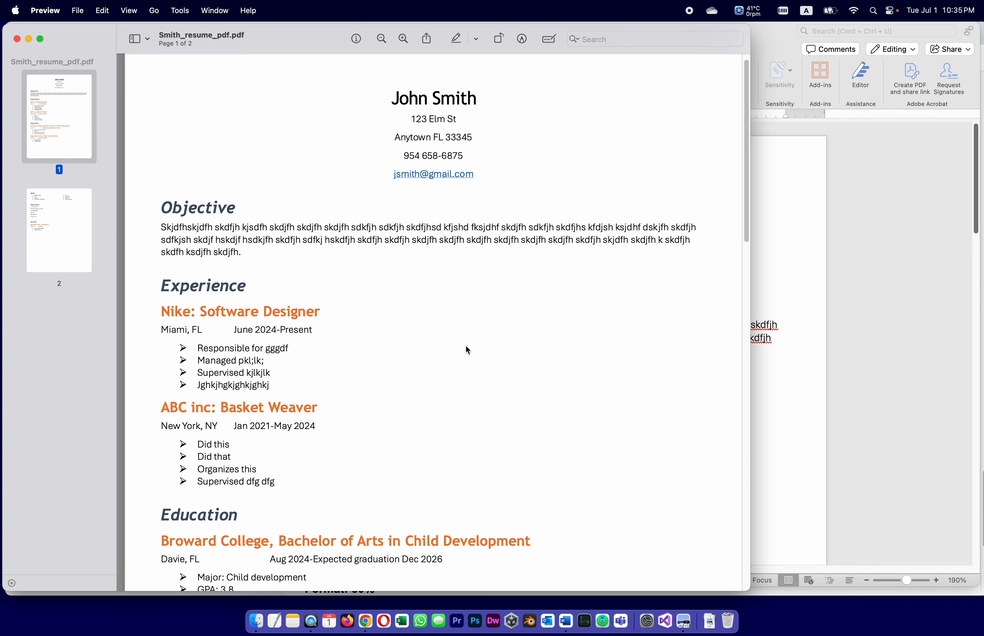
{"action": "scroll", "coordinate": [466, 346], "scroll_direction": "down", "scroll_amount": 10}
{"action": "scroll", "coordinate": [465, 346], "scroll_direction": "down", "scroll_amount": 8}
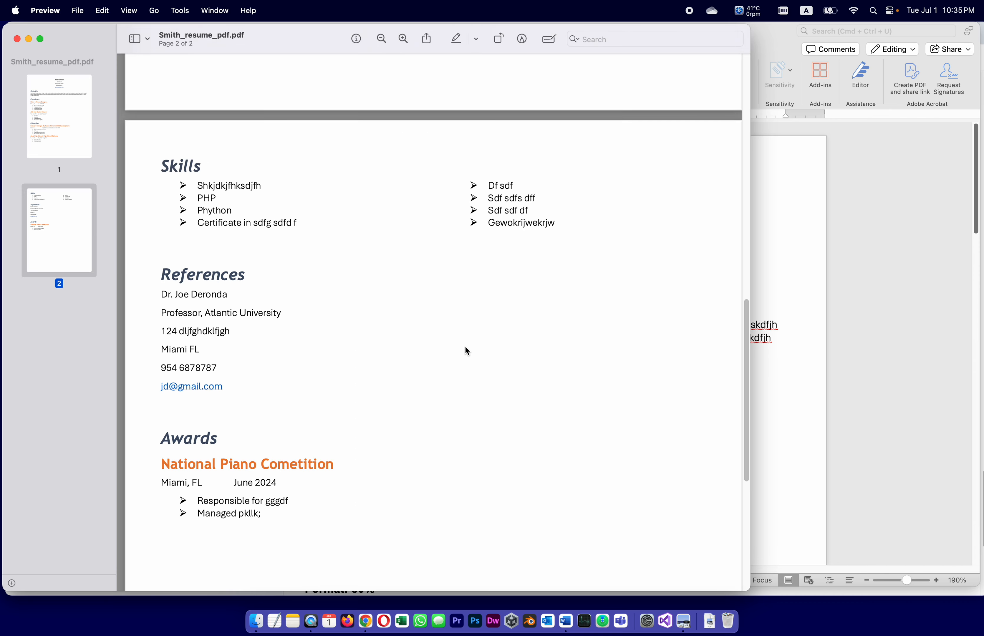
{"action": "scroll", "coordinate": [466, 346], "scroll_direction": "down", "scroll_amount": 5}
{"action": "scroll", "coordinate": [465, 346], "scroll_direction": "up", "scroll_amount": 20}
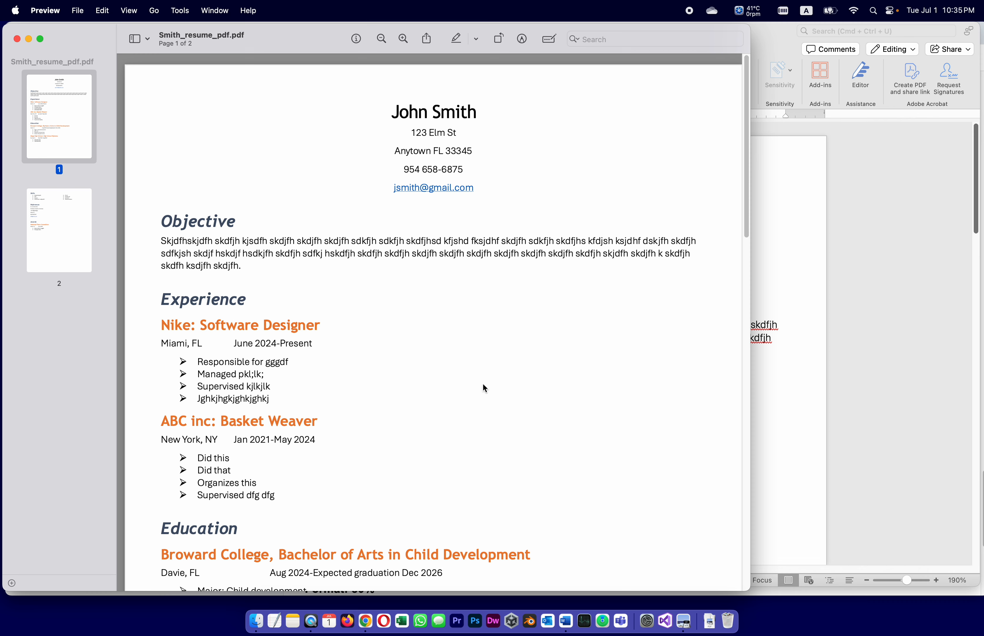
{"action": "scroll", "coordinate": [507, 411], "scroll_direction": "down", "scroll_amount": 8}
{"action": "scroll", "coordinate": [506, 411], "scroll_direction": "up", "scroll_amount": 8}
{"action": "left_click", "coordinate": [17, 39]}
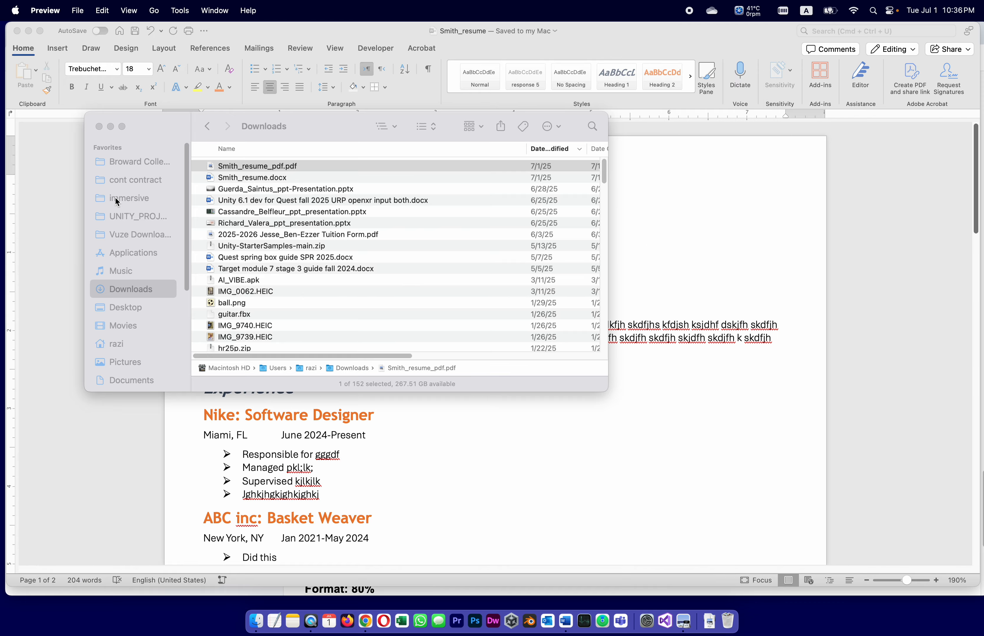
Step: Confirm Smith_resume_pdf.pdf and Smith_resume.docx in Downloads, then return to the Word resume
{"action": "left_click", "coordinate": [211, 163]}
{"action": "left_click", "coordinate": [211, 177]}
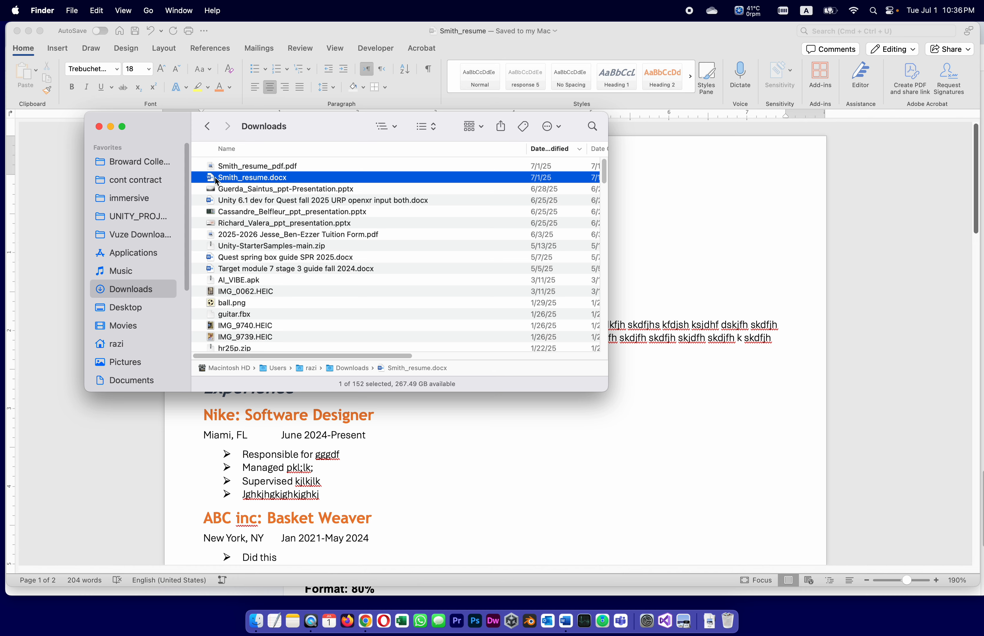
{"action": "left_click", "coordinate": [212, 165]}
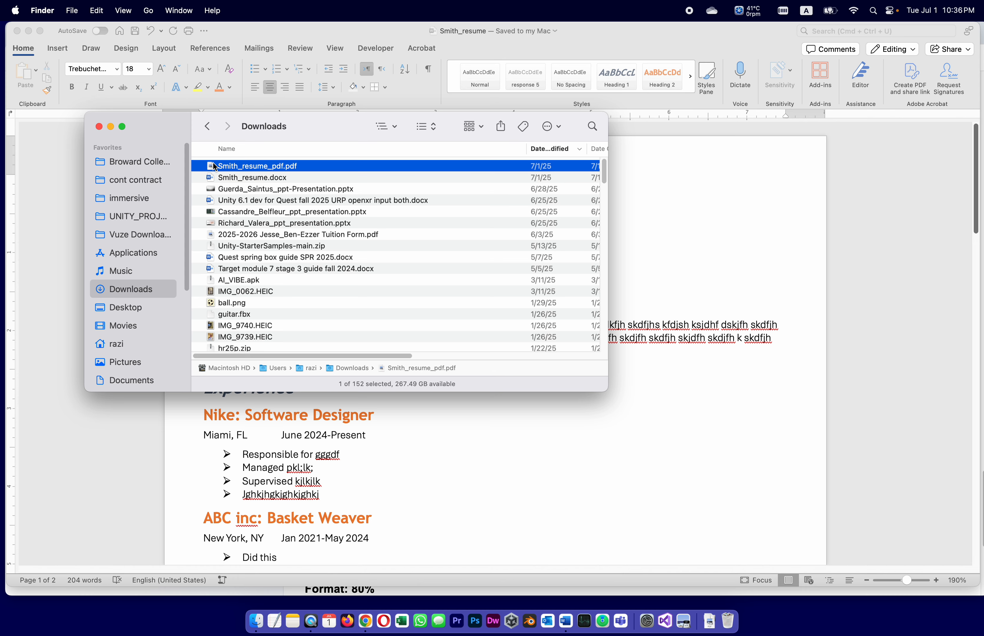
{"action": "left_click", "coordinate": [749, 413]}
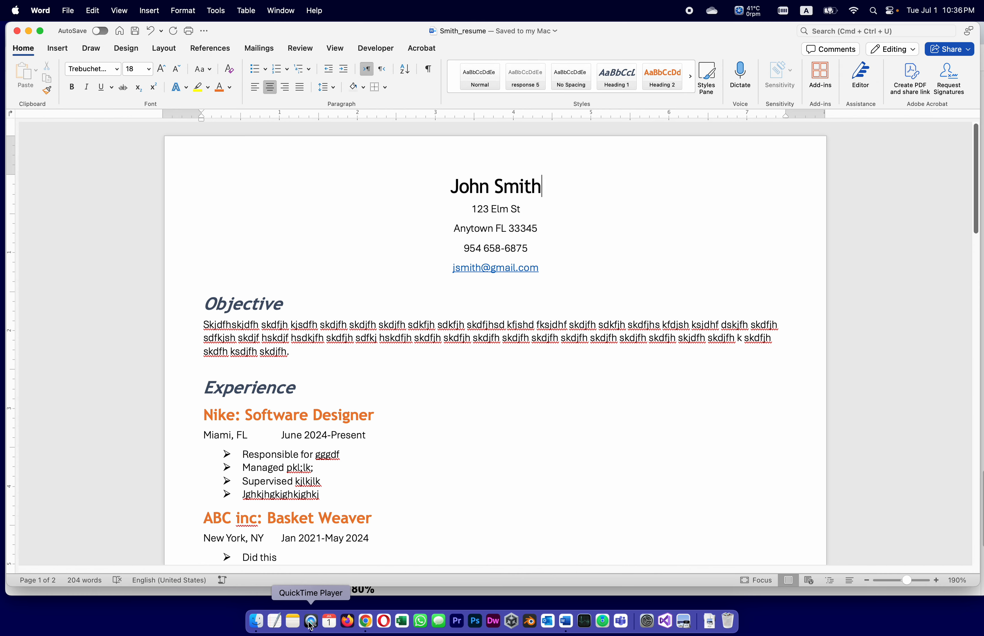
Step: Scroll the assignment page down to the file names, grading breakdown and Word Mechanics rules
{"action": "left_click", "coordinate": [367, 624]}
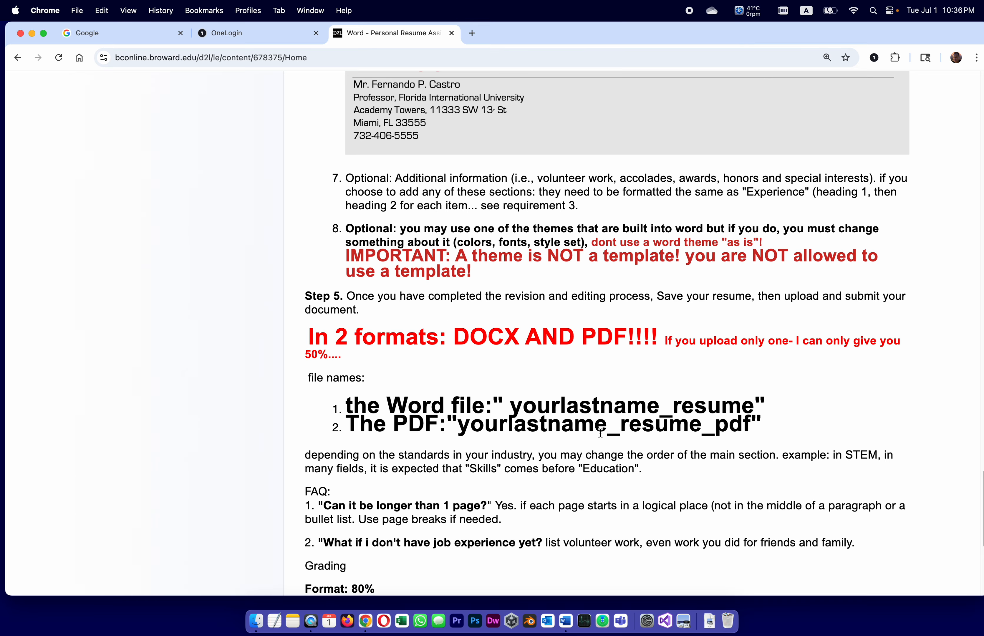
{"action": "scroll", "coordinate": [602, 379], "scroll_direction": "down", "scroll_amount": 10}
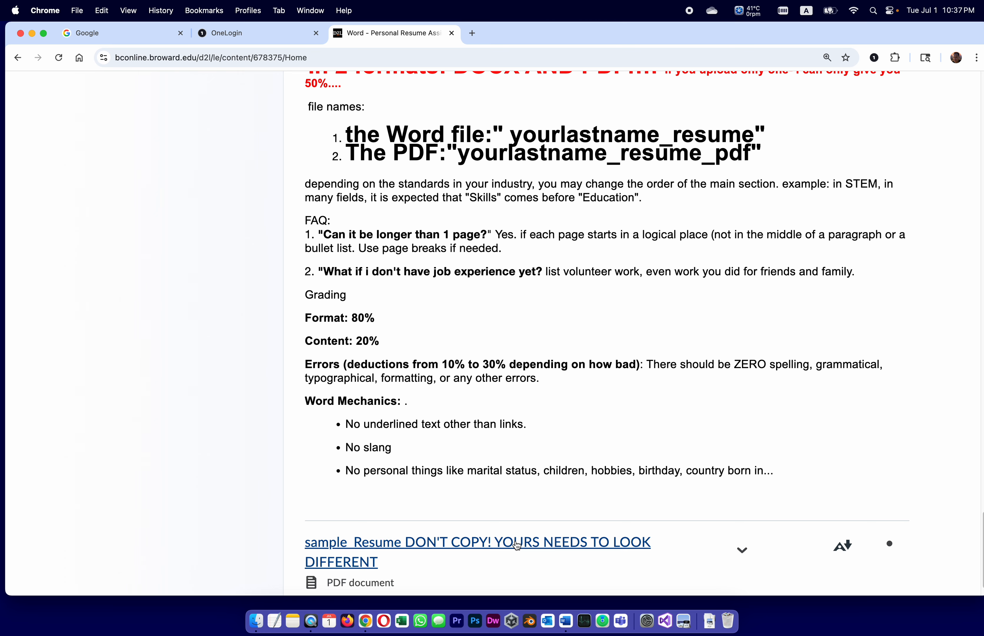
{"action": "left_click", "coordinate": [564, 620]}
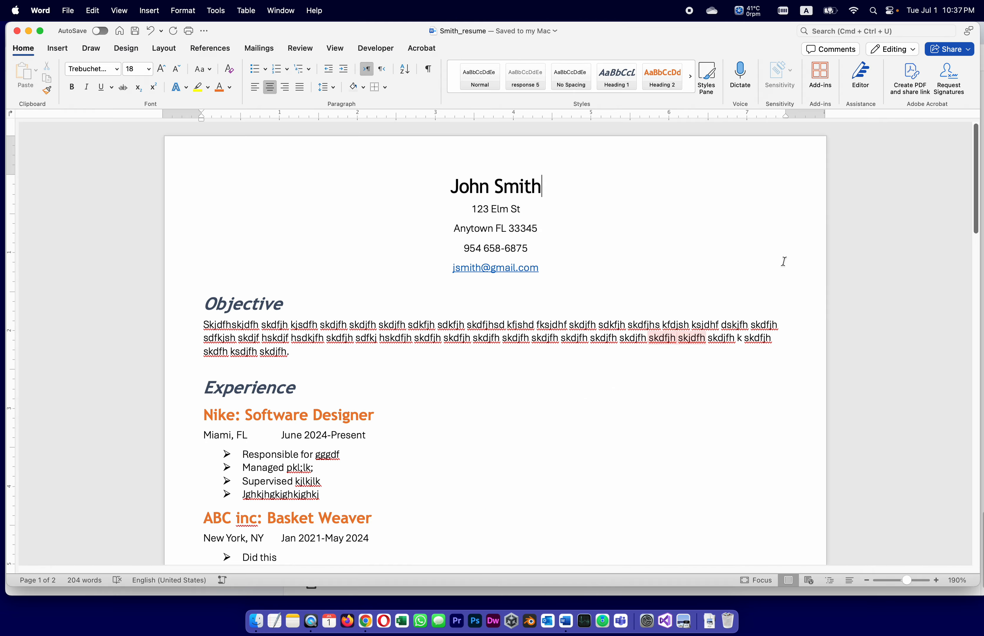
{"action": "scroll", "coordinate": [976, 162], "scroll_direction": "down", "scroll_amount": 15}
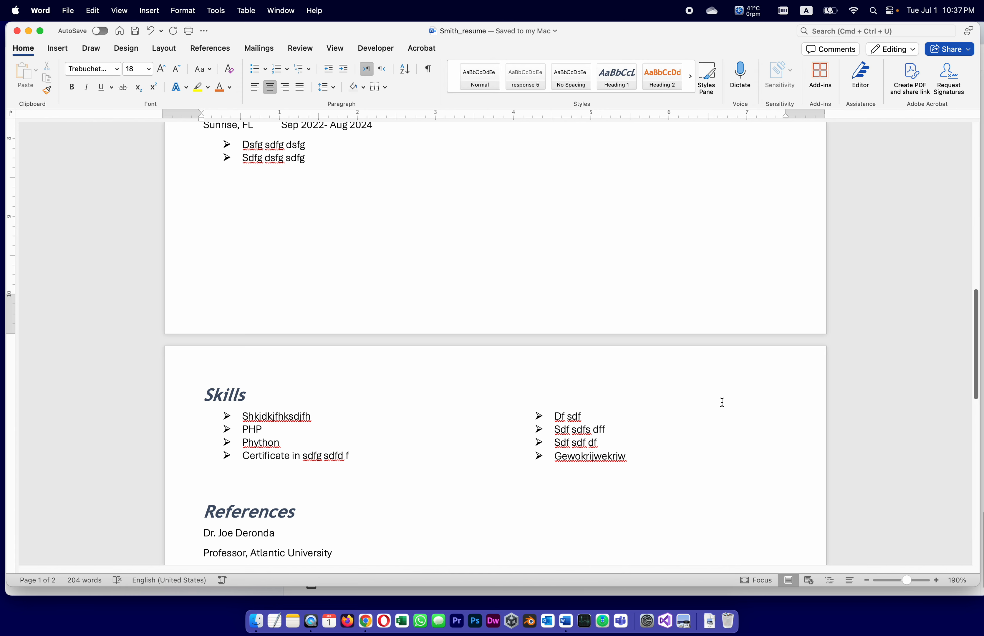
{"action": "scroll", "coordinate": [760, 381], "scroll_direction": "down", "scroll_amount": 3}
{"action": "scroll", "coordinate": [761, 382], "scroll_direction": "up", "scroll_amount": 10}
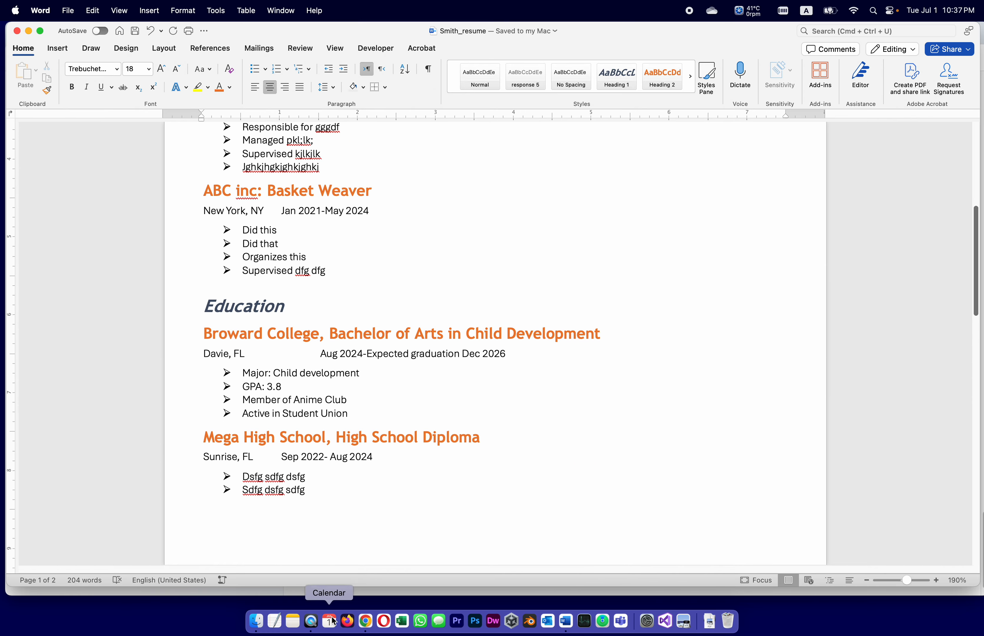
{"action": "left_click", "coordinate": [365, 621]}
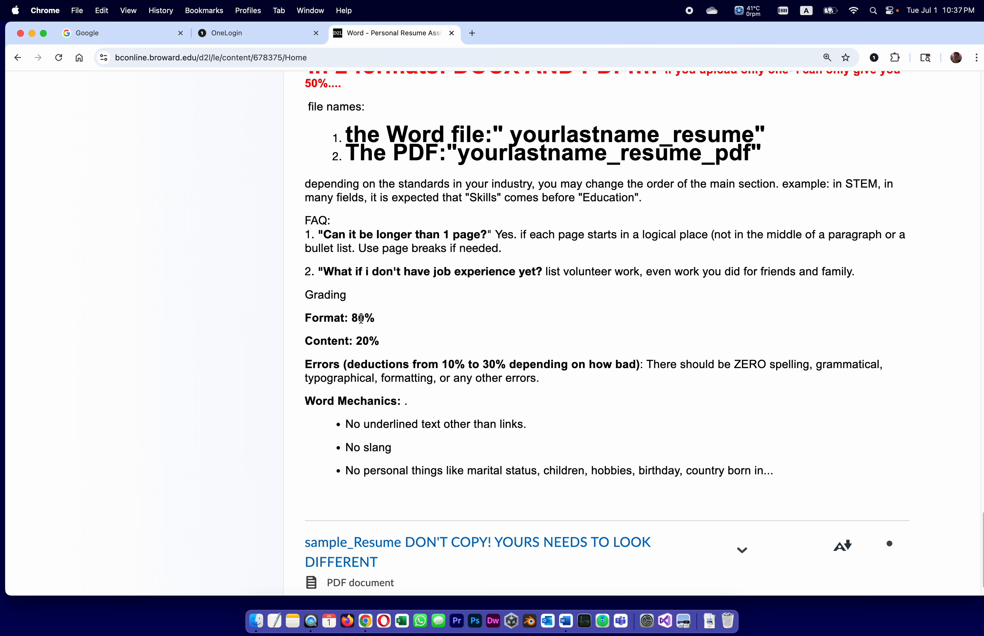
Step: Highlight the Format 80% weighting, review the Word Mechanics rules, then return to Word
{"action": "left_click", "coordinate": [355, 318]}
{"action": "left_click_drag", "start_coordinate": [355, 318], "coordinate": [376, 319]}
{"action": "left_click", "coordinate": [385, 346]}
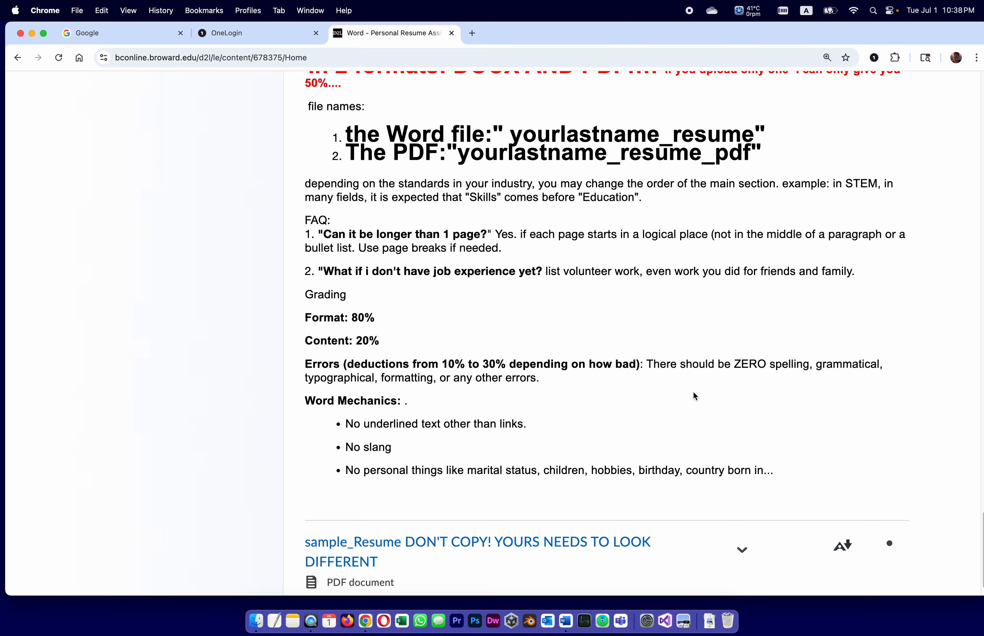
{"action": "scroll", "coordinate": [695, 396], "scroll_direction": "down", "scroll_amount": 2}
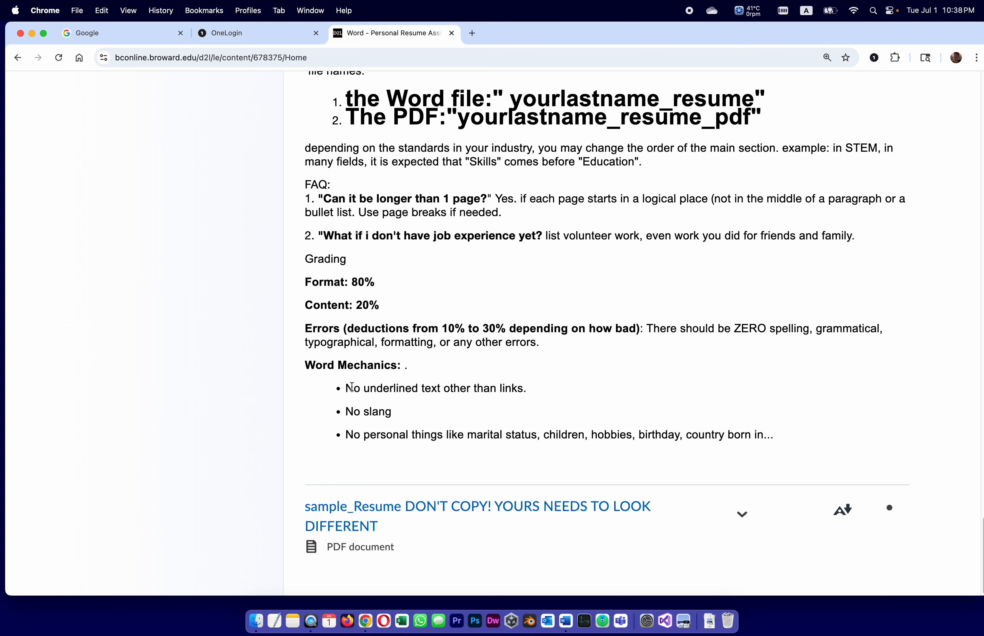
{"action": "left_click", "coordinate": [364, 389]}
{"action": "left_click", "coordinate": [566, 626]}
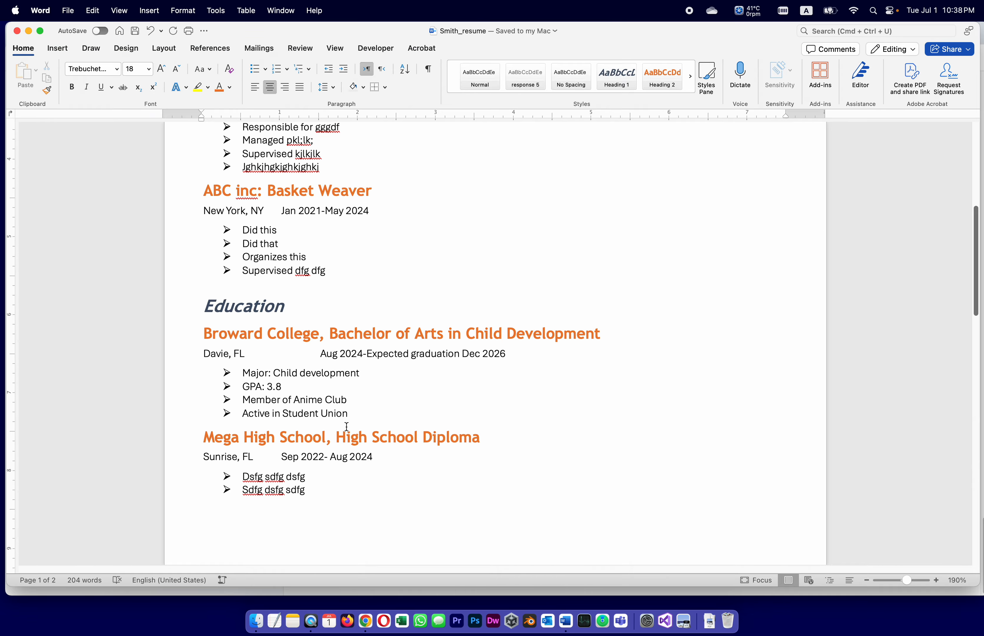
{"action": "scroll", "coordinate": [401, 426], "scroll_direction": "up", "scroll_amount": 10}
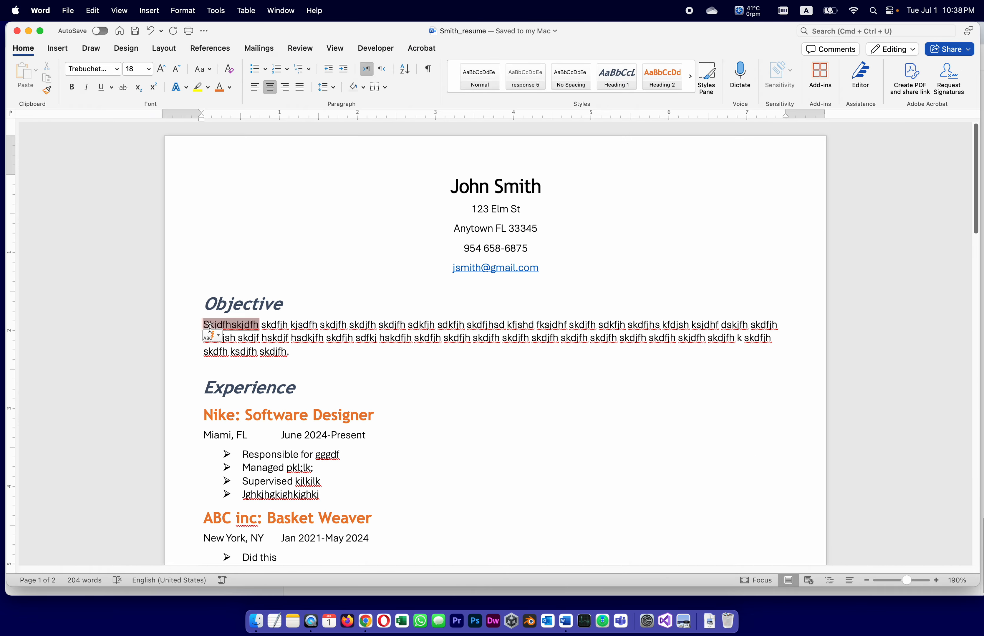
{"action": "left_click_drag", "start_coordinate": [204, 303], "coordinate": [305, 307]}
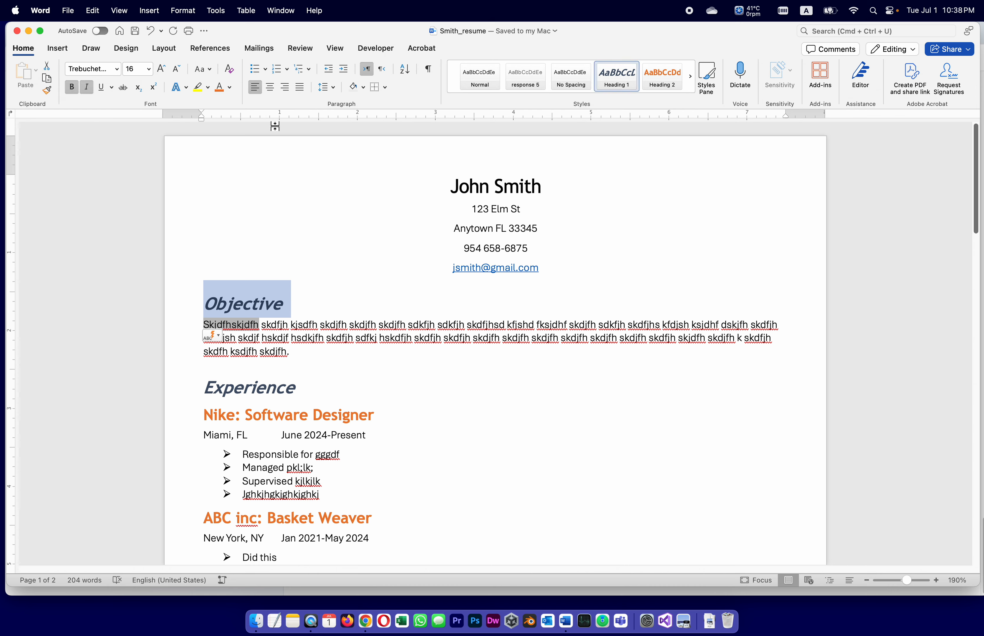
{"action": "left_click", "coordinate": [103, 88]}
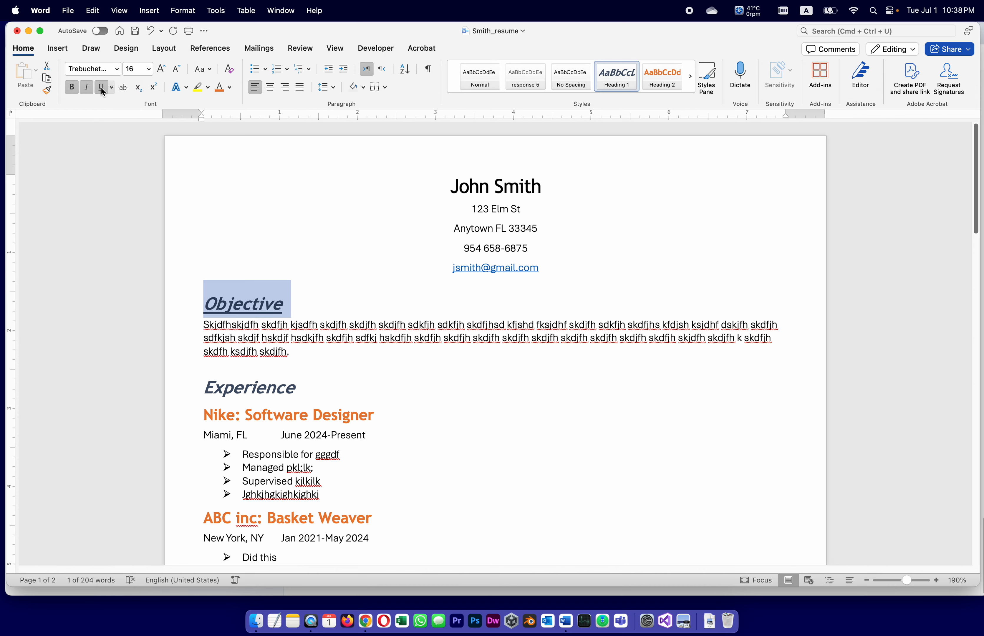
{"action": "left_click", "coordinate": [277, 295]}
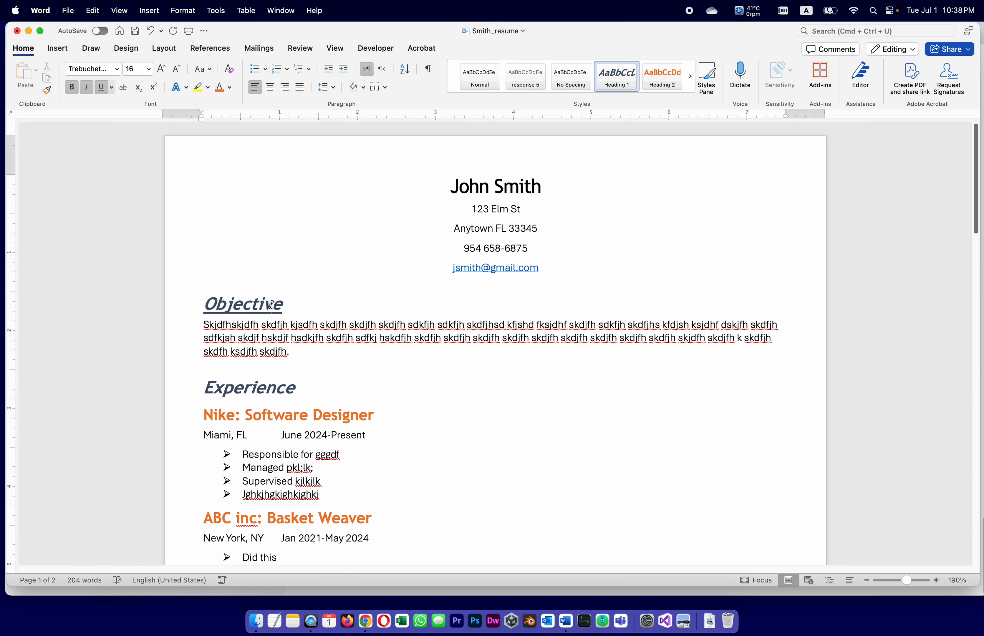
{"action": "left_click", "coordinate": [150, 31]}
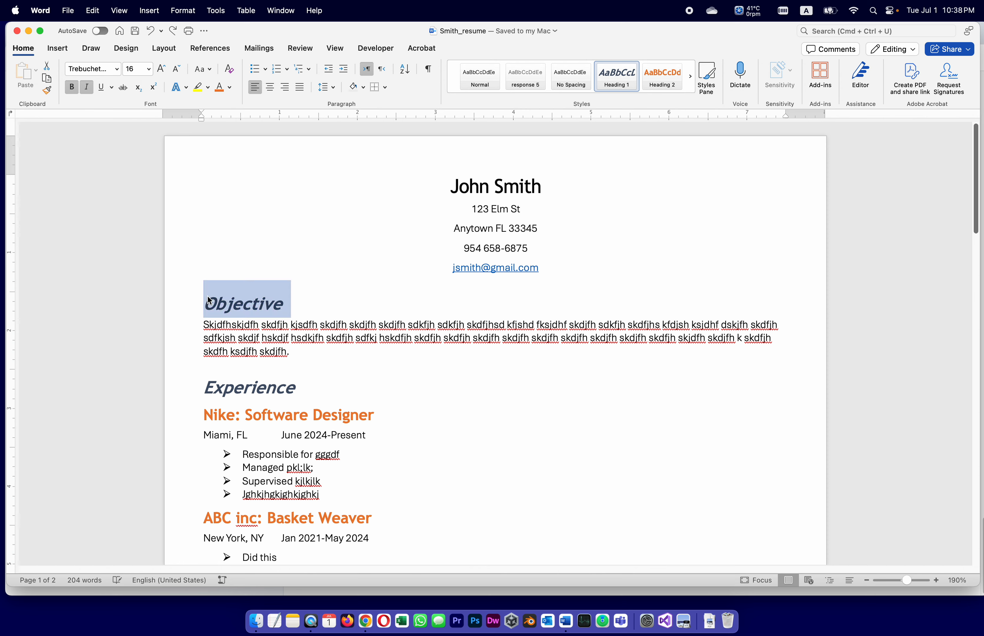
{"action": "left_click", "coordinate": [278, 288]}
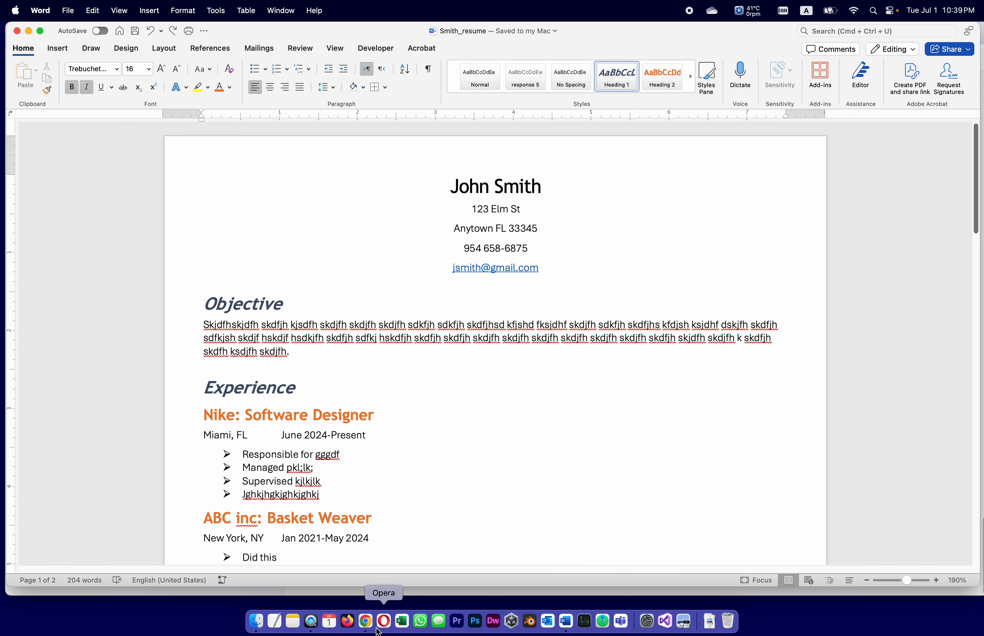
Step: Bring the Chrome assignment page with the Word Mechanics rules back to the front
{"action": "left_click", "coordinate": [366, 620]}
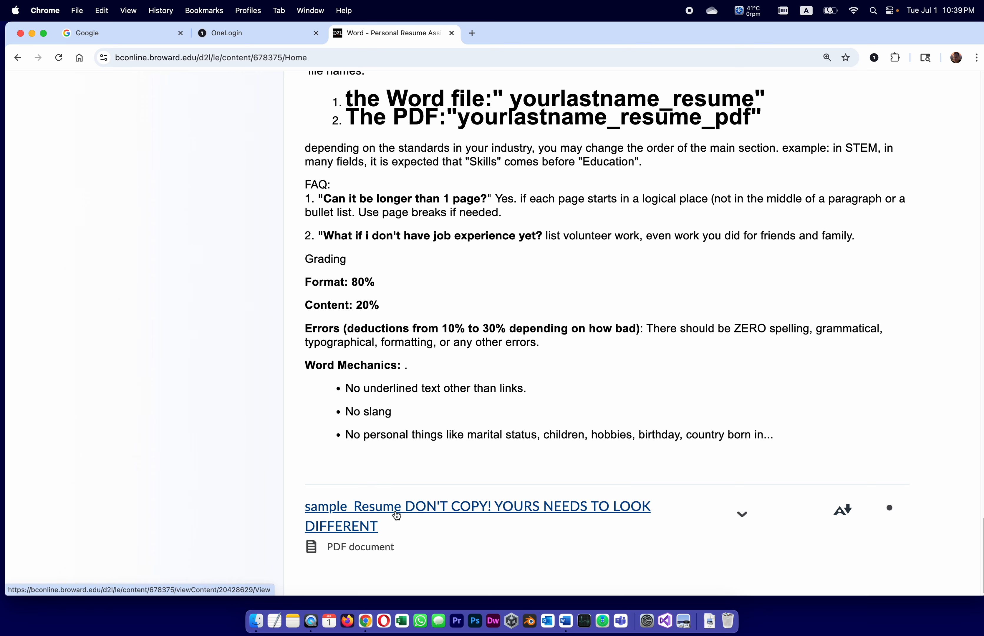
Step: Open the sample_Resume PDF and look through its sections before returning to the top
{"action": "left_click", "coordinate": [397, 515]}
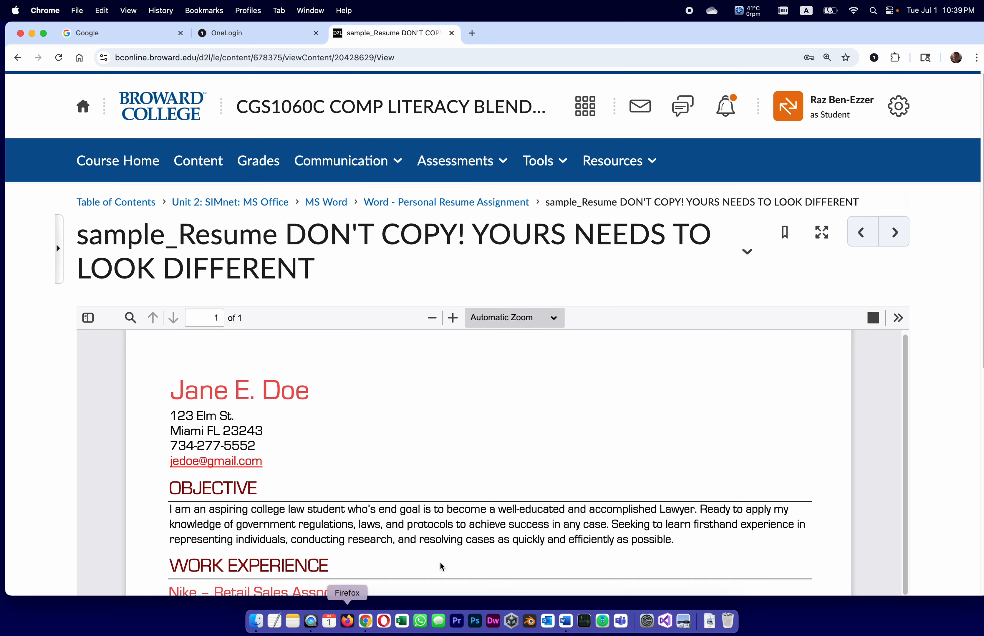
{"action": "scroll", "coordinate": [441, 567], "scroll_direction": "down", "scroll_amount": 5}
{"action": "scroll", "coordinate": [887, 430], "scroll_direction": "up", "scroll_amount": 5}
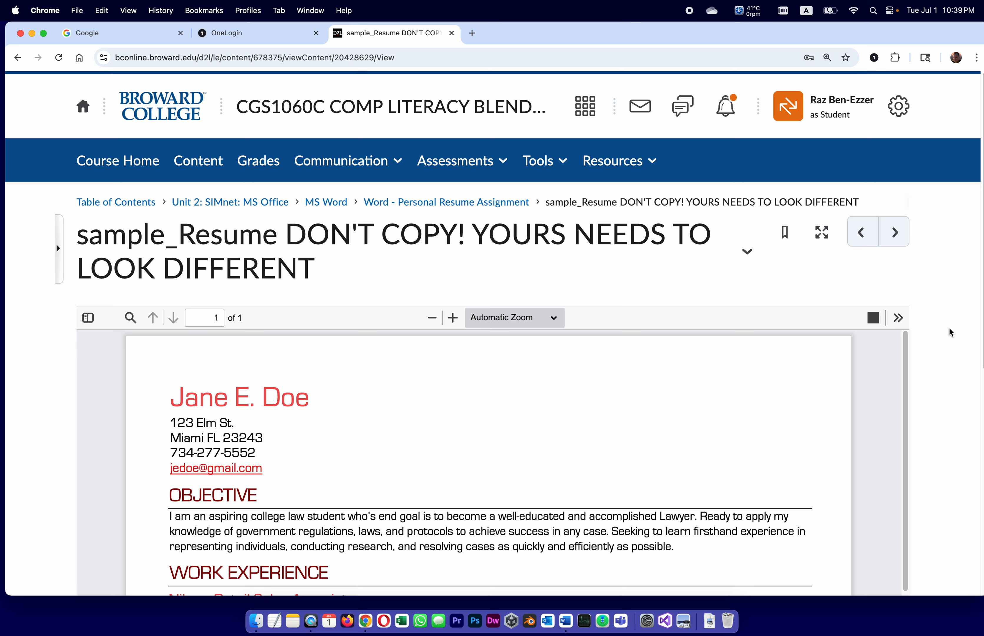
{"action": "scroll", "coordinate": [949, 332], "scroll_direction": "down", "scroll_amount": 5}
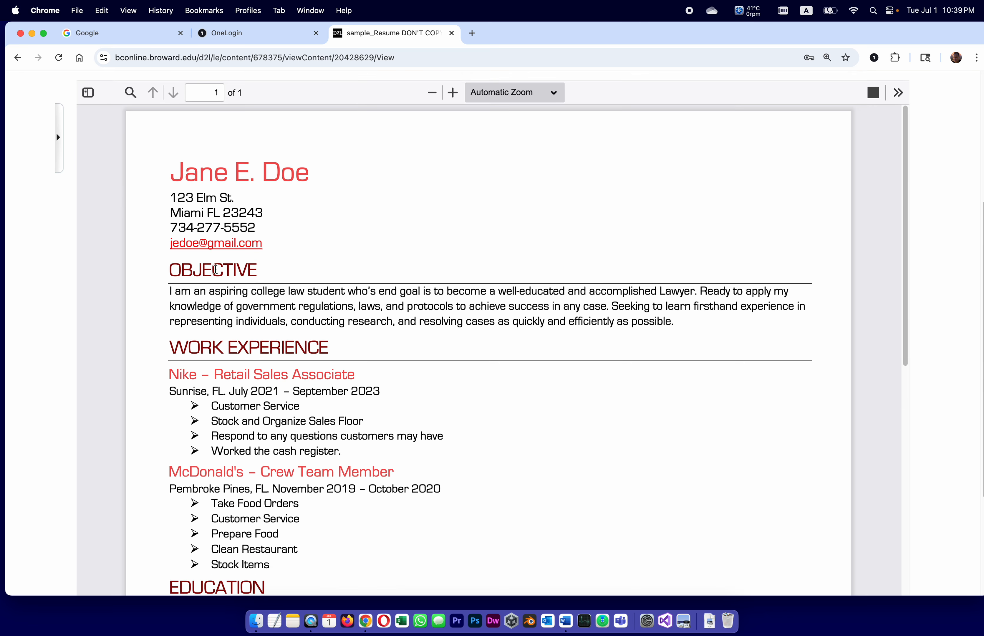
{"action": "scroll", "coordinate": [445, 389], "scroll_direction": "down", "scroll_amount": 1}
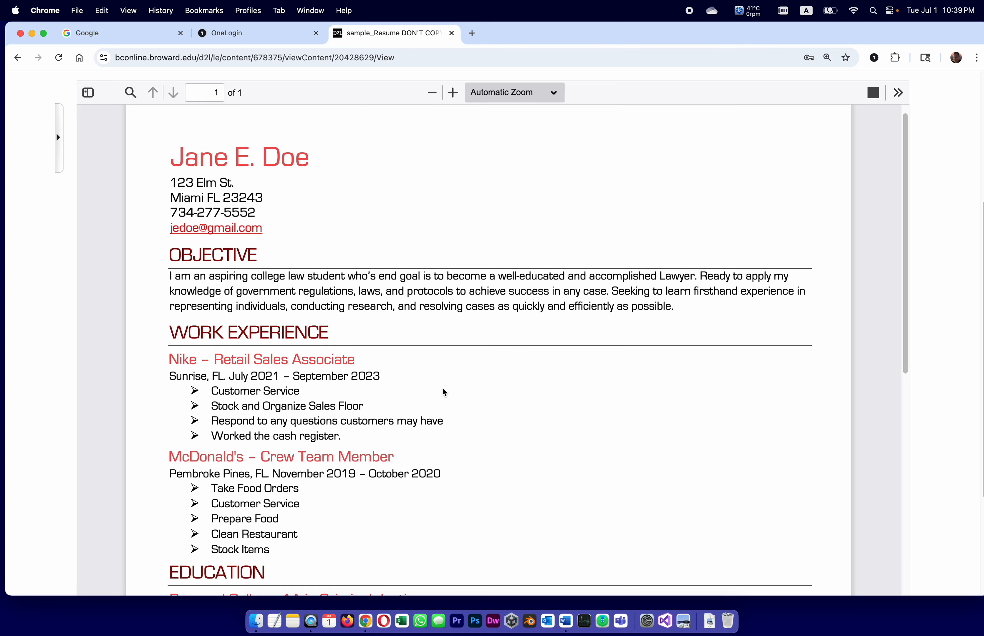
{"action": "scroll", "coordinate": [443, 392], "scroll_direction": "down", "scroll_amount": 6}
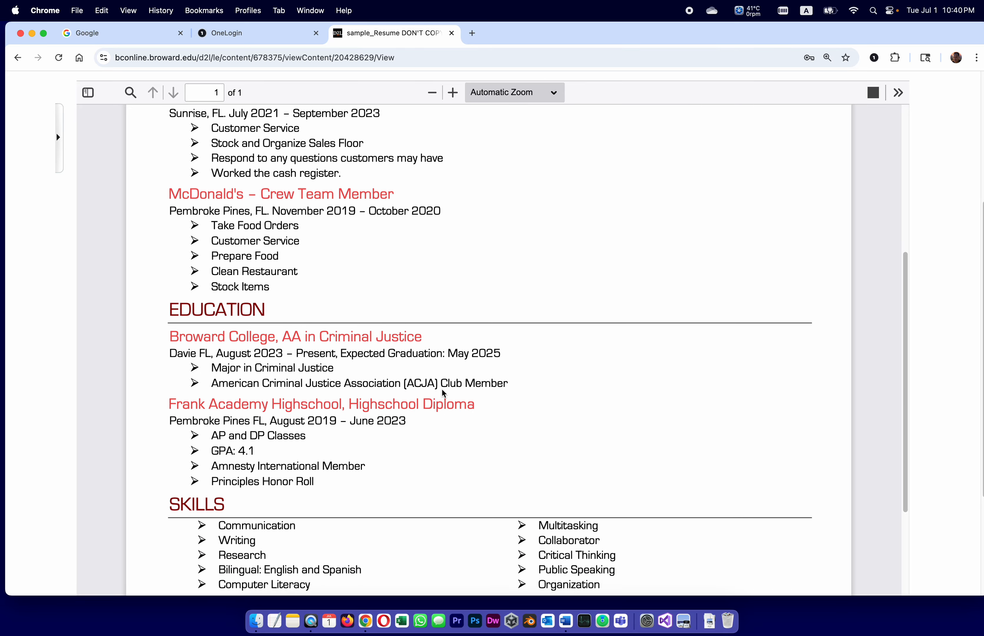
{"action": "scroll", "coordinate": [443, 393], "scroll_direction": "down", "scroll_amount": 4}
{"action": "scroll", "coordinate": [443, 393], "scroll_direction": "up", "scroll_amount": 9}
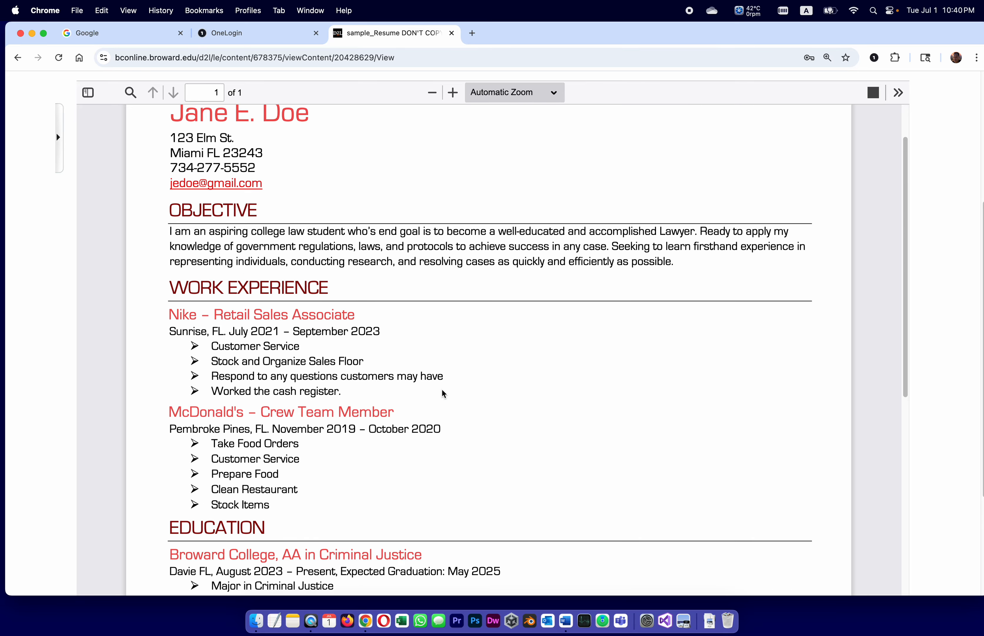
{"action": "scroll", "coordinate": [339, 389], "scroll_direction": "down", "scroll_amount": 10}
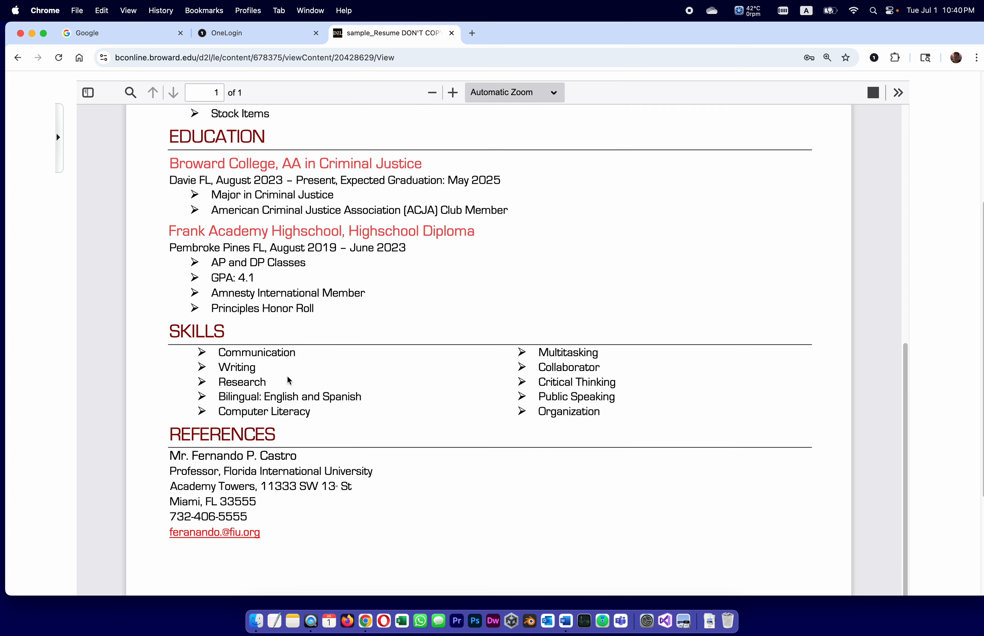
{"action": "scroll", "coordinate": [260, 532], "scroll_direction": "up", "scroll_amount": 10}
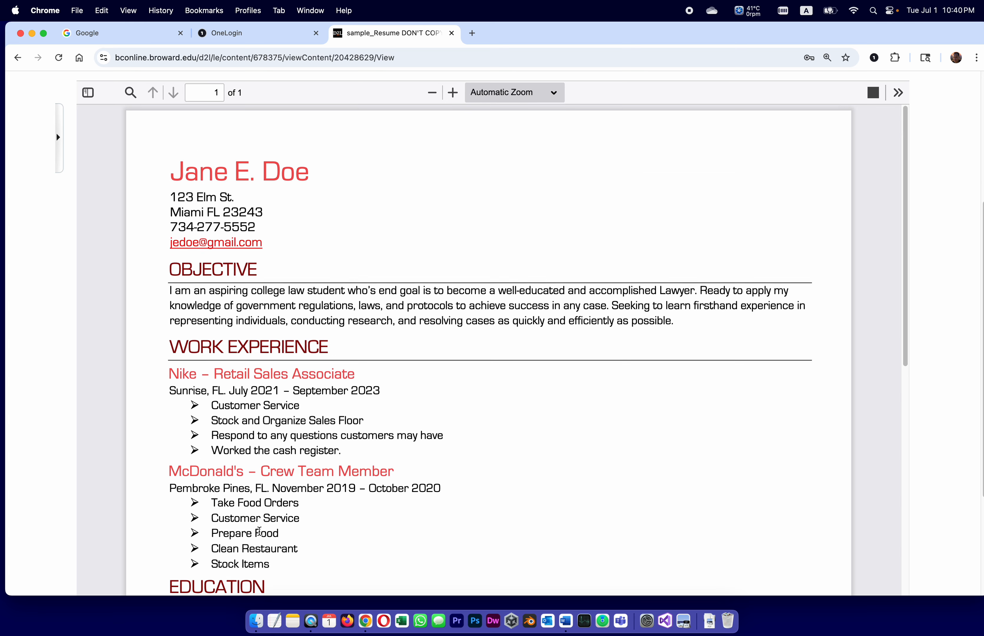